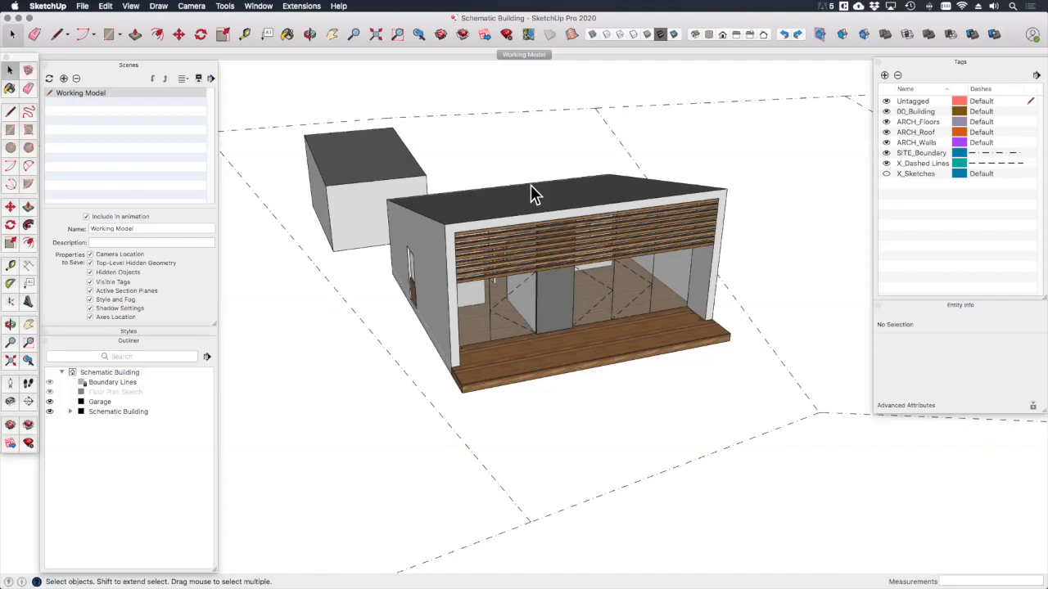
Create a new scene despite the style warning and rename it 'North Elevation'.
left_click(63, 78)
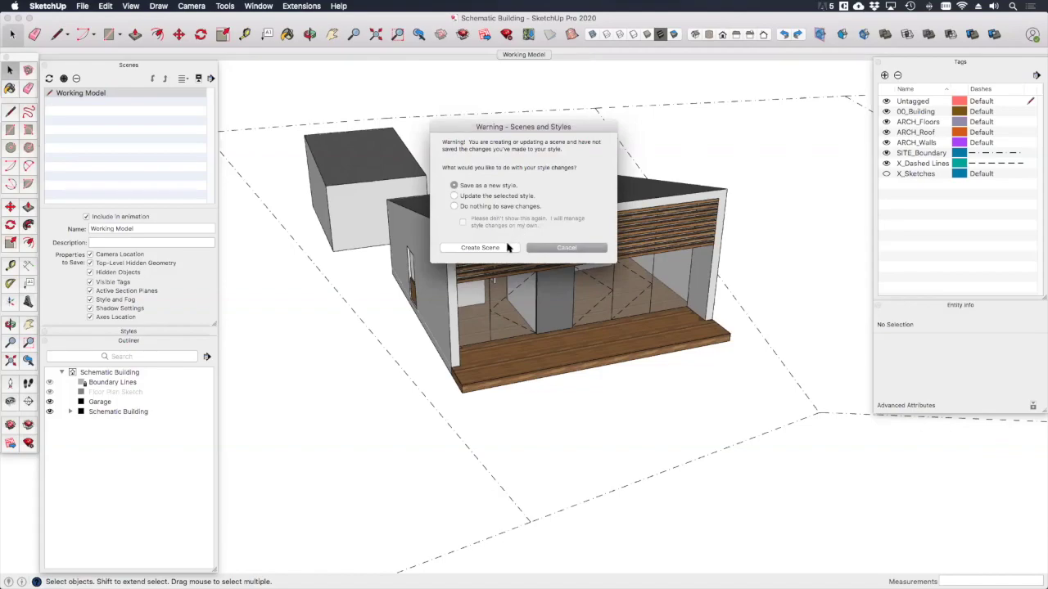
left_click(501, 250)
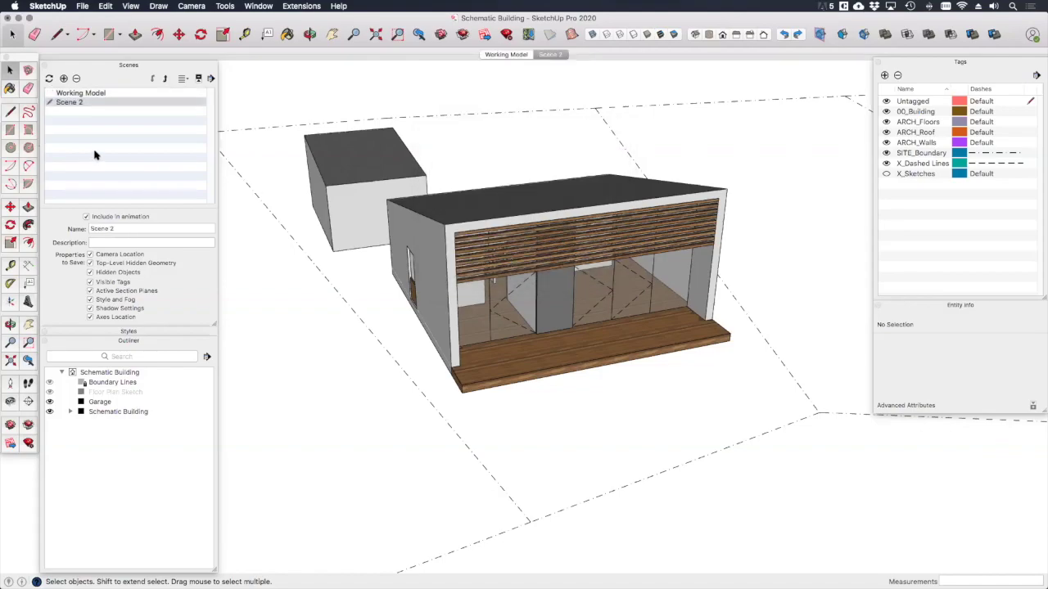
left_click(117, 229)
key("super+a")
key("BackSpace")
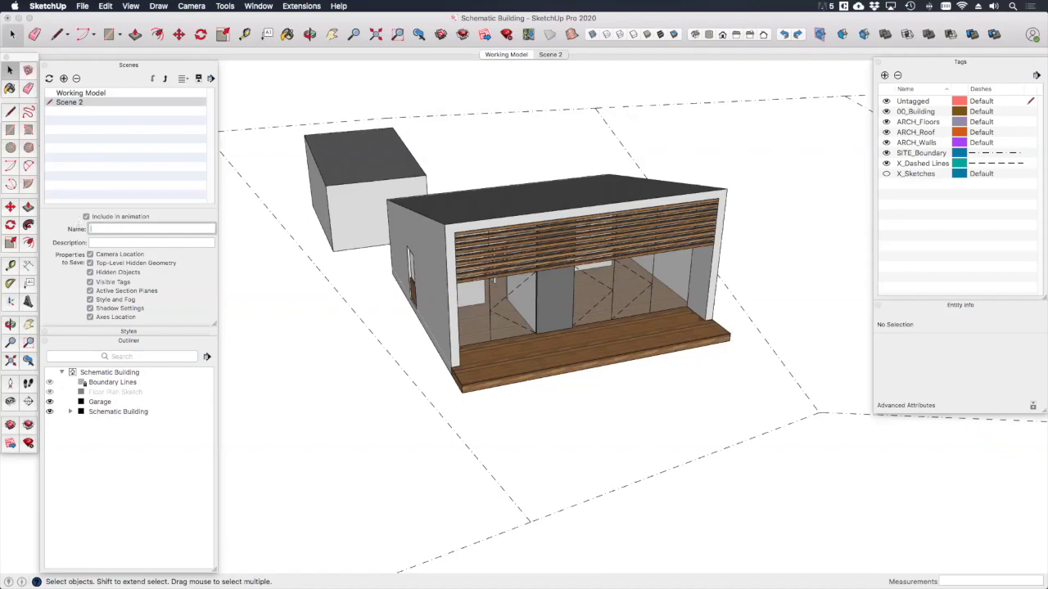
type("North Elevation")
key("Return")
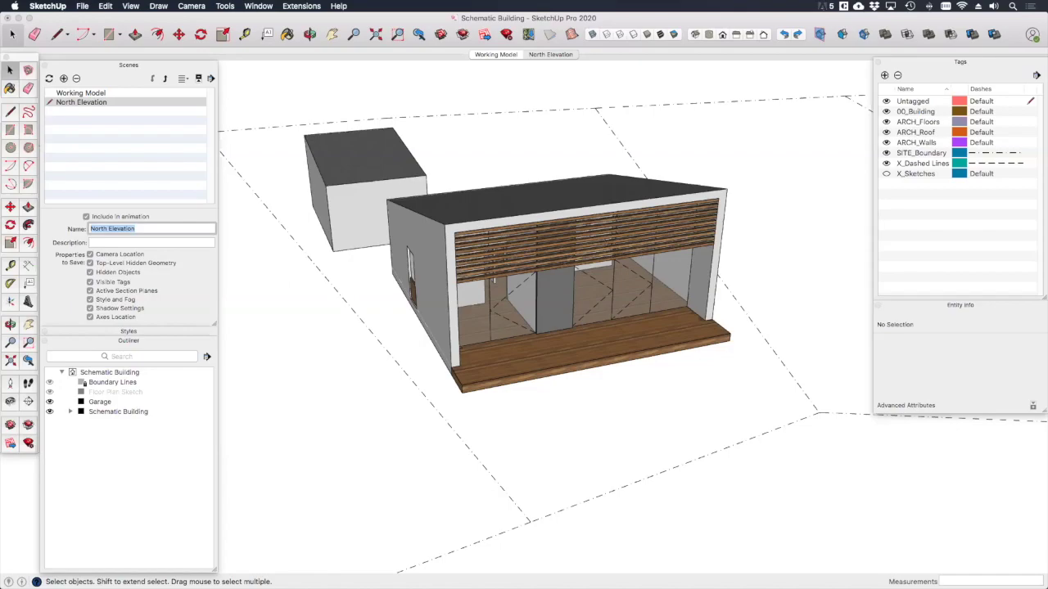
Switch to the standard Back view and zoom in on the building.
left_click(189, 7)
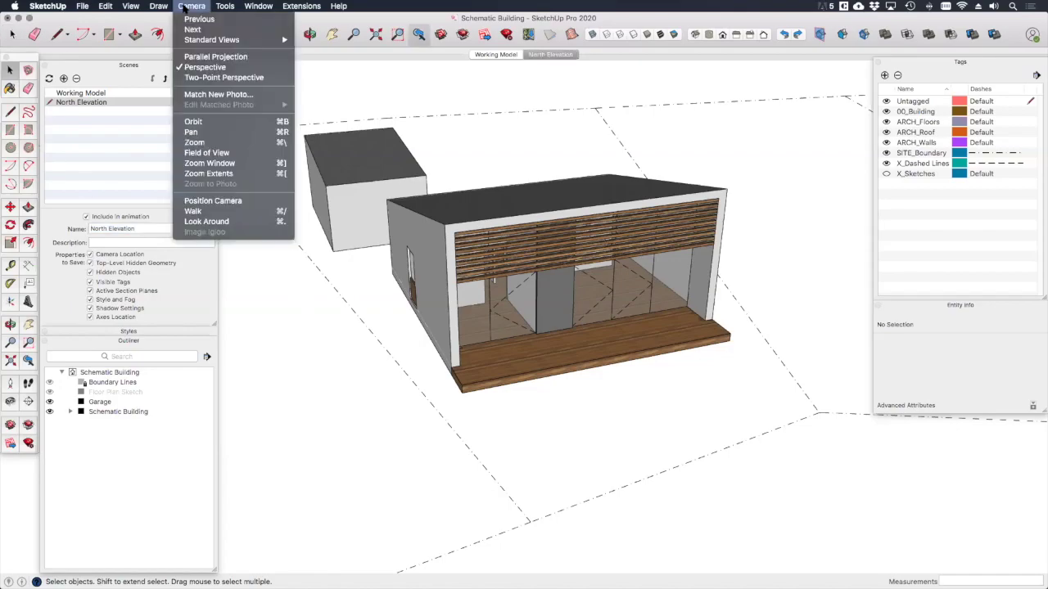
mouse_move(198, 40)
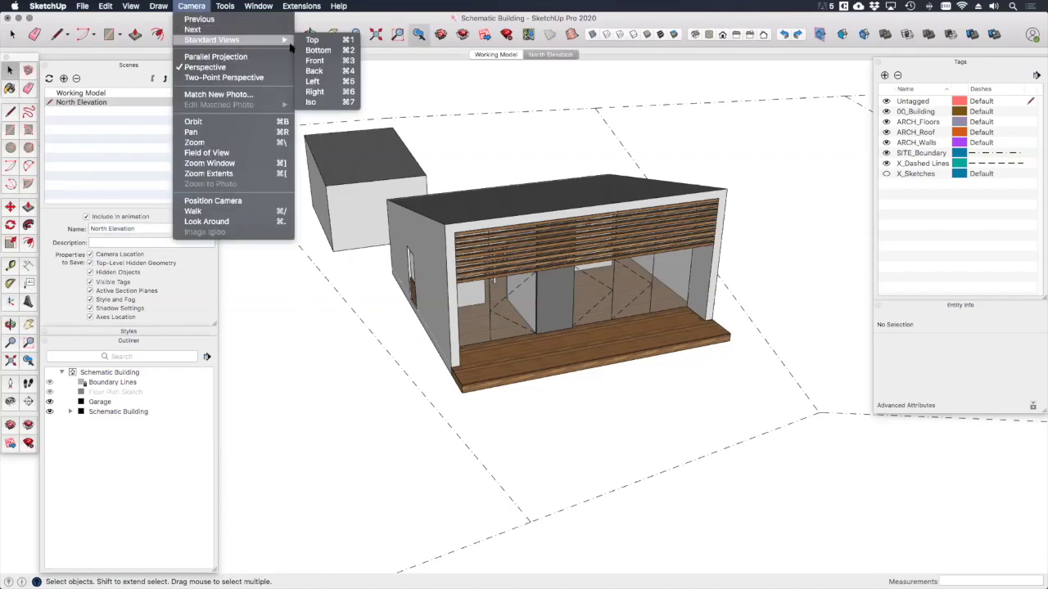
left_click(328, 72)
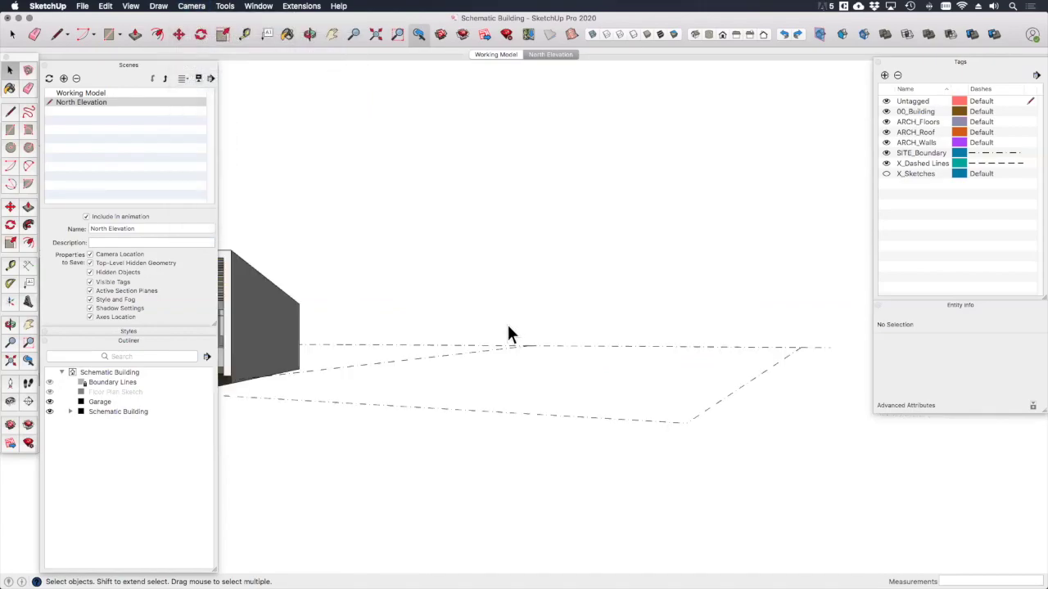
scroll(336, 332, "up", 2)
scroll(404, 348, "up", 3)
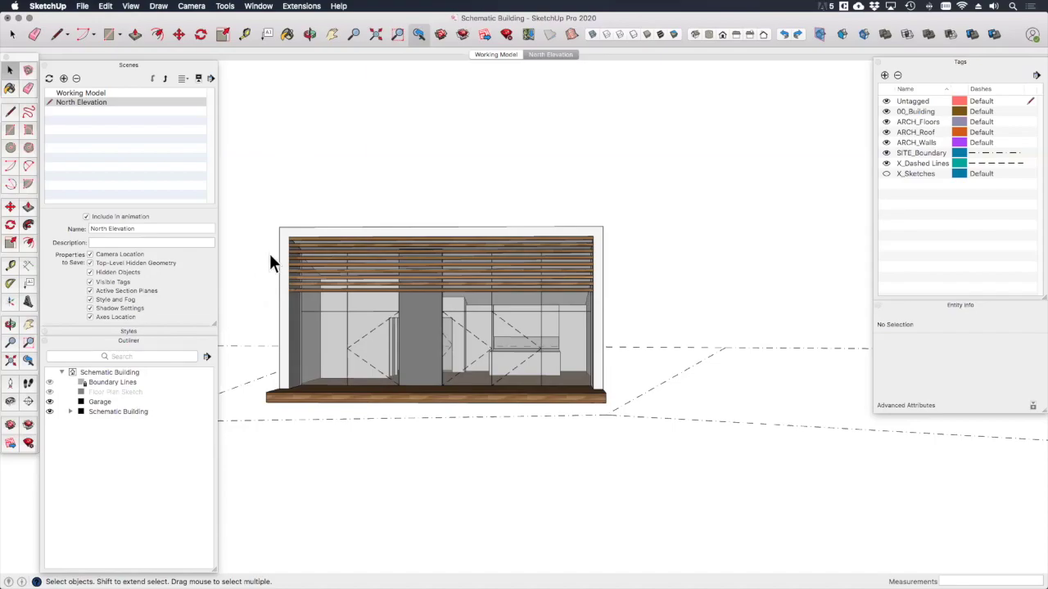
Turn on Parallel Projection and orbit slightly to see the facade at an angle.
left_click(190, 7)
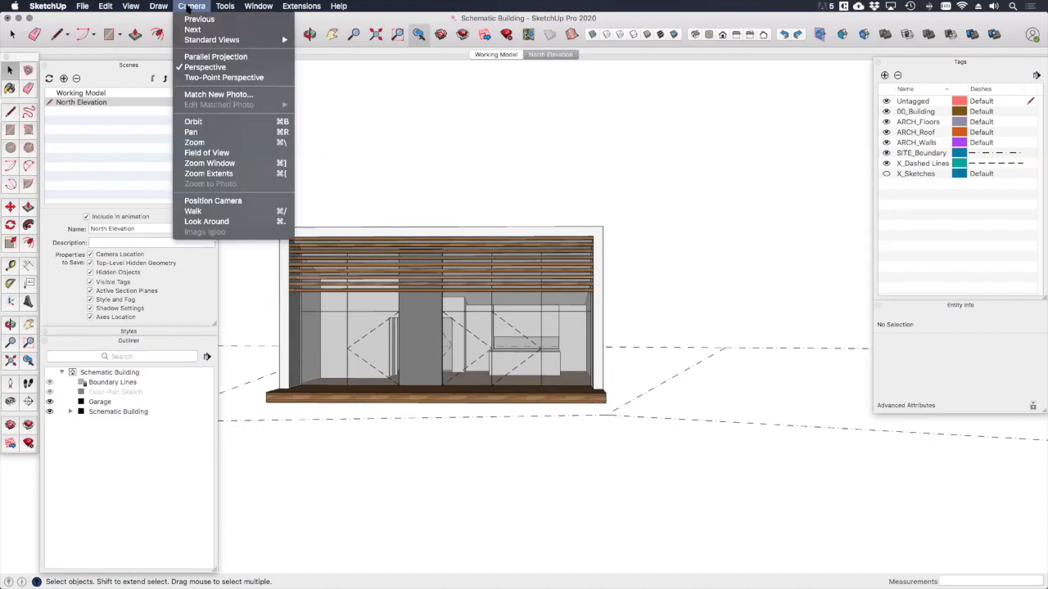
left_click(200, 56)
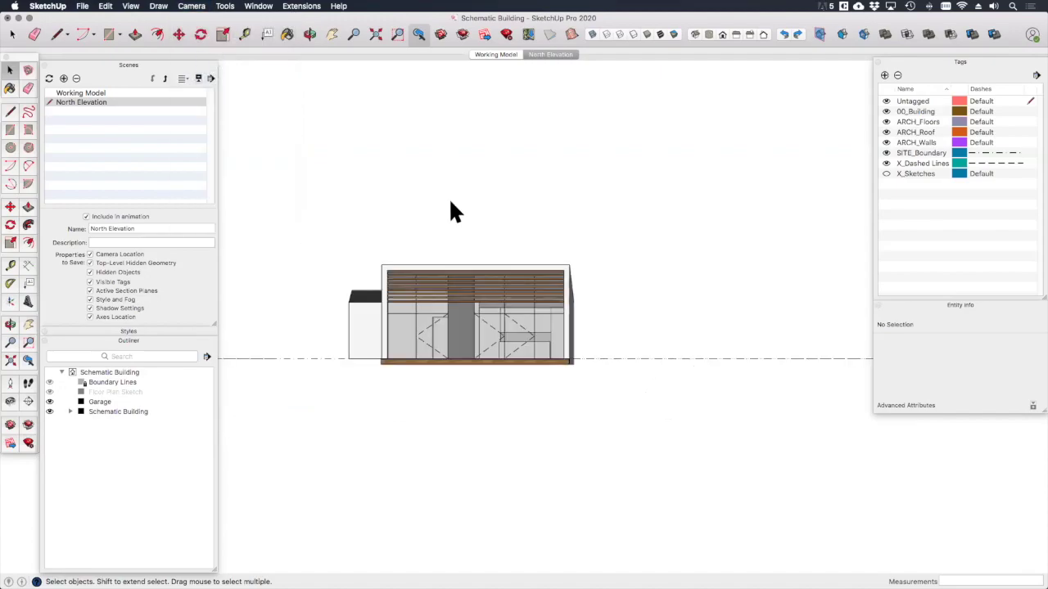
scroll(564, 321, "up", 2)
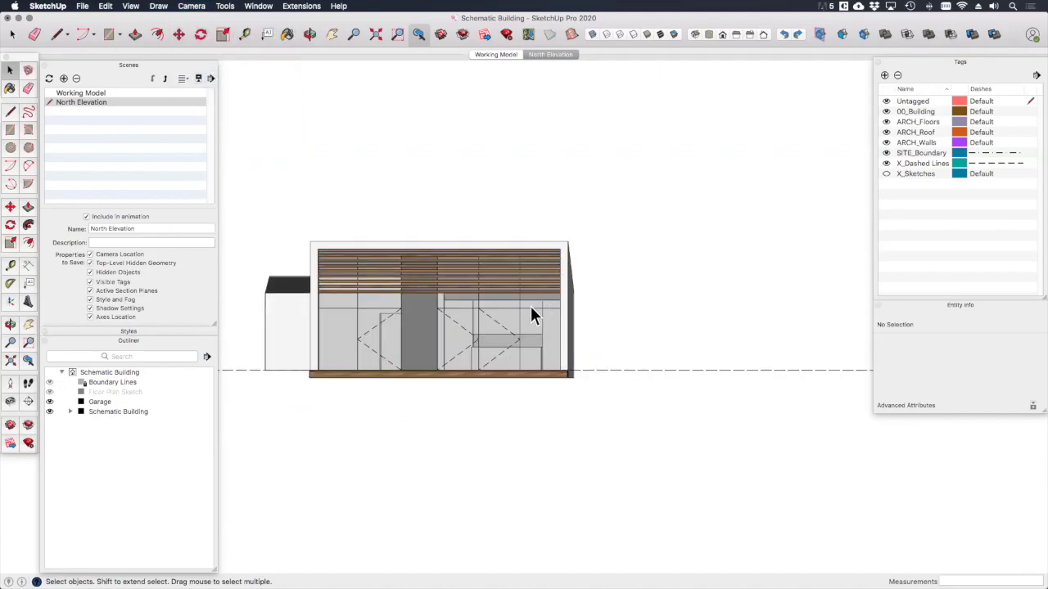
scroll(573, 307, "up", 2)
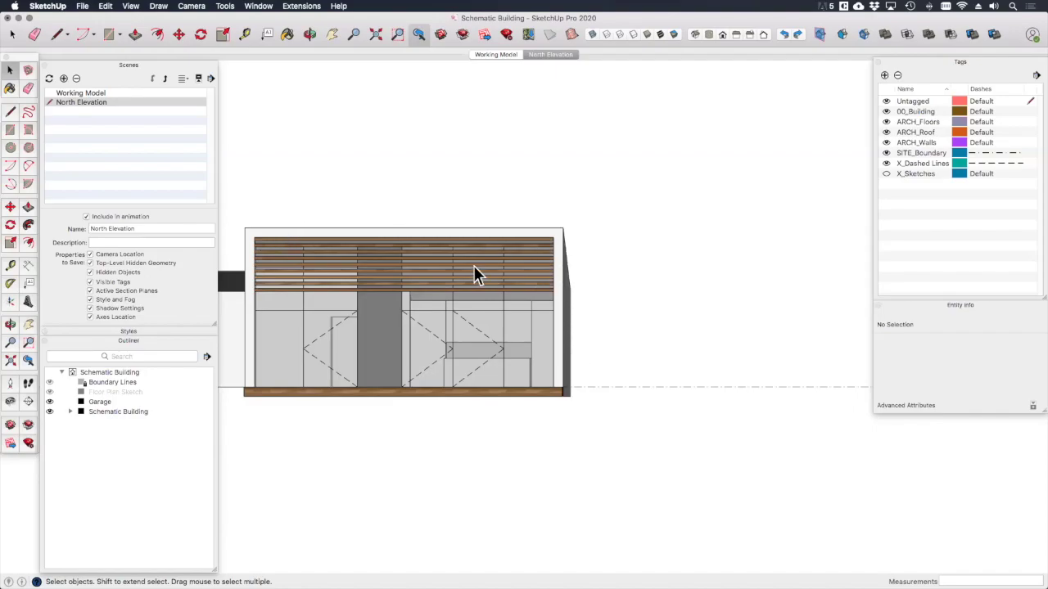
middle_click_drag(473, 265, 442, 245)
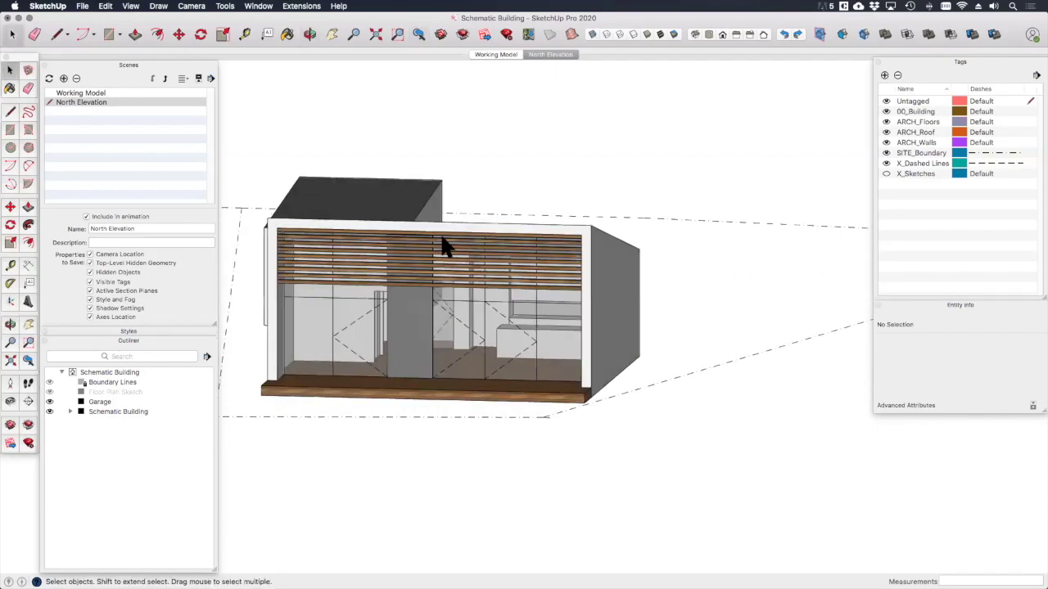
Inside the Schematic Building and External Walls groups, align the view to the front wall face, then exit.
left_click(444, 232)
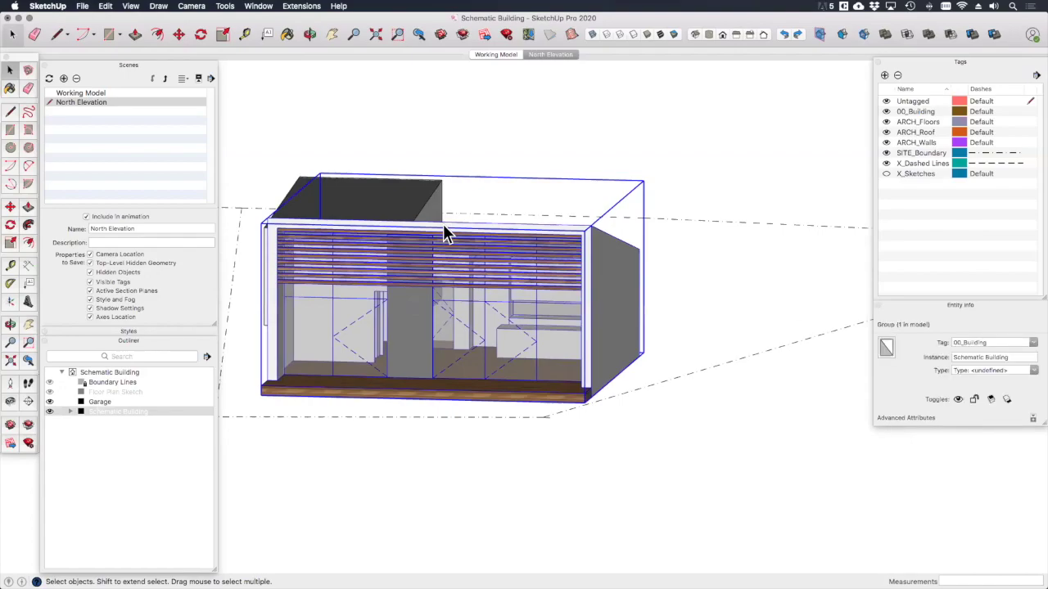
double_click(443, 228)
left_click(444, 227)
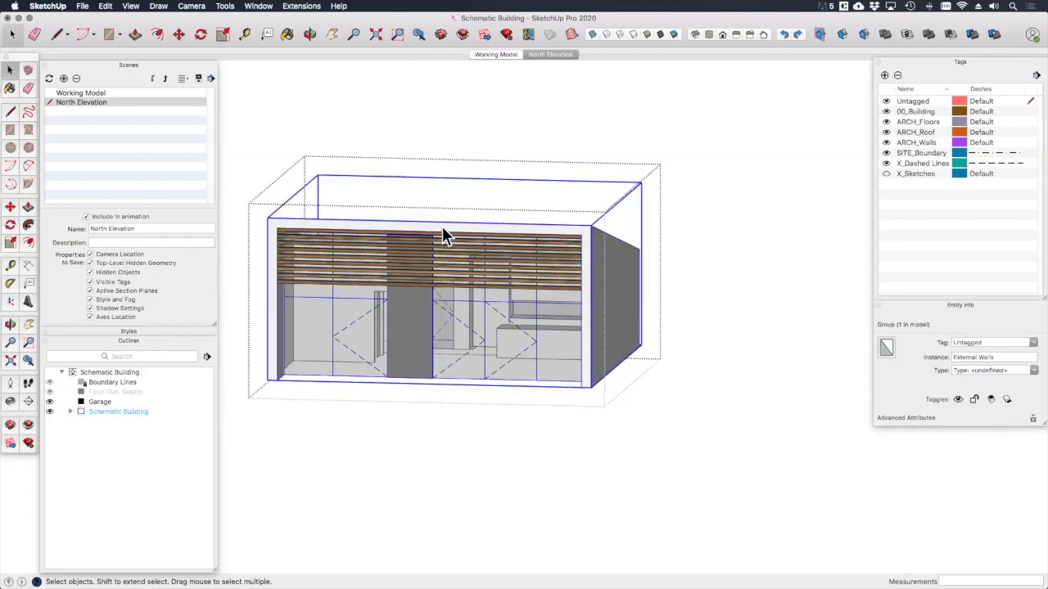
double_click(440, 232)
triple_click(440, 232)
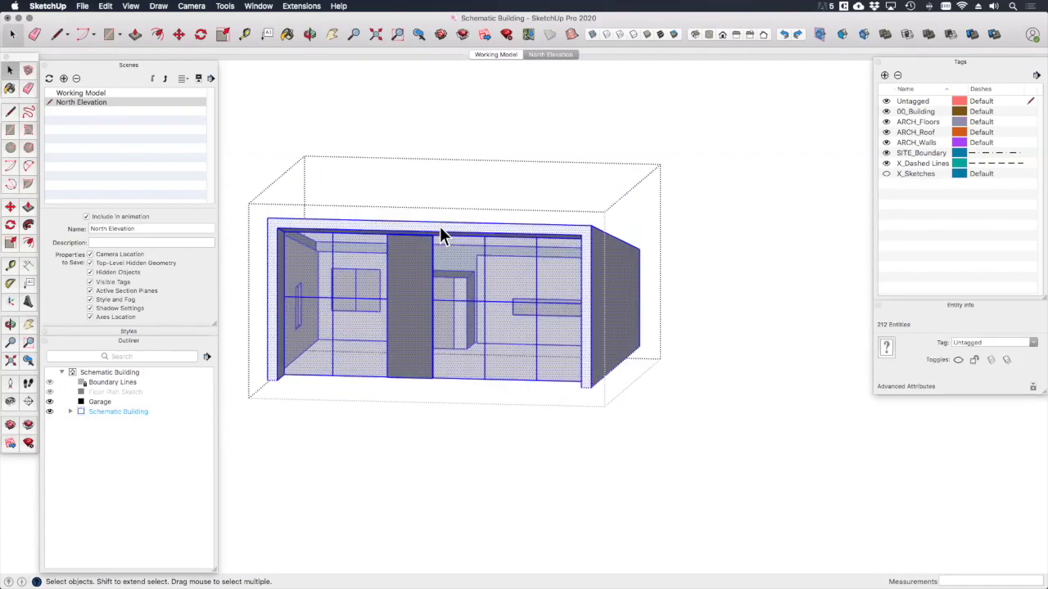
right_click(439, 226)
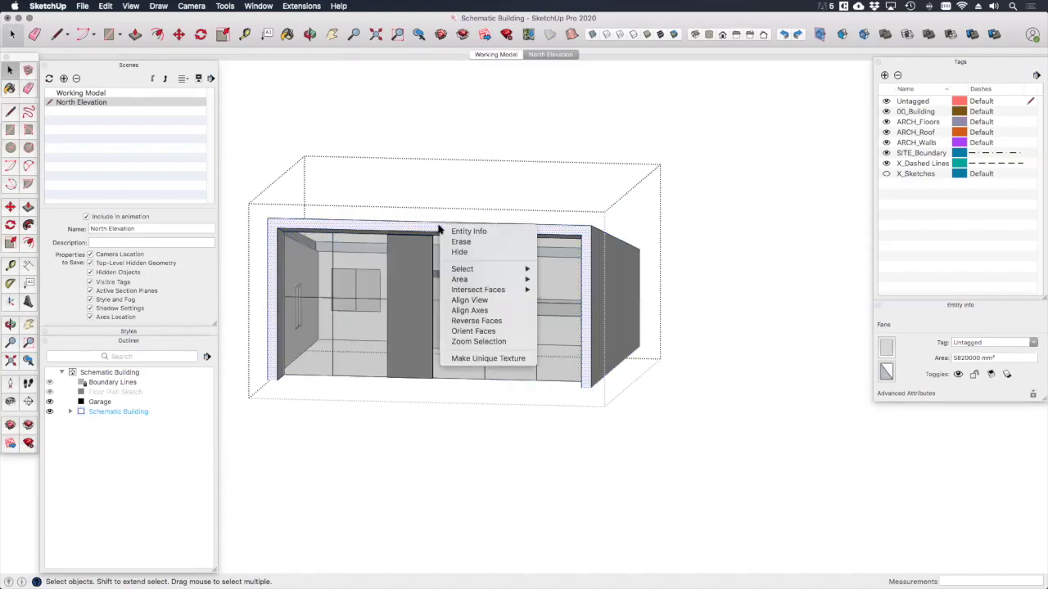
left_click(480, 302)
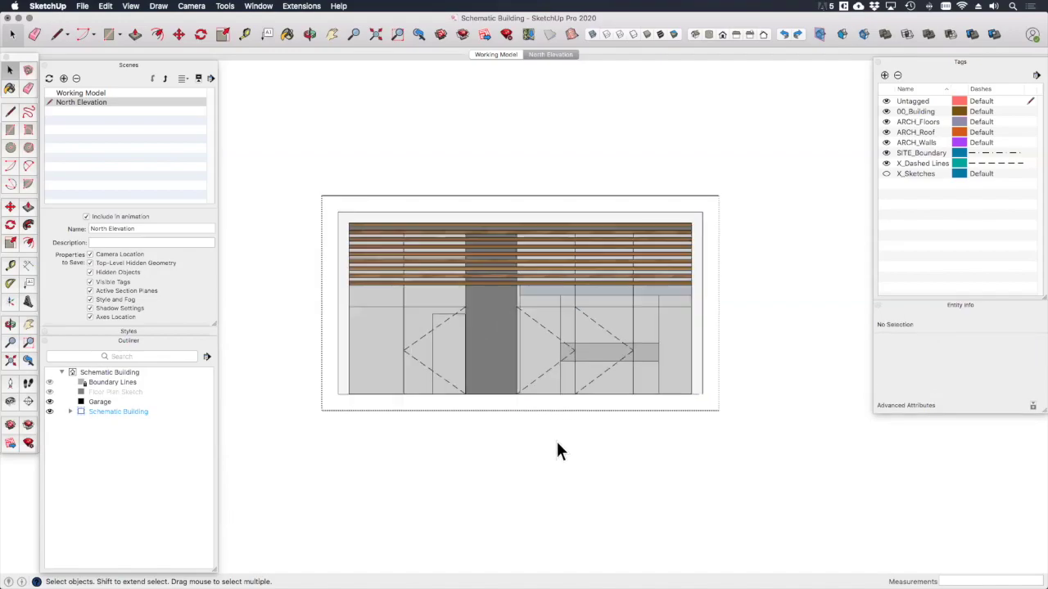
left_click(556, 443)
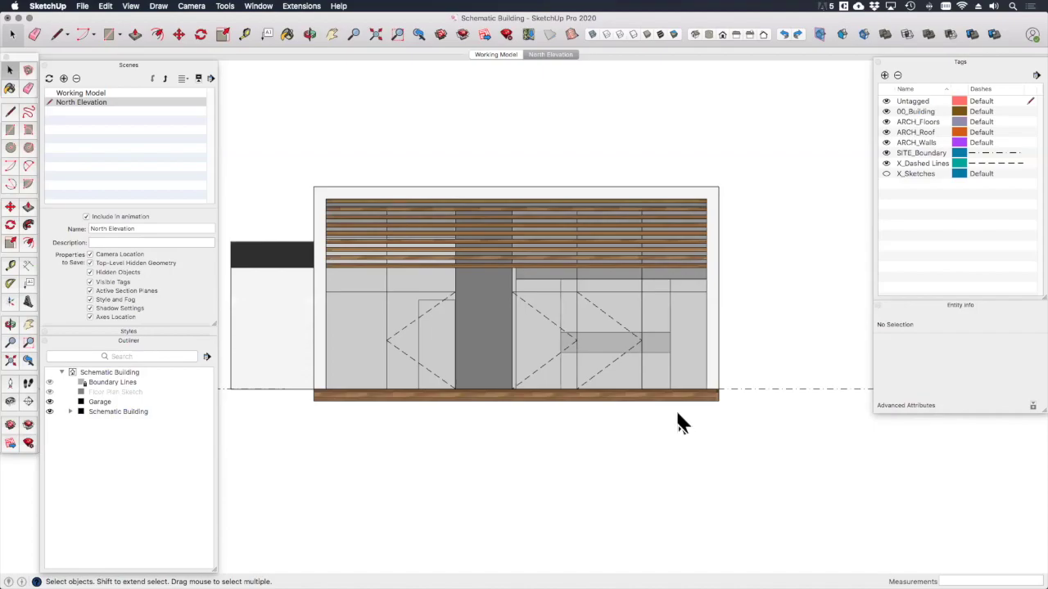
Hide the SITE_Boundary tag and turn on shadows in the Shadows panel.
left_click(885, 153)
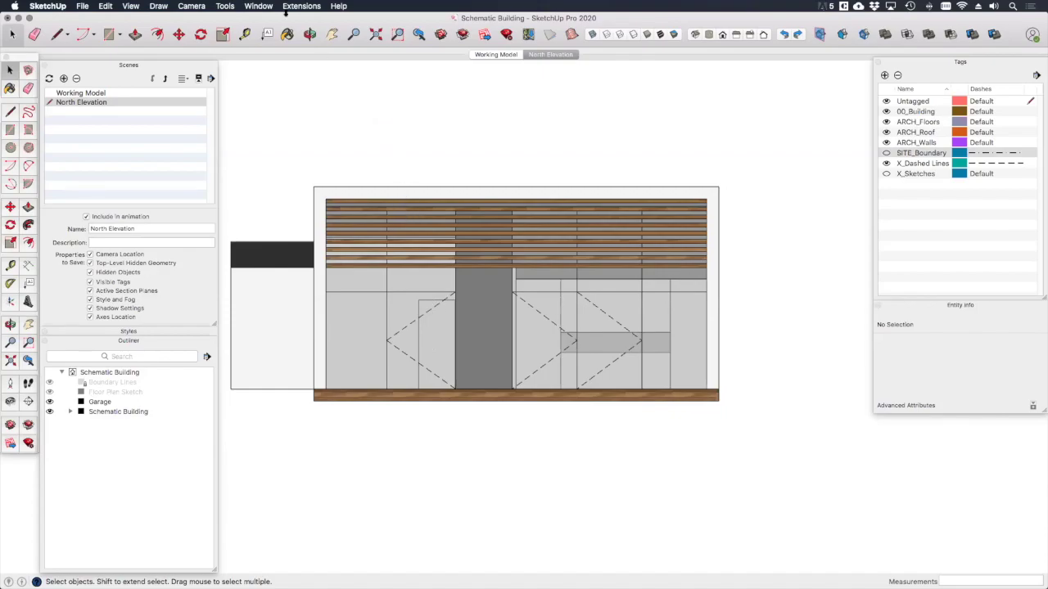
left_click(260, 6)
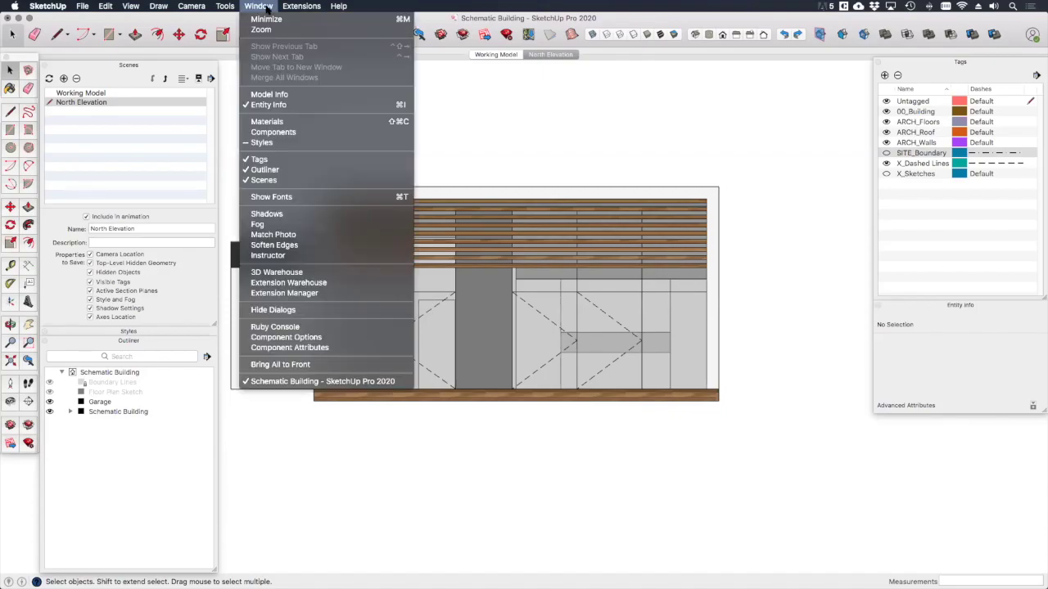
left_click(282, 214)
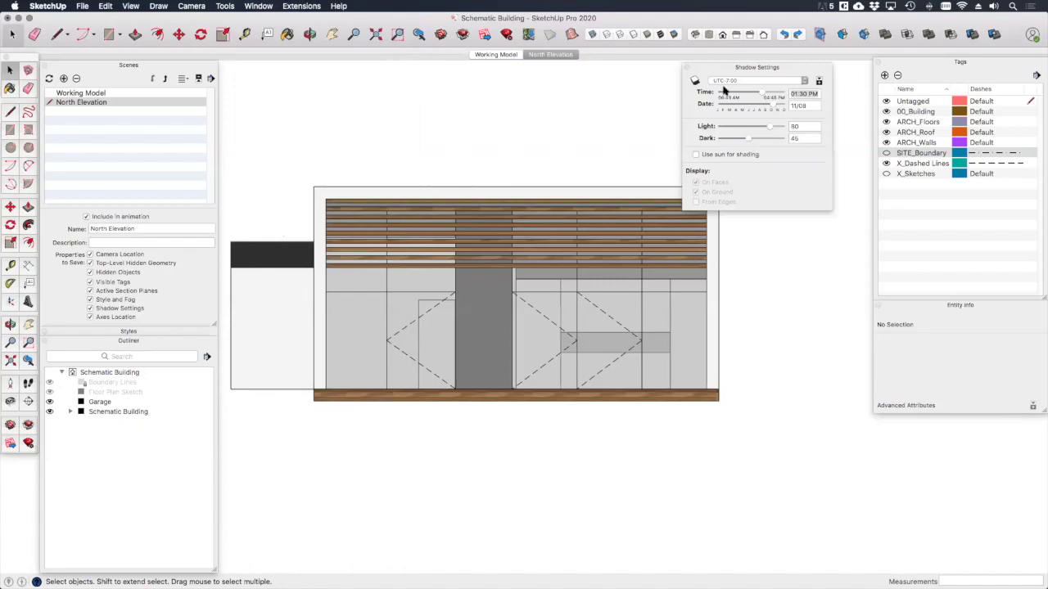
left_click(694, 80)
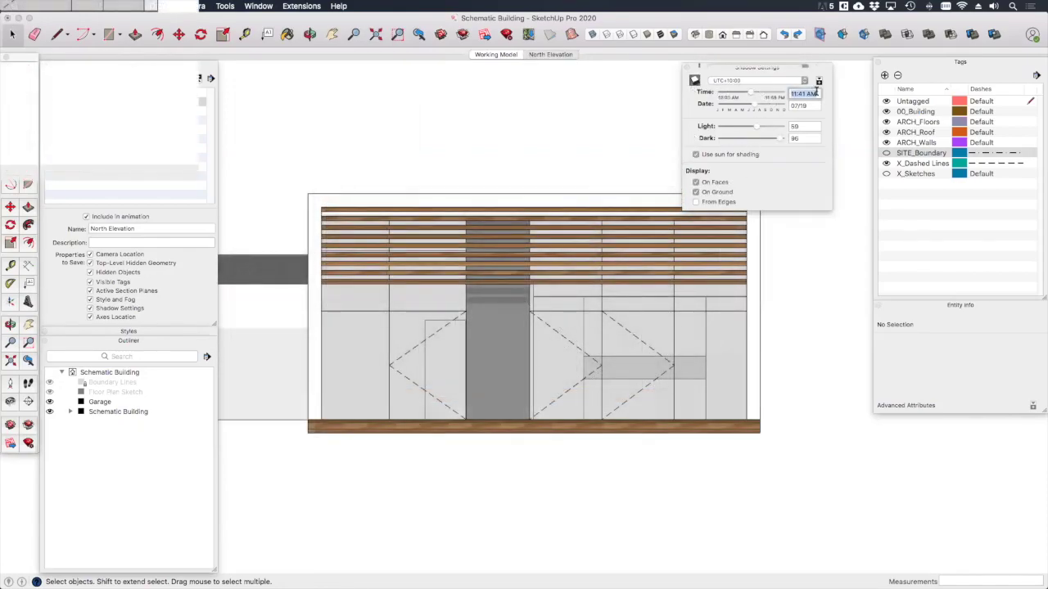
Set the shadow time to 12:00 PM, lower Dark, and update the North Elevation scene.
type("12:00")
key("Tab")
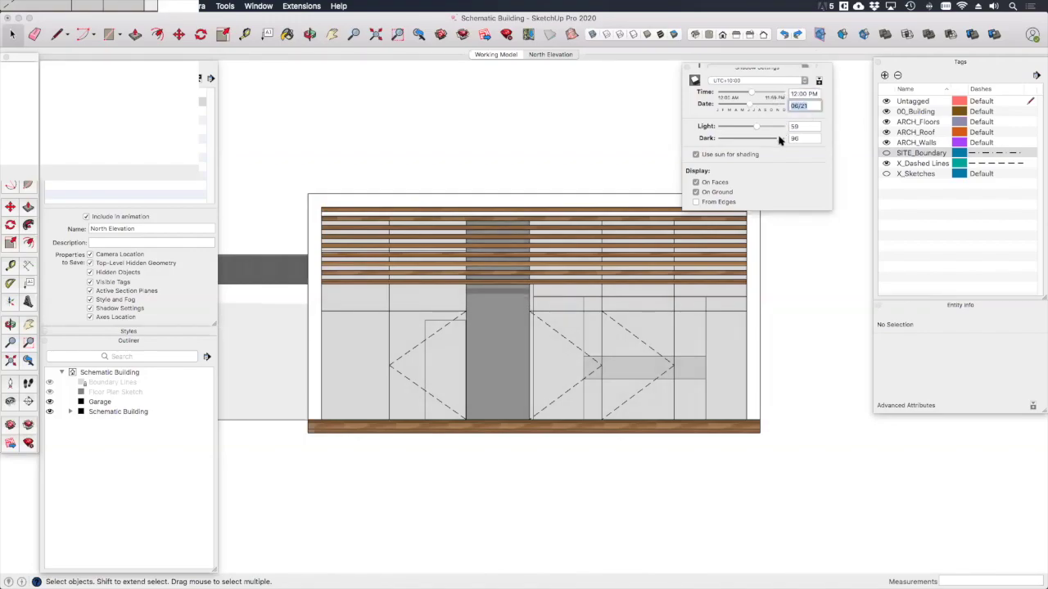
left_click_drag(782, 138, 769, 140)
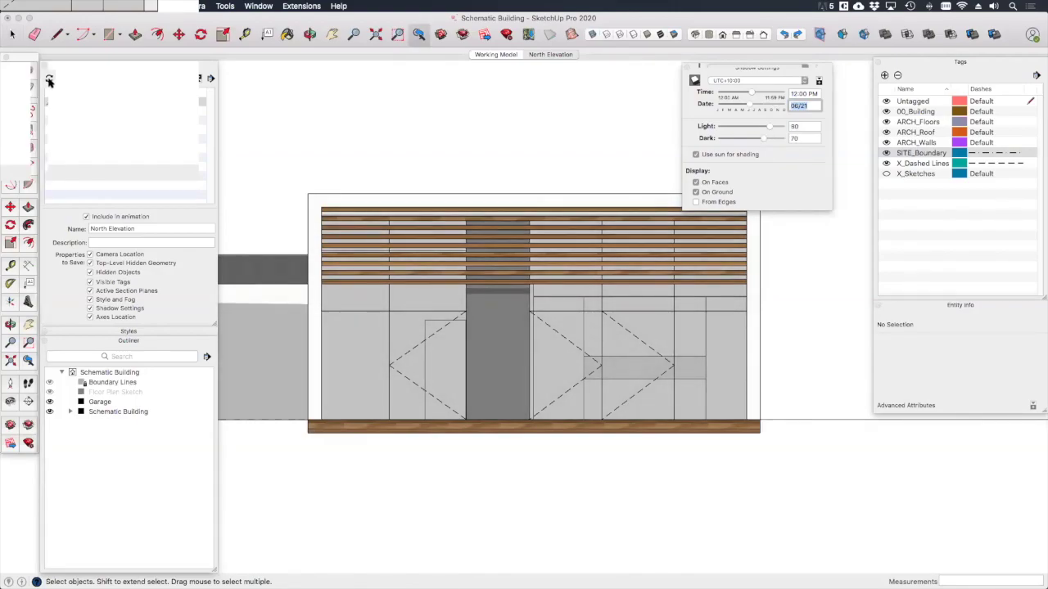
left_click(49, 78)
left_click(150, 171)
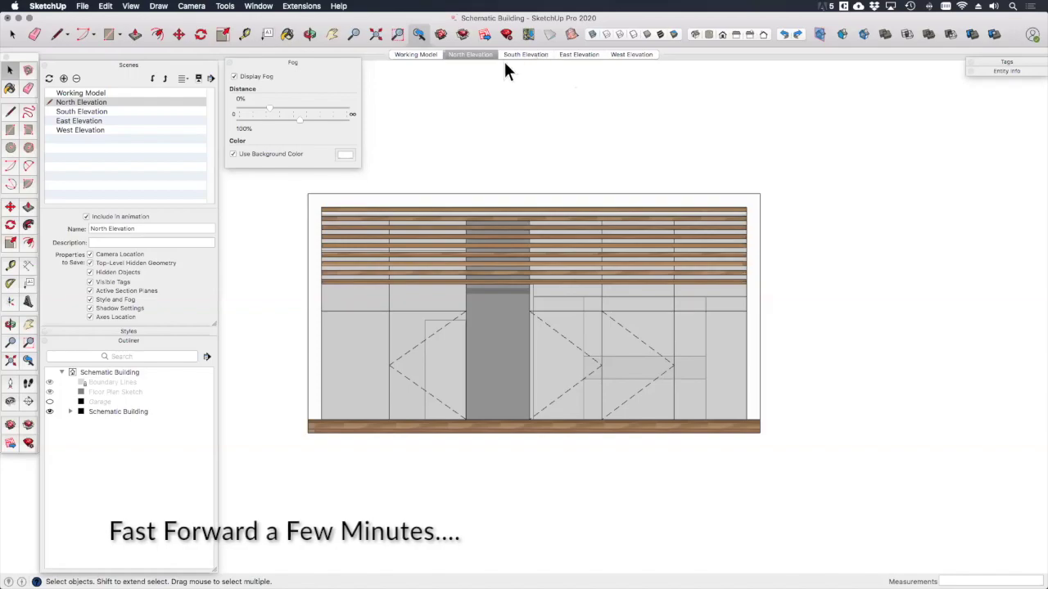
Step through the South, East and West Elevation scenes, then close the Fog panel.
left_click(525, 55)
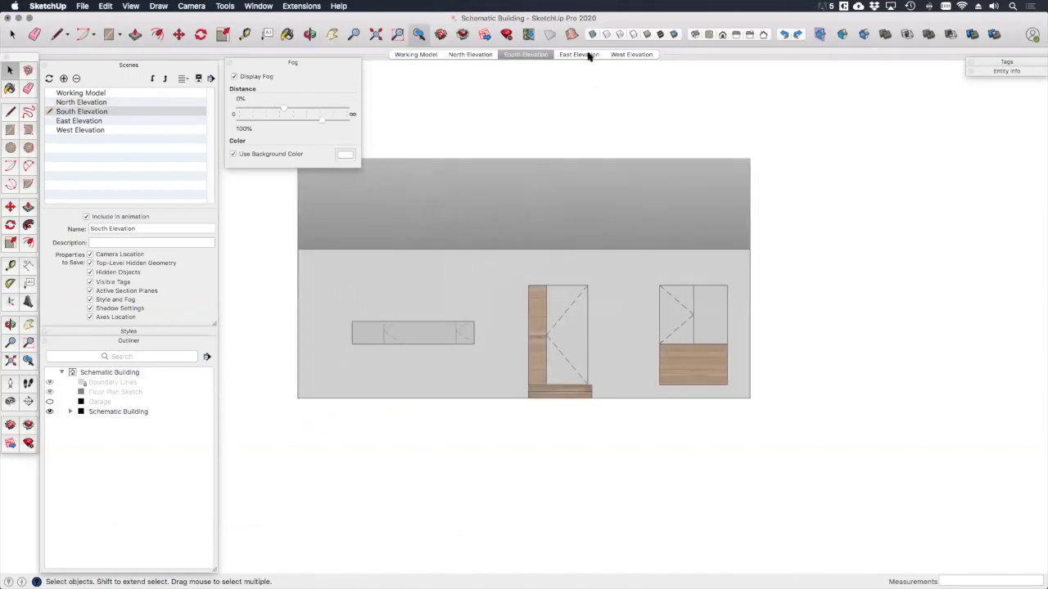
left_click(581, 55)
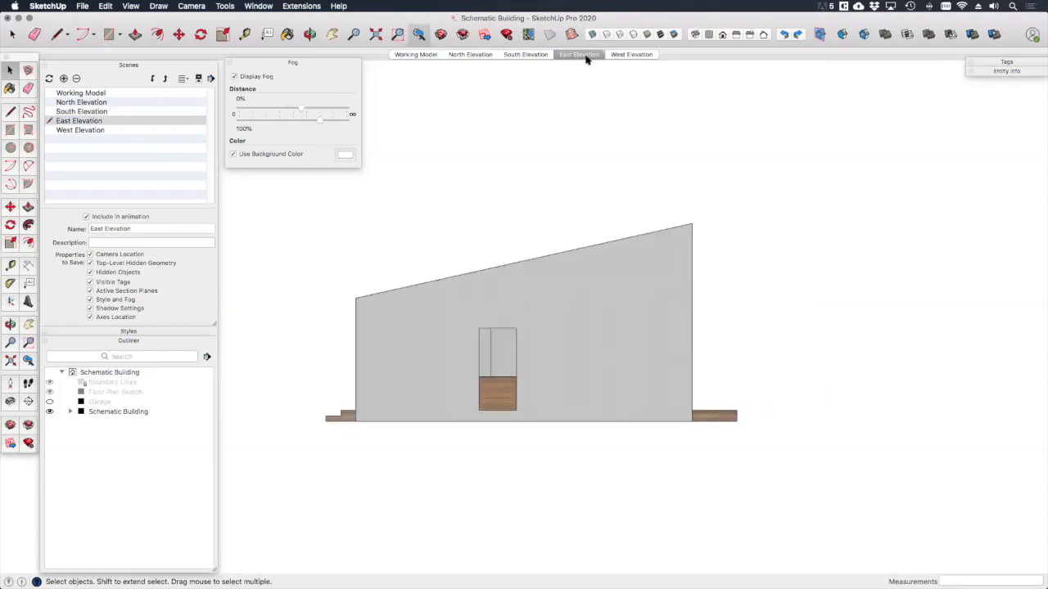
left_click(627, 54)
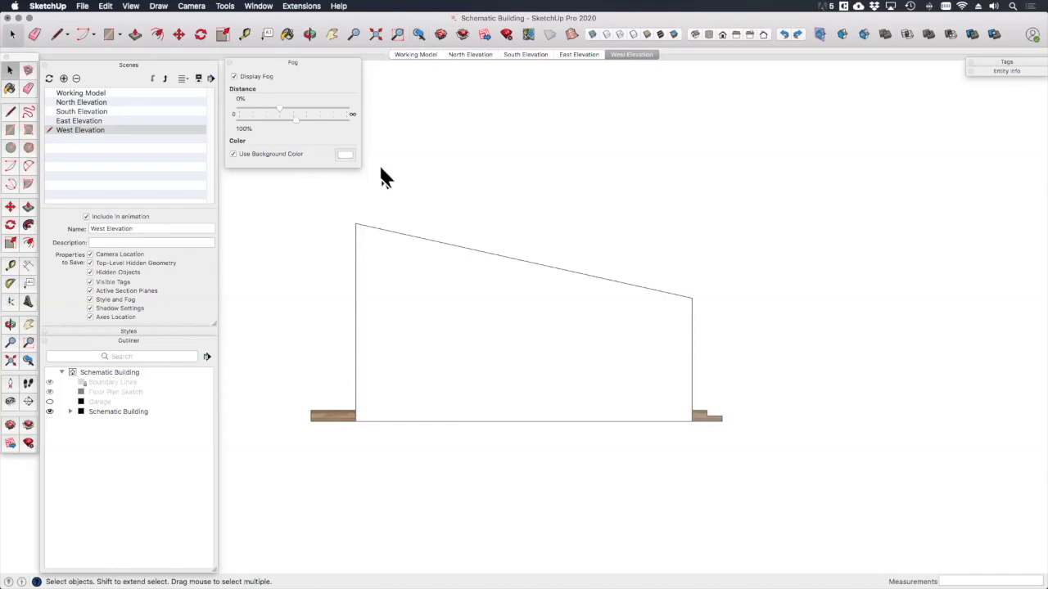
left_click(229, 63)
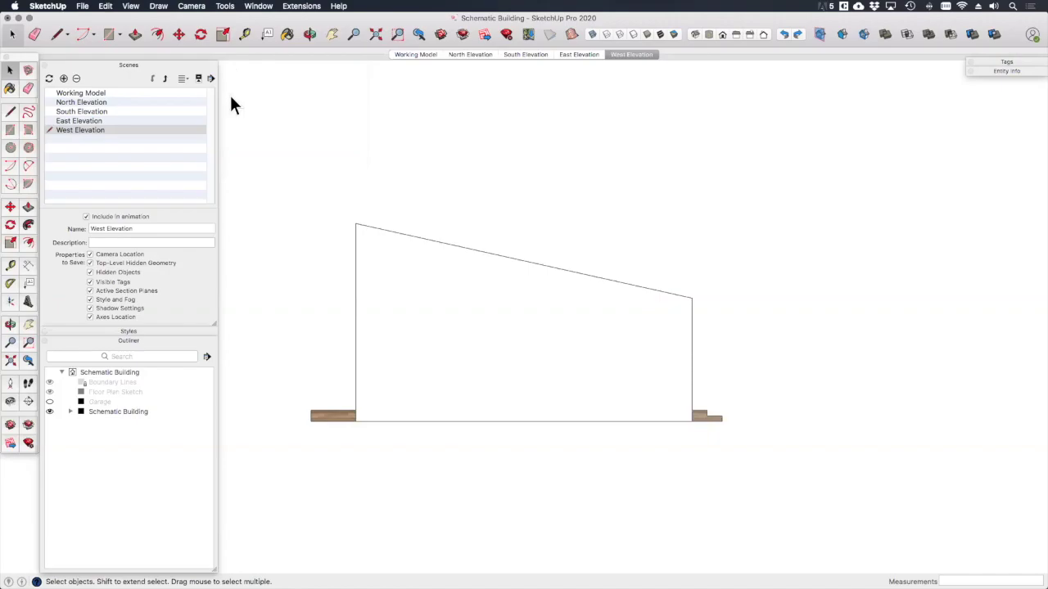
Apply Default Styles' Architectural Design Style, rename it with '01', and update the style.
left_click(156, 331)
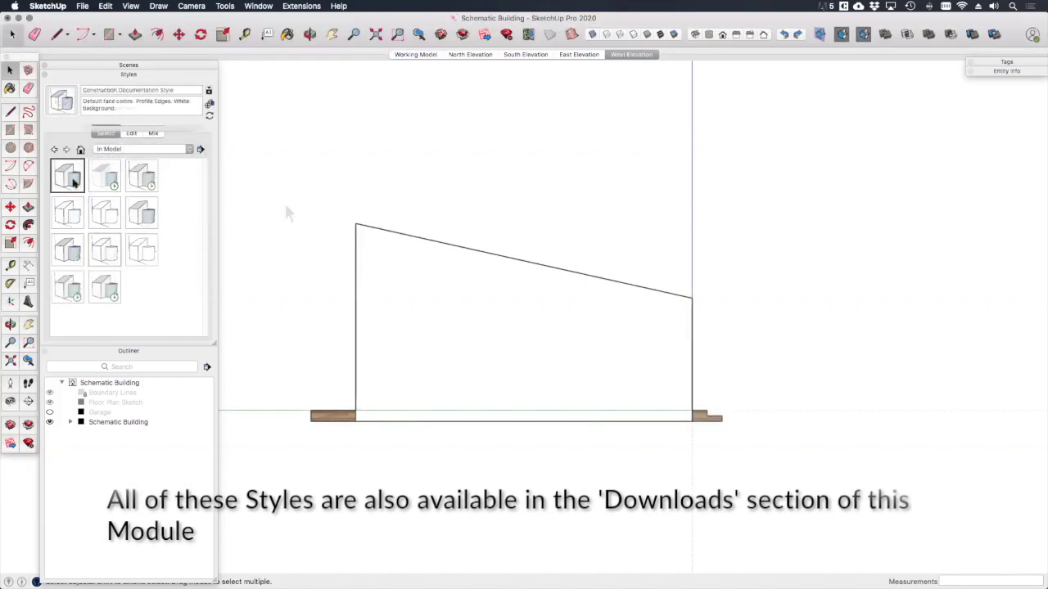
left_click(193, 151)
left_click(153, 204)
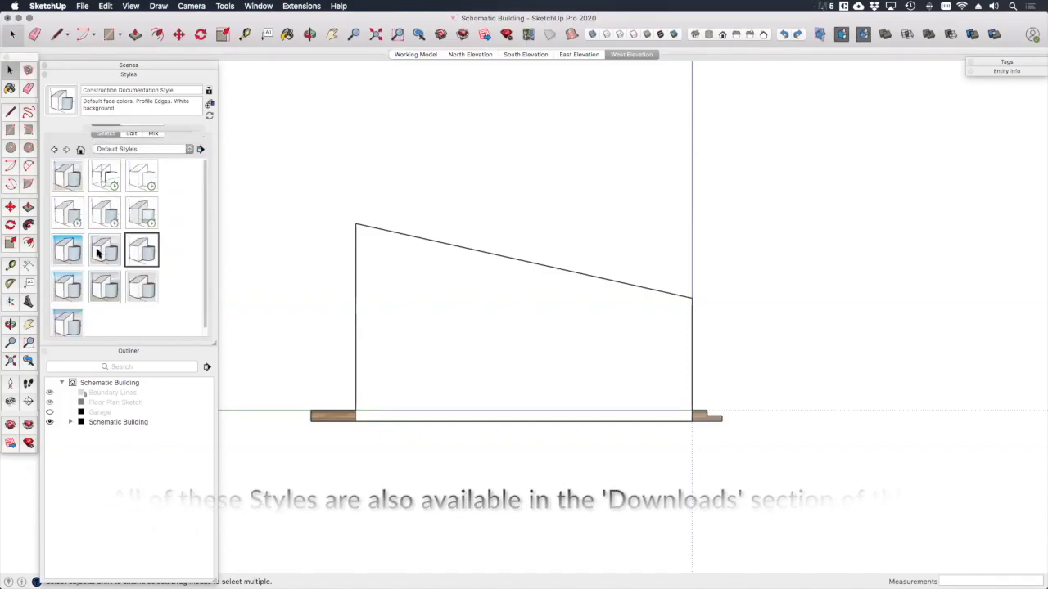
left_click(103, 249)
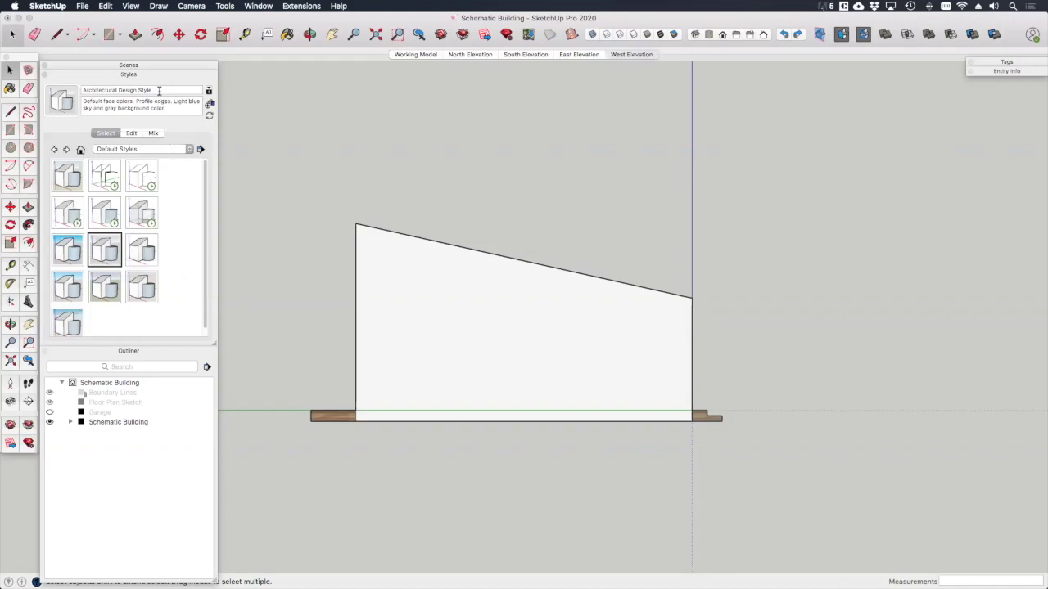
left_click(159, 90)
type("01")
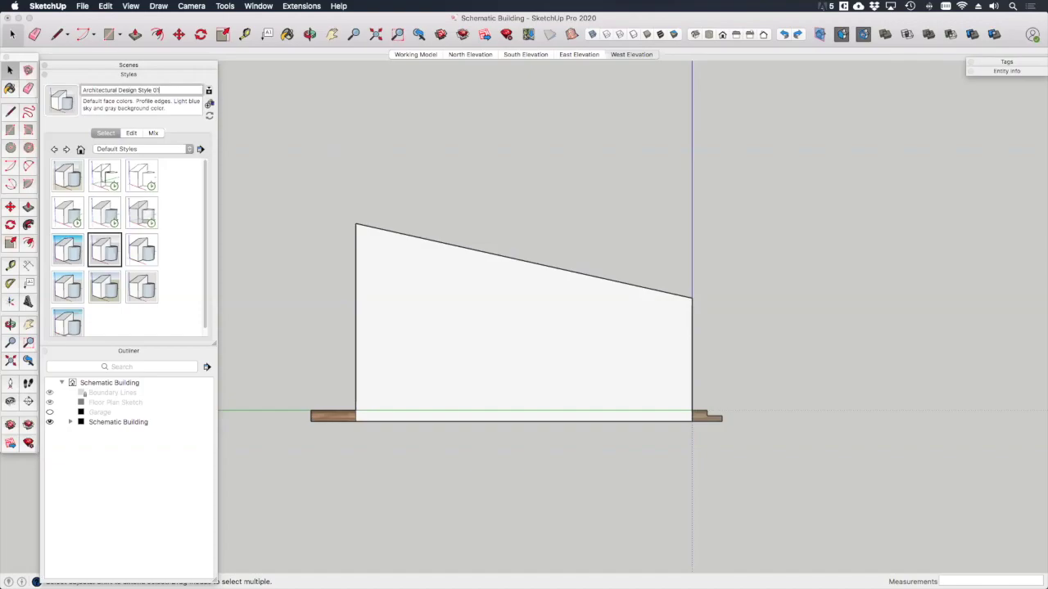
key("Return")
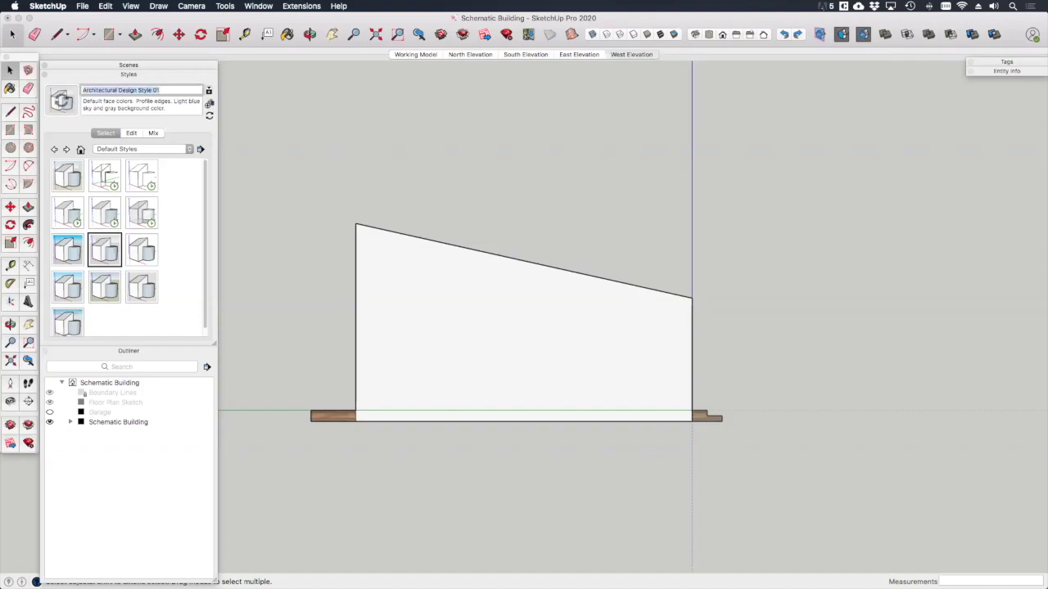
left_click(56, 103)
Apply the Working Model Style from the In Model styles.
left_click(81, 150)
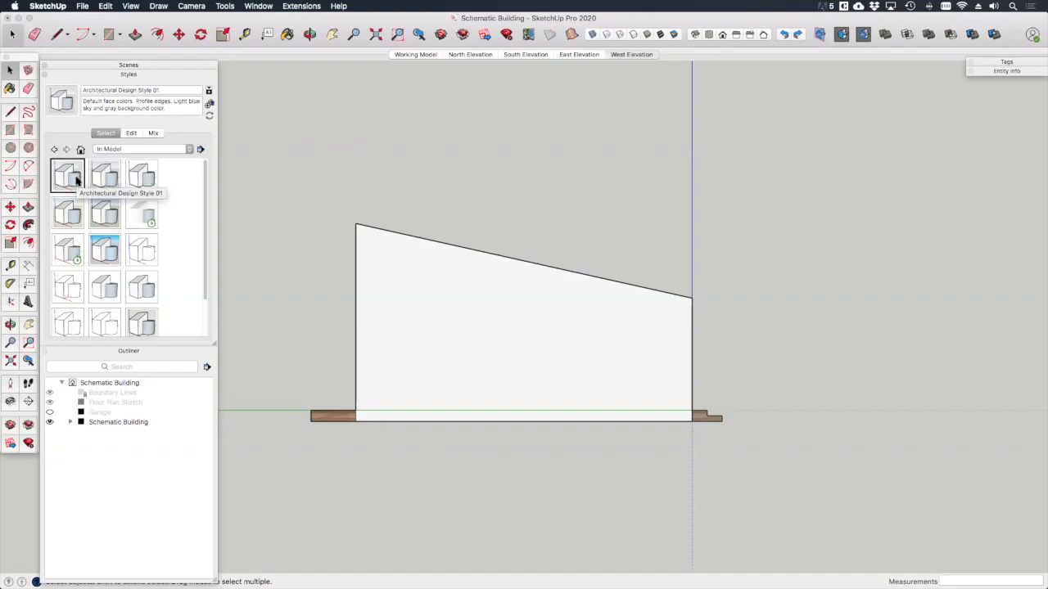
scroll(70, 321, "down", 2)
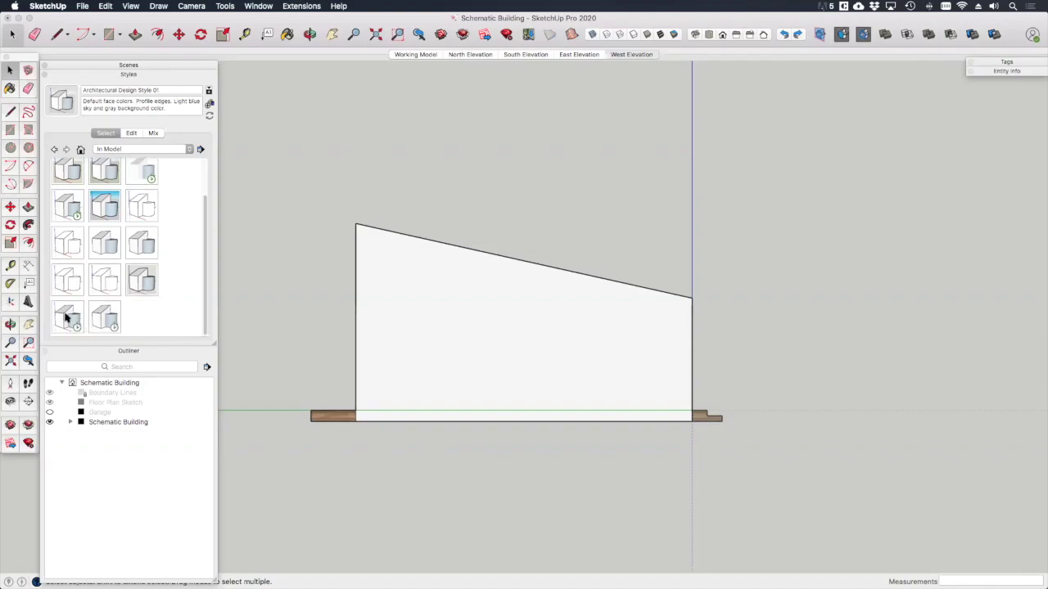
left_click(67, 317)
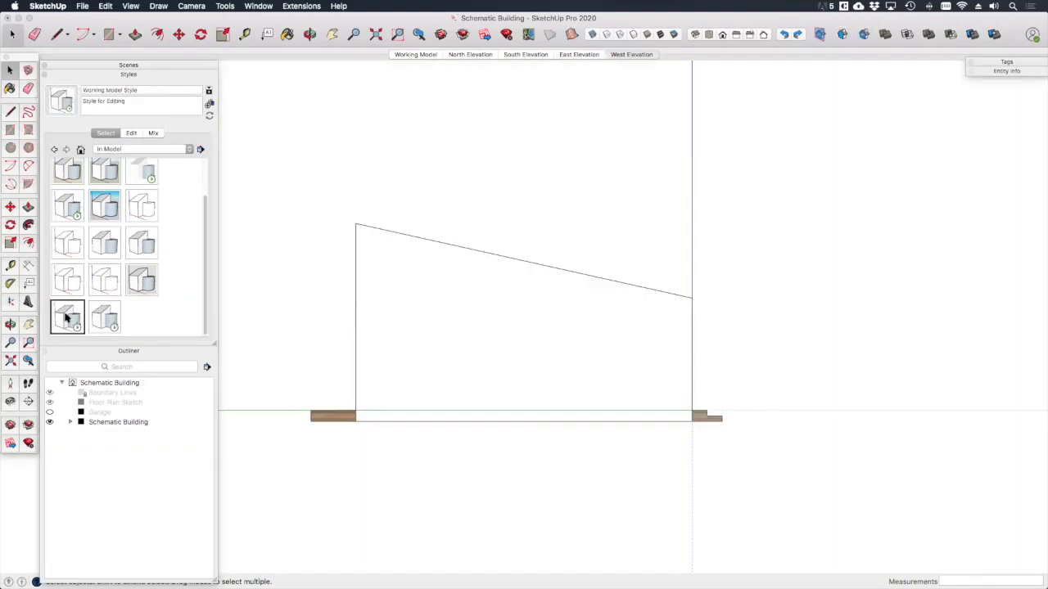
In the style's Edge settings, try Back Edges, then toggle jitter and dashed lines.
left_click(133, 132)
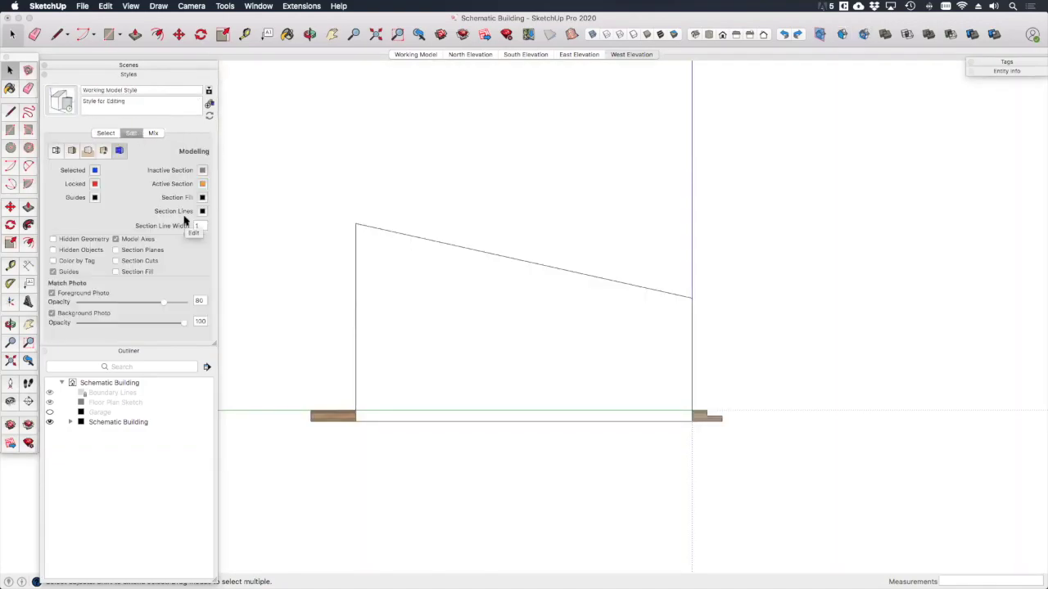
left_click(55, 150)
left_click(54, 178)
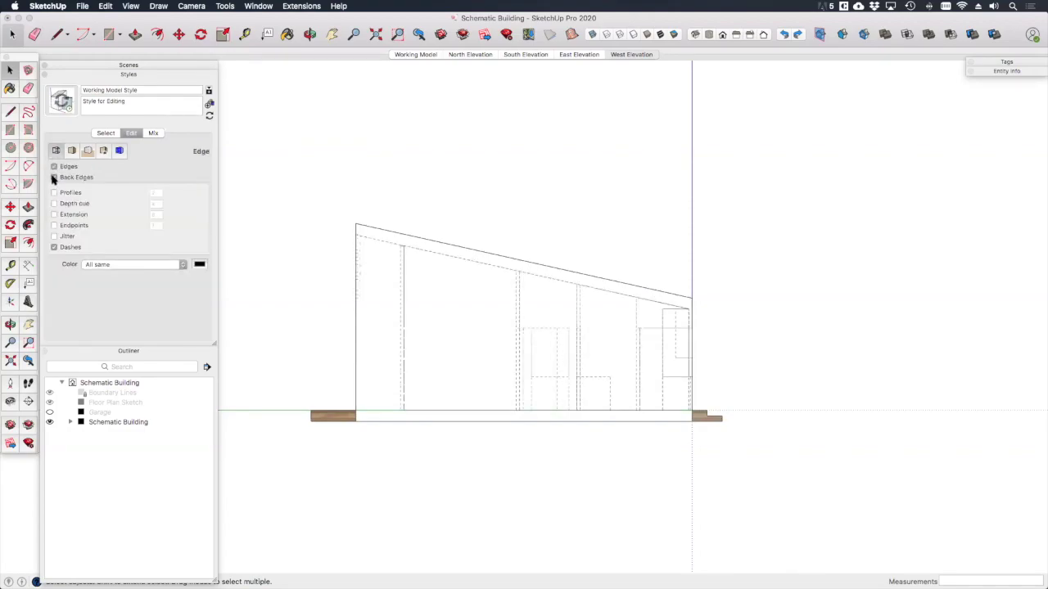
left_click(54, 177)
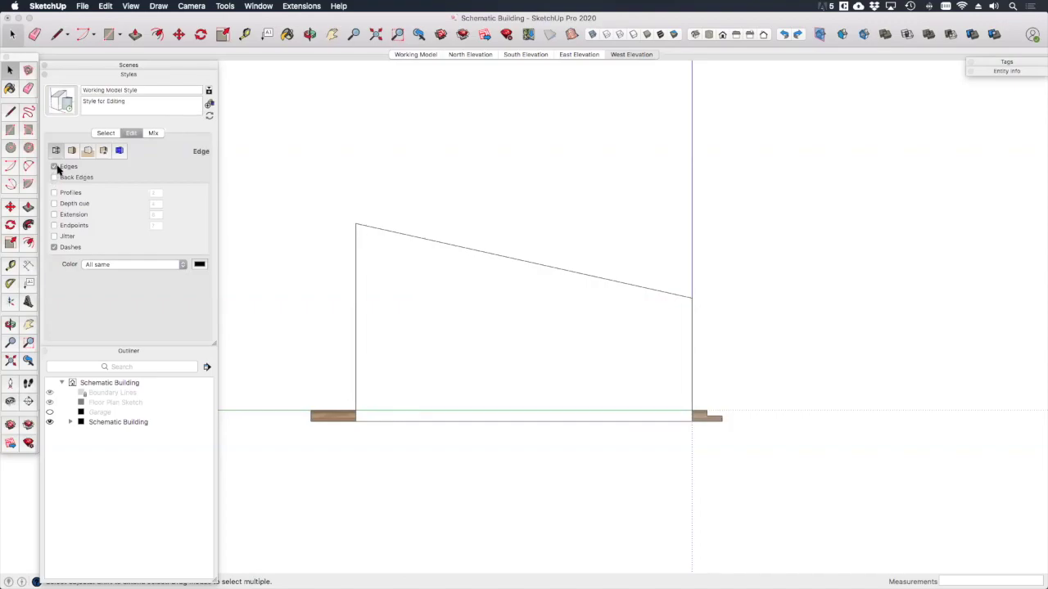
left_click(54, 237)
left_click(55, 248)
Review the Face, Background and Watermark settings, then turn on Section Cuts under Modeling.
left_click(72, 151)
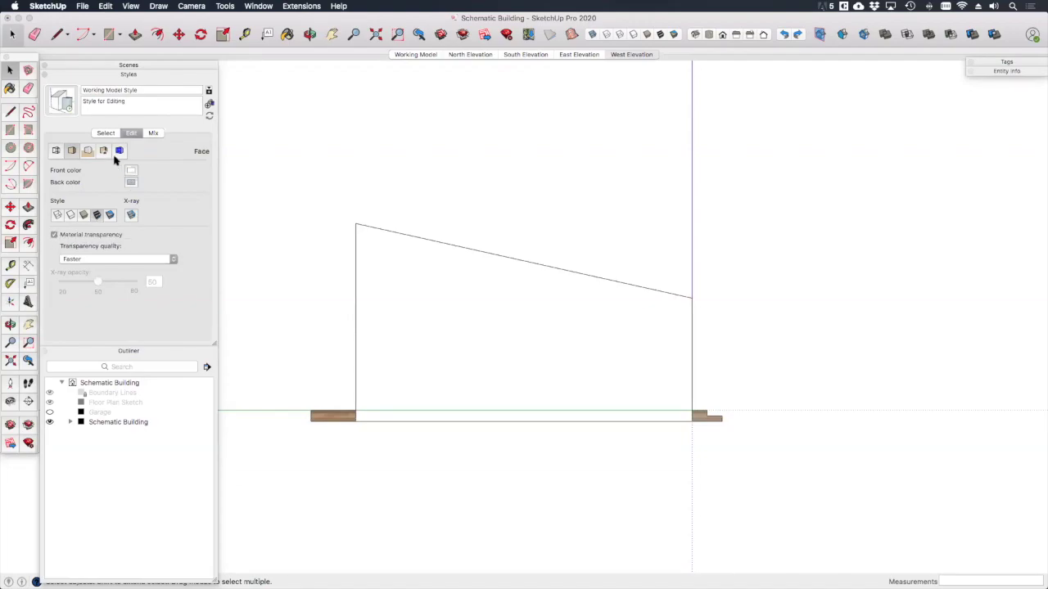
left_click(88, 151)
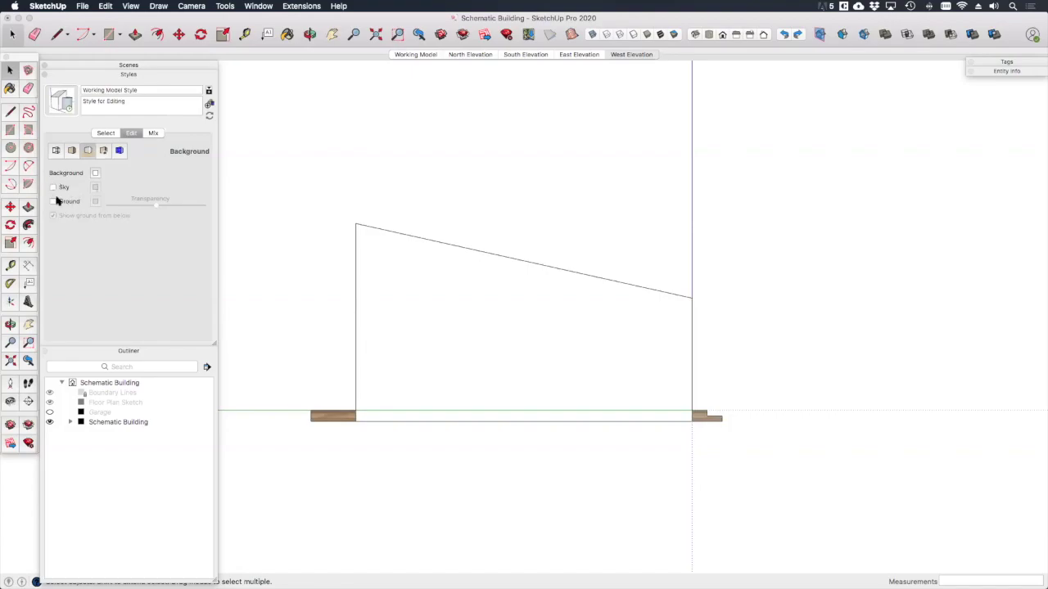
left_click(104, 153)
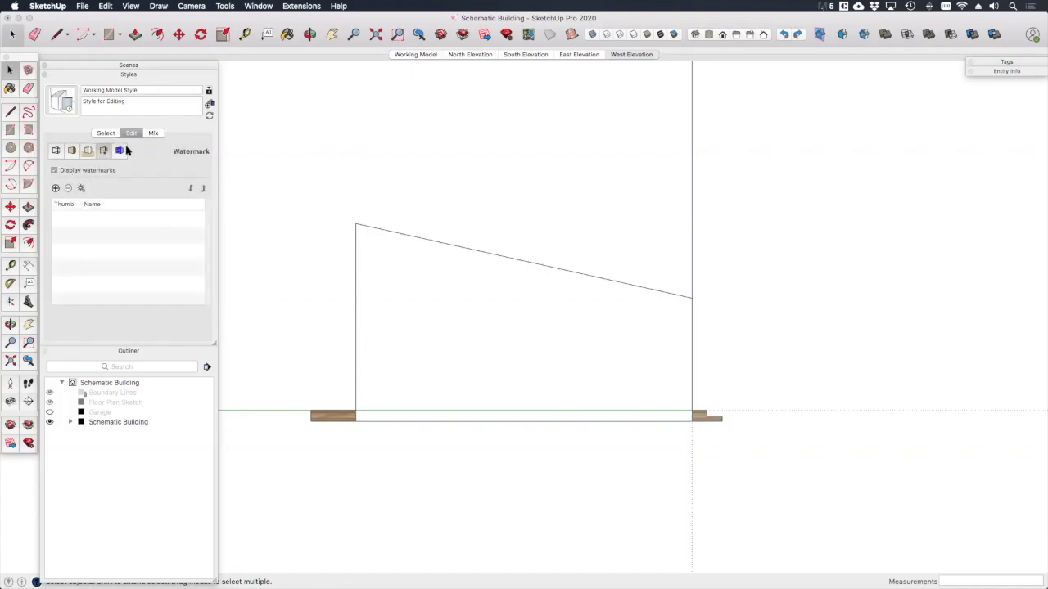
left_click(119, 151)
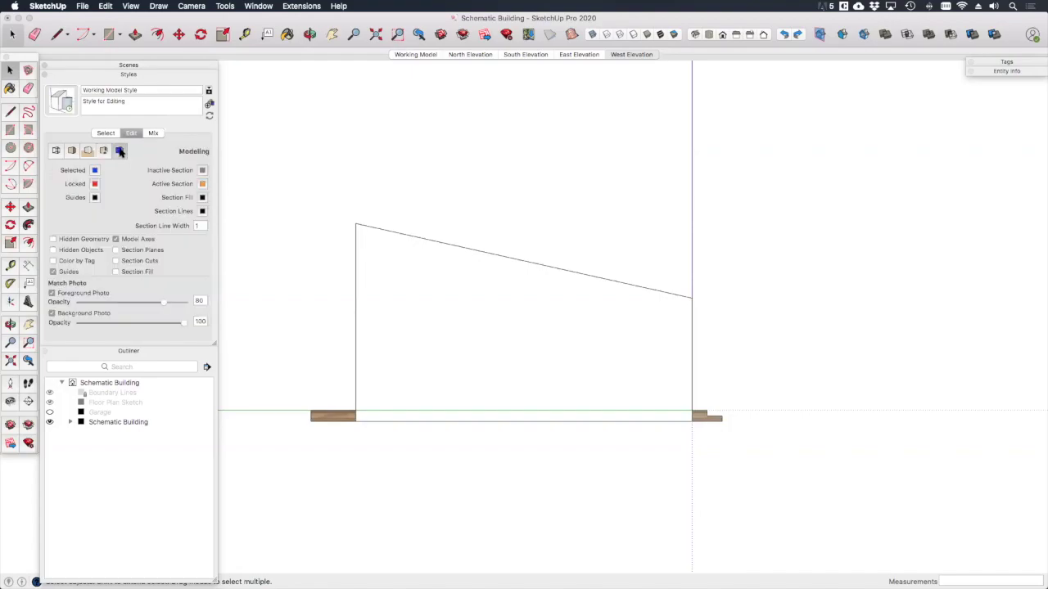
left_click(115, 260)
left_click(106, 133)
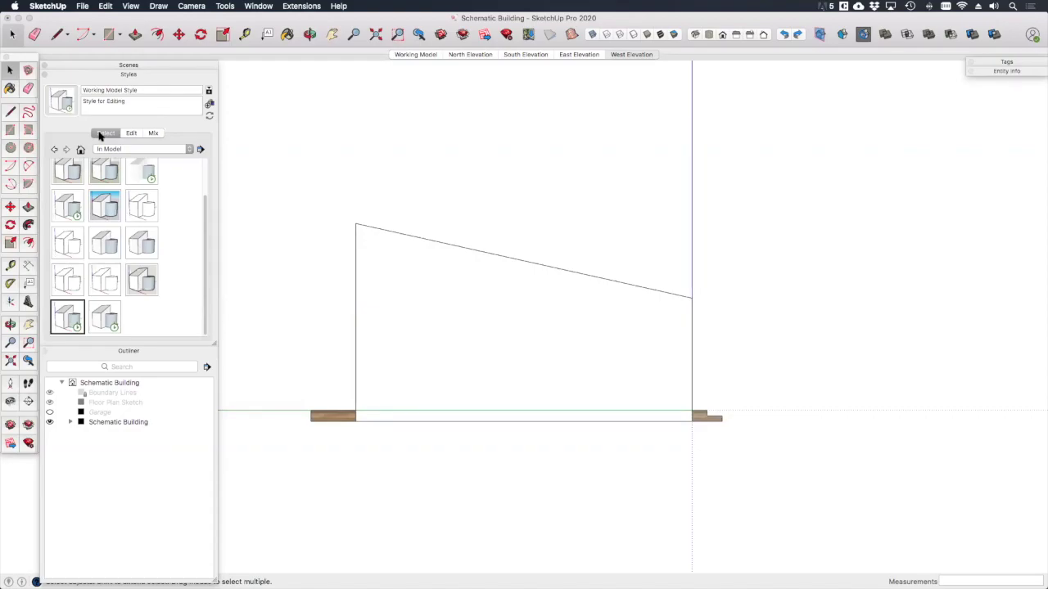
Apply Construction Styles' Raster Style and review its Edge, Face, Background, Watermark and Modeling settings.
left_click(141, 149)
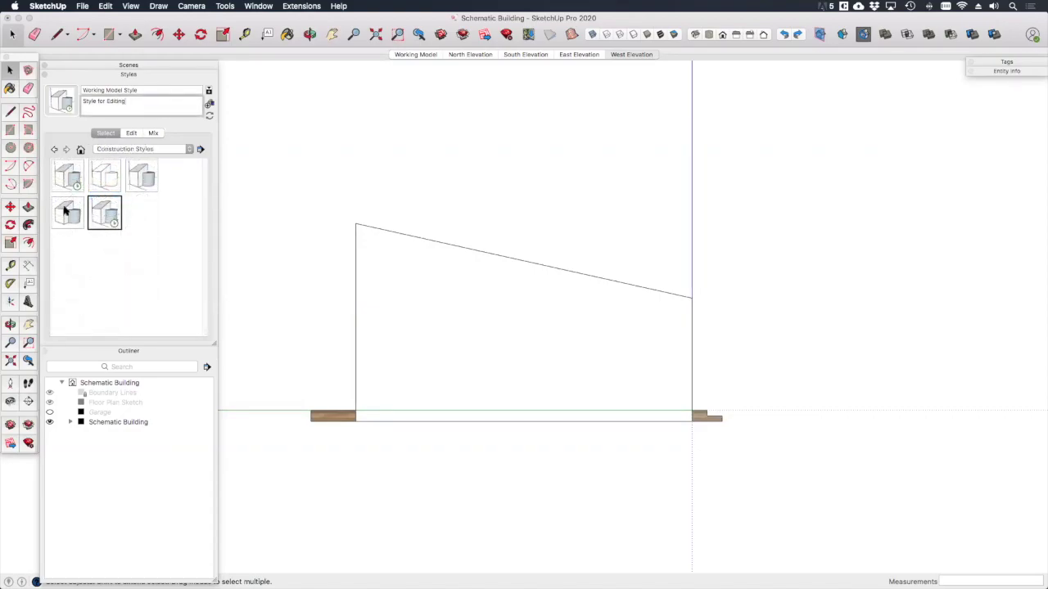
left_click(68, 174)
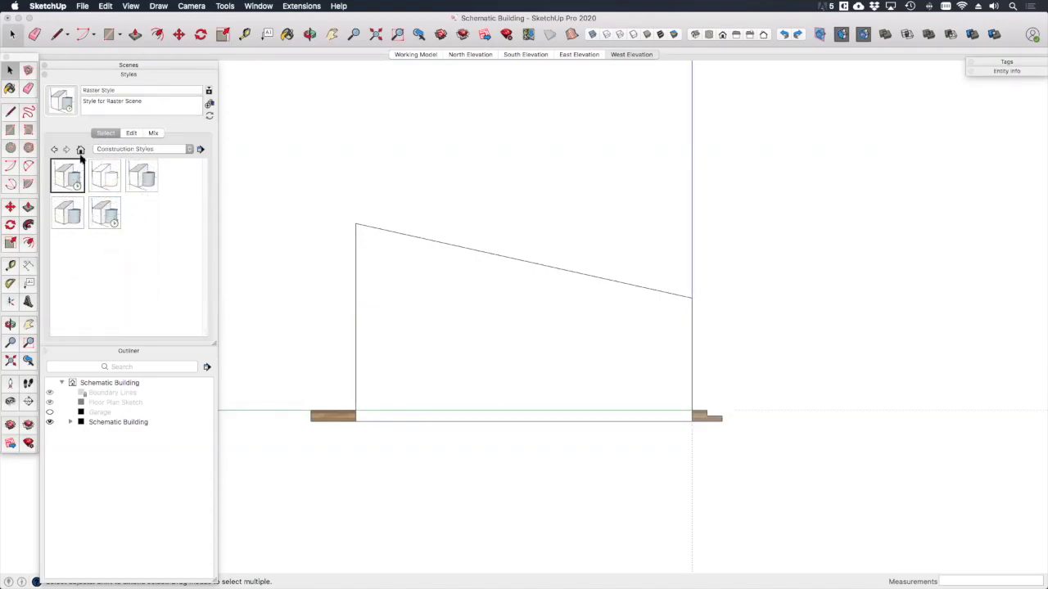
left_click(131, 133)
left_click(56, 151)
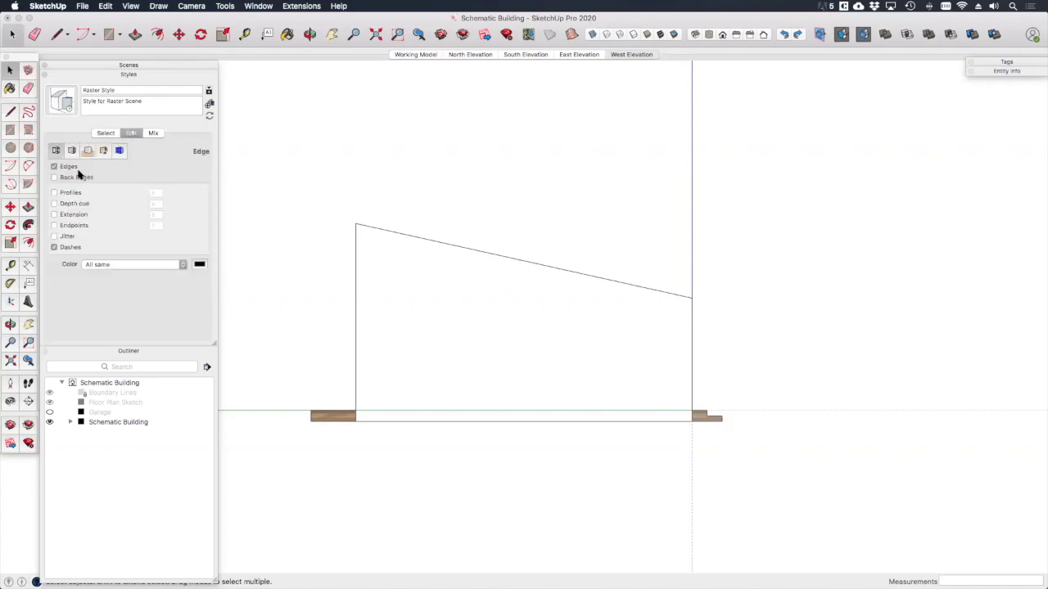
left_click(73, 151)
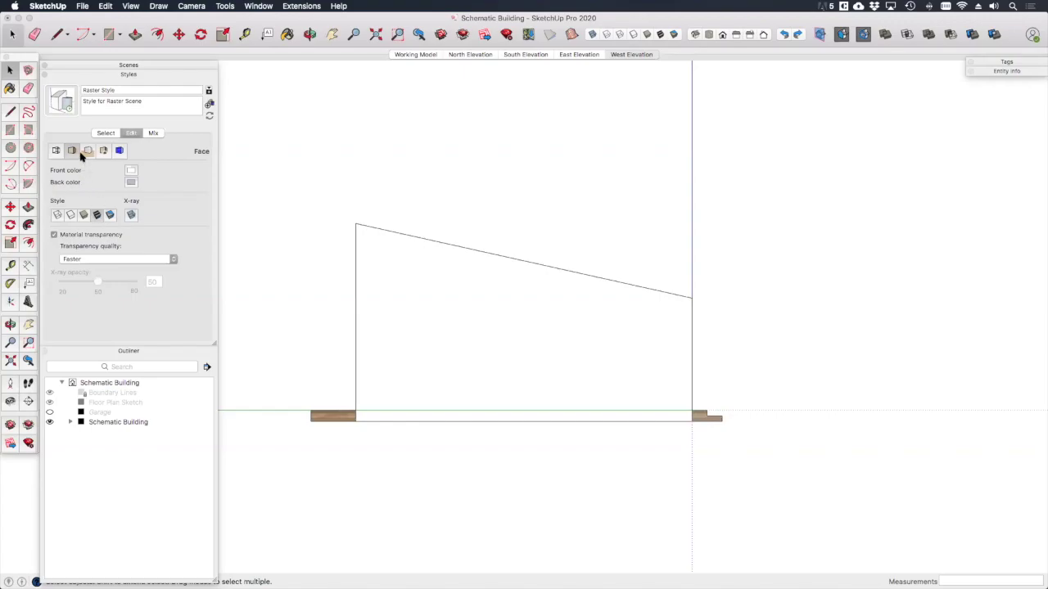
left_click(86, 153)
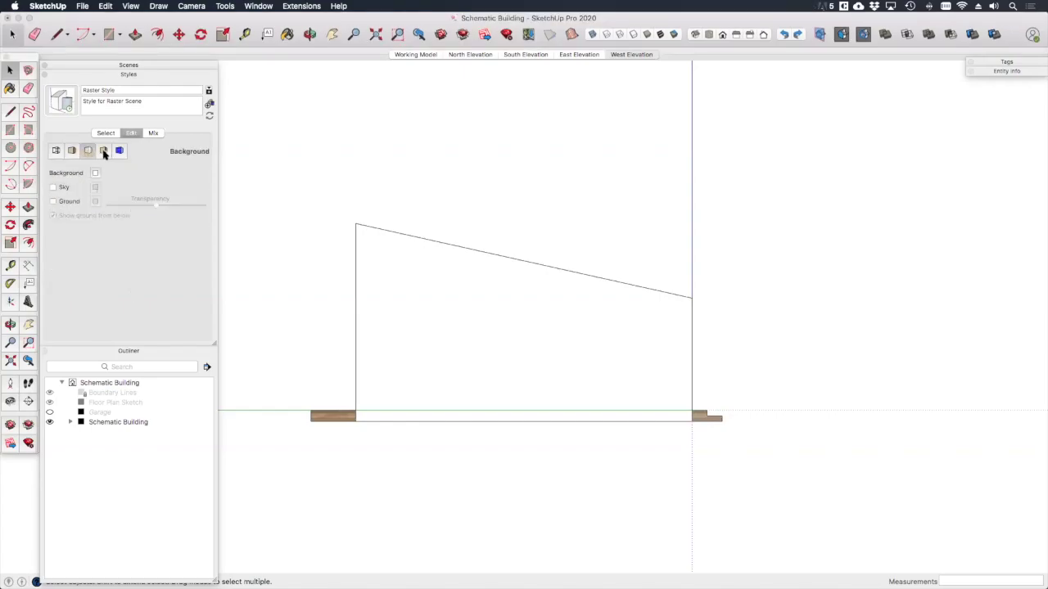
left_click(104, 154)
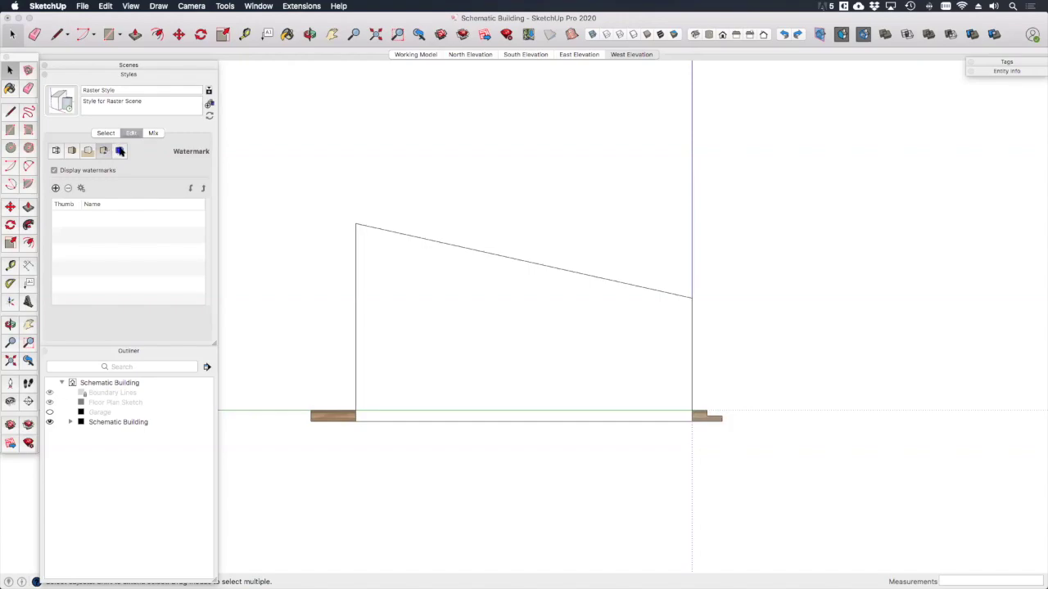
left_click(120, 150)
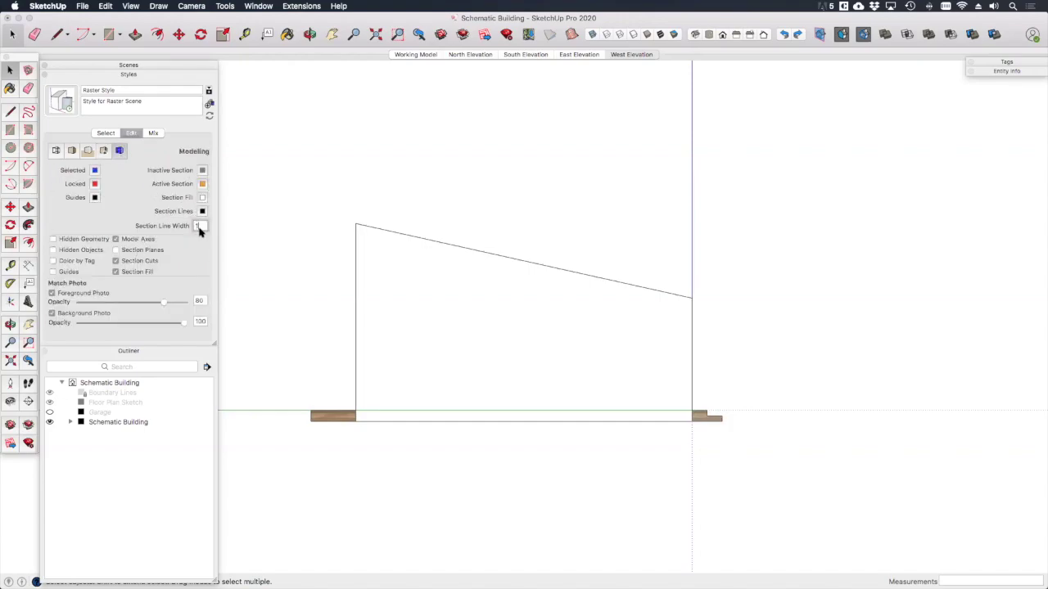
left_click(106, 133)
Apply Vector Style Thick and turn on thick profile edges in its Edge settings.
left_click(115, 180)
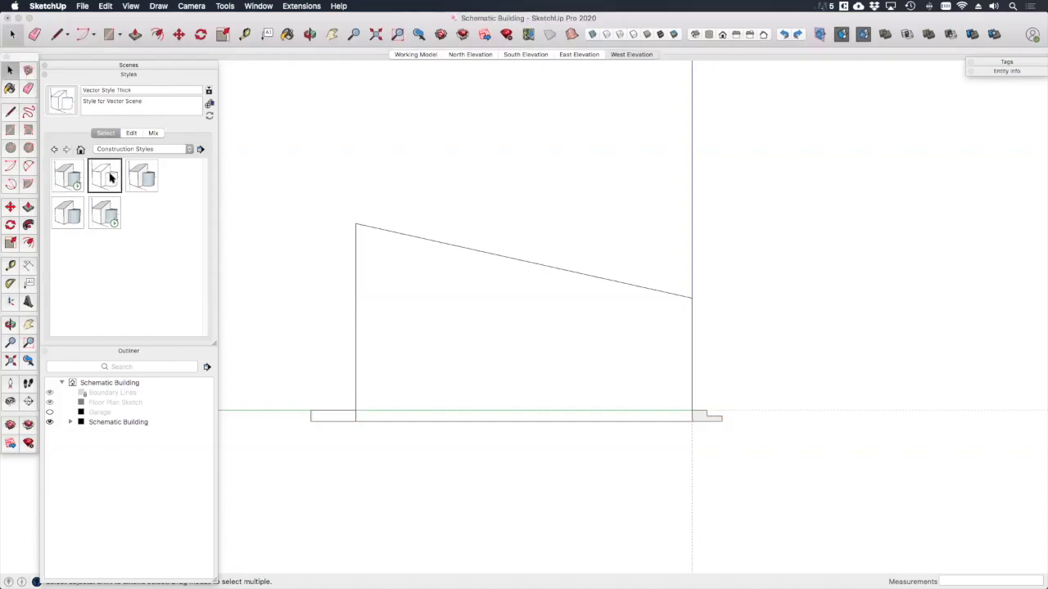
left_click(132, 133)
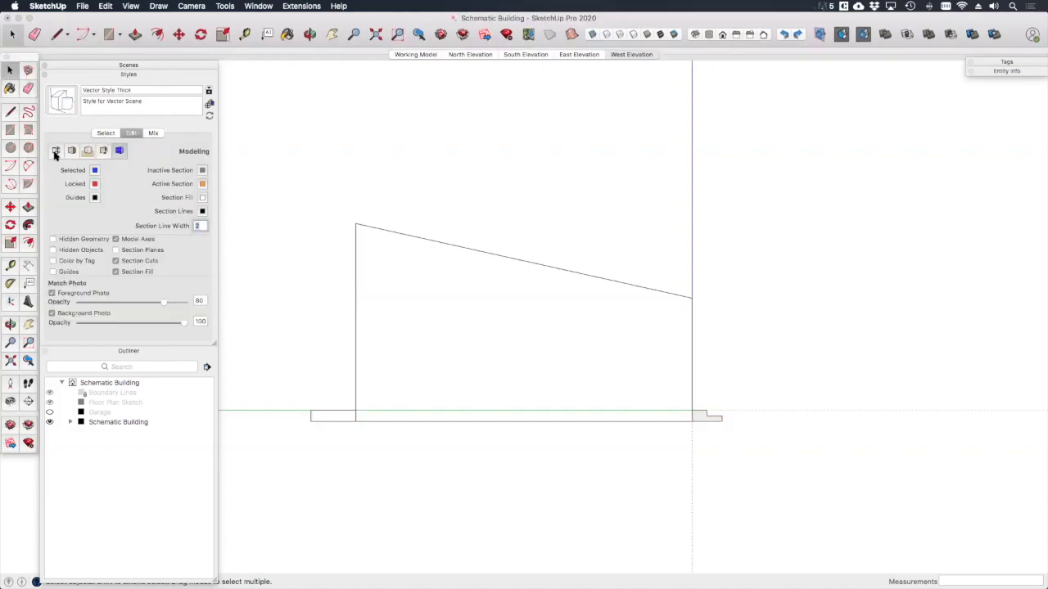
left_click(55, 150)
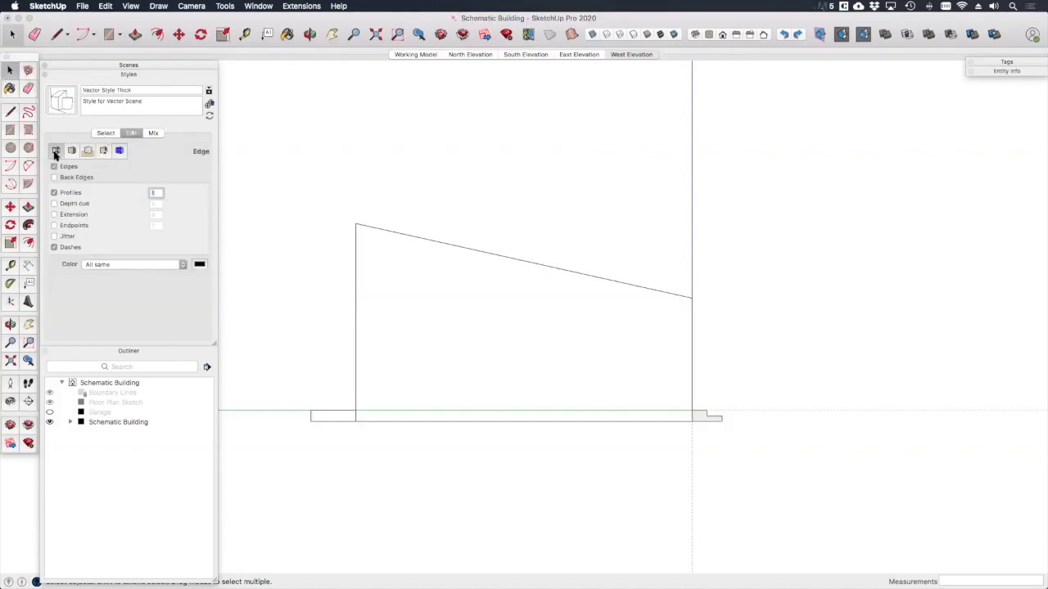
left_click(54, 193)
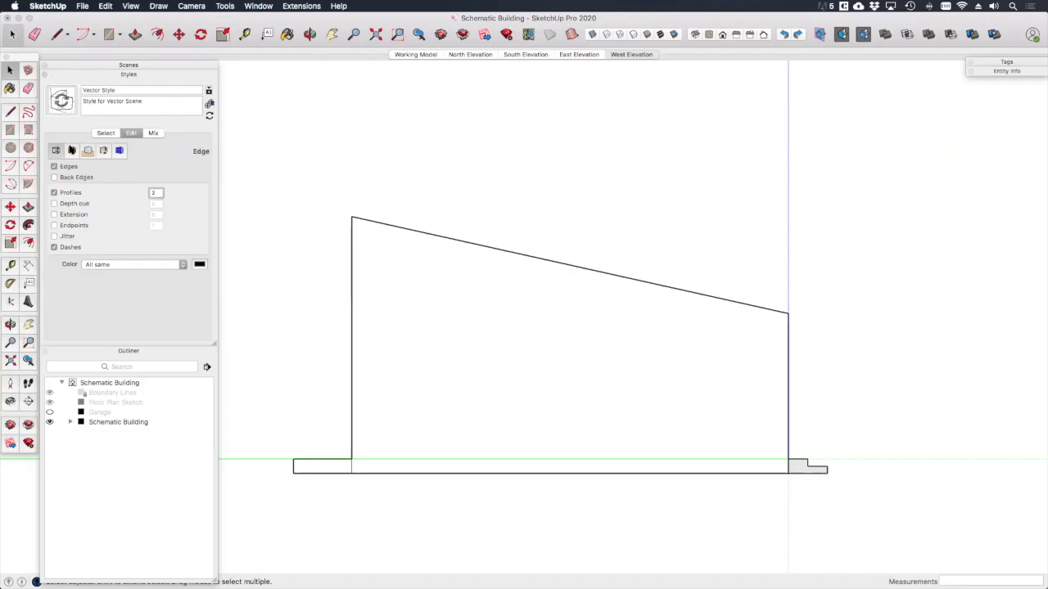
left_click(71, 150)
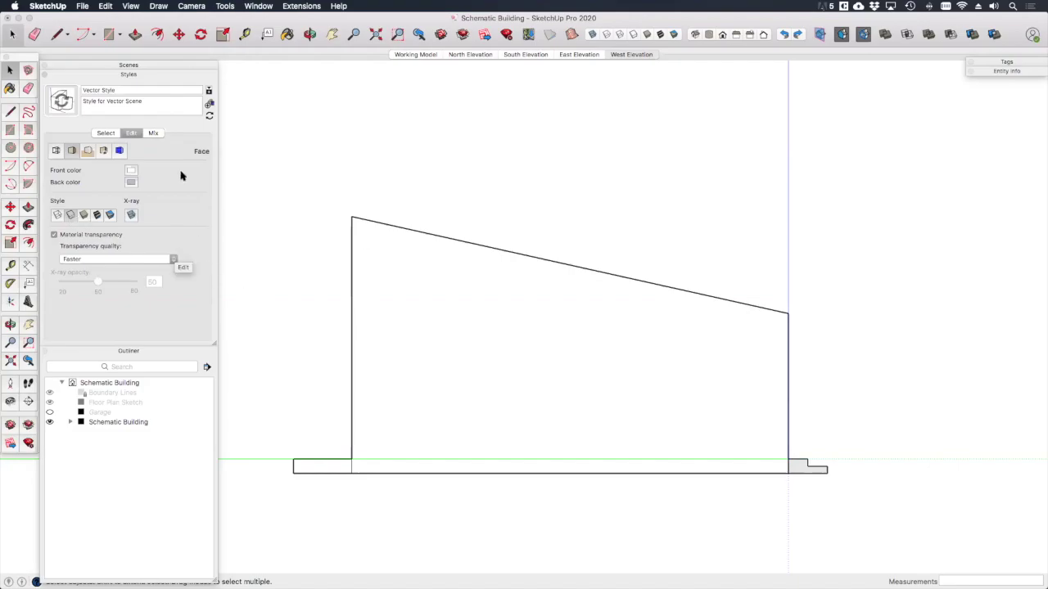
left_click(119, 151)
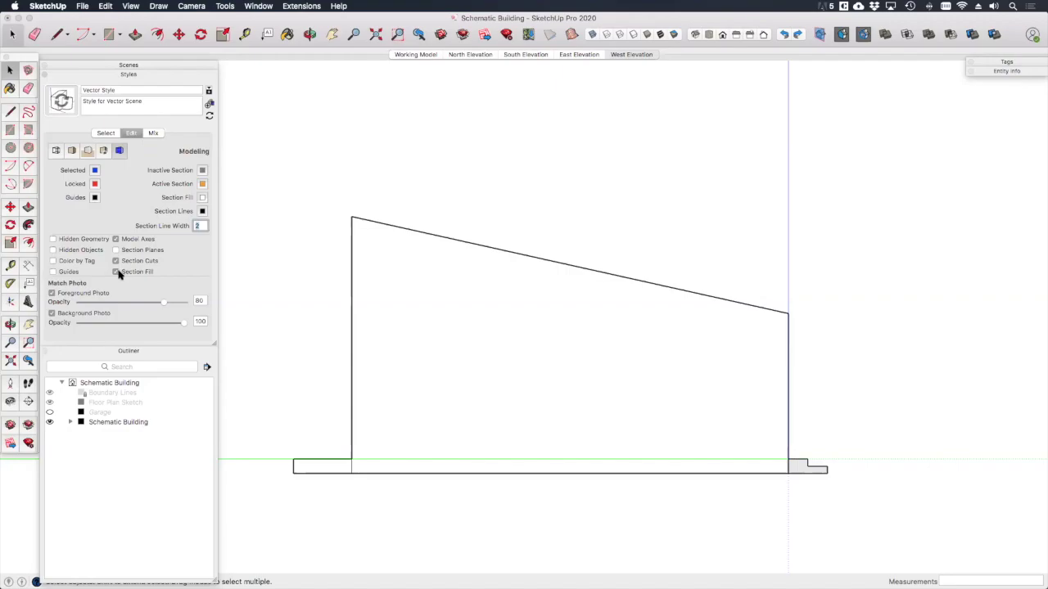
Enable section fill, set its colour to dark grey Iron, and update the style.
left_click(116, 272)
left_click(115, 272)
left_click(115, 272)
left_click(202, 199)
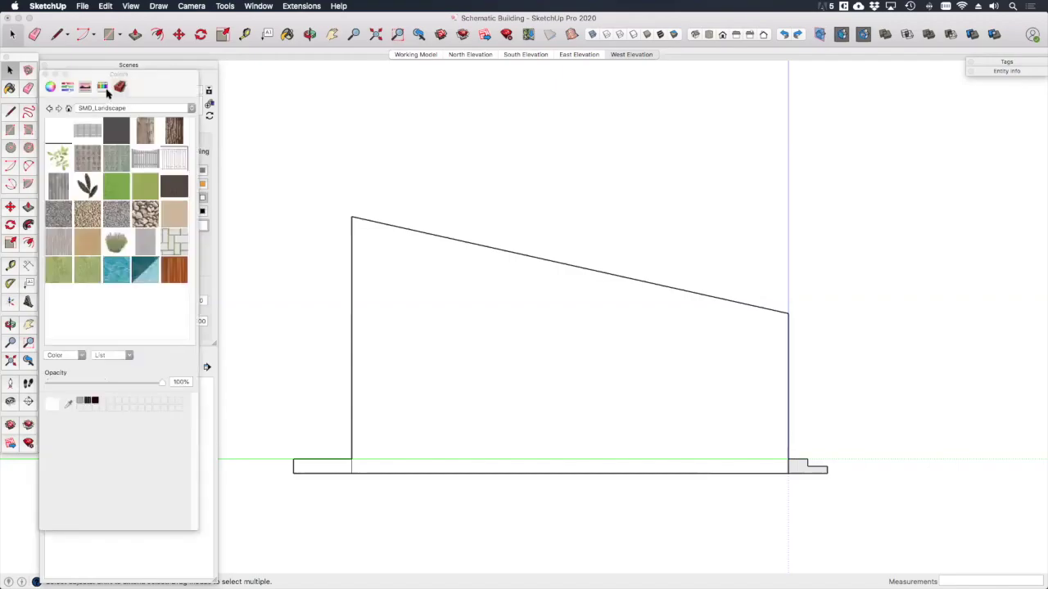
left_click(103, 87)
left_click(86, 135)
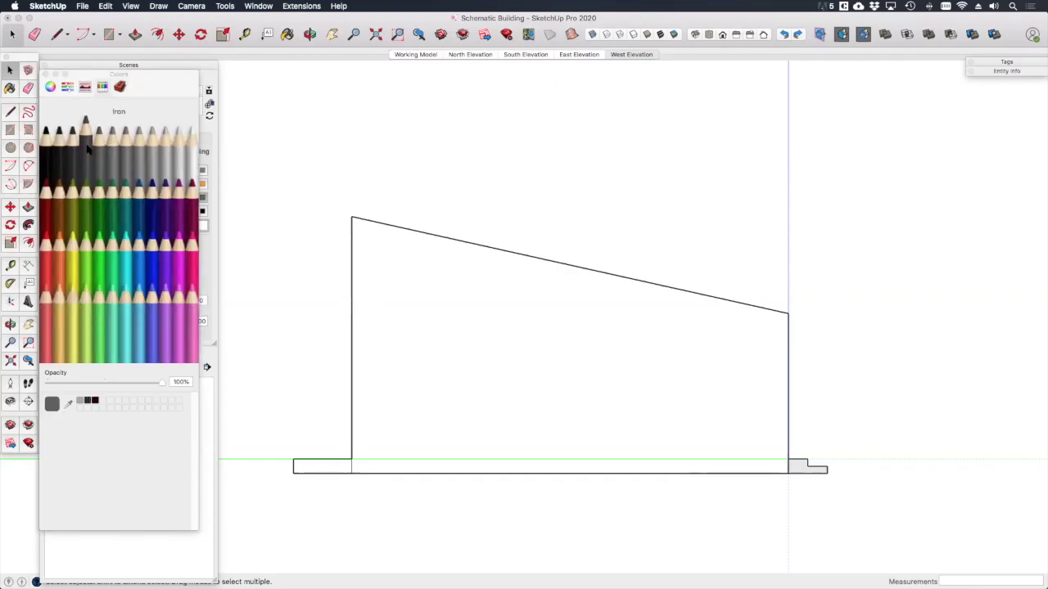
left_click(46, 74)
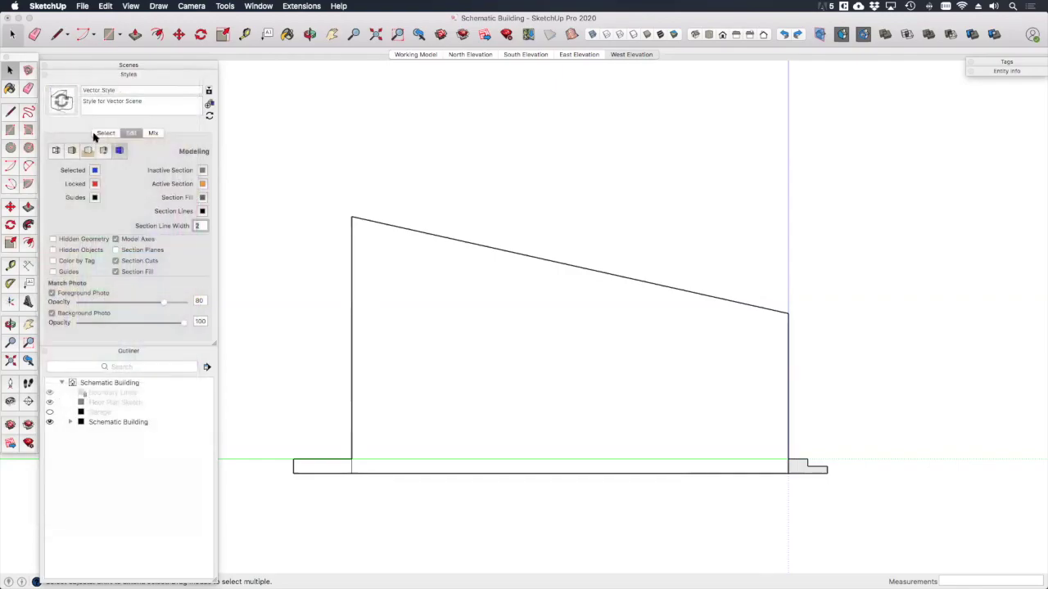
left_click(63, 105)
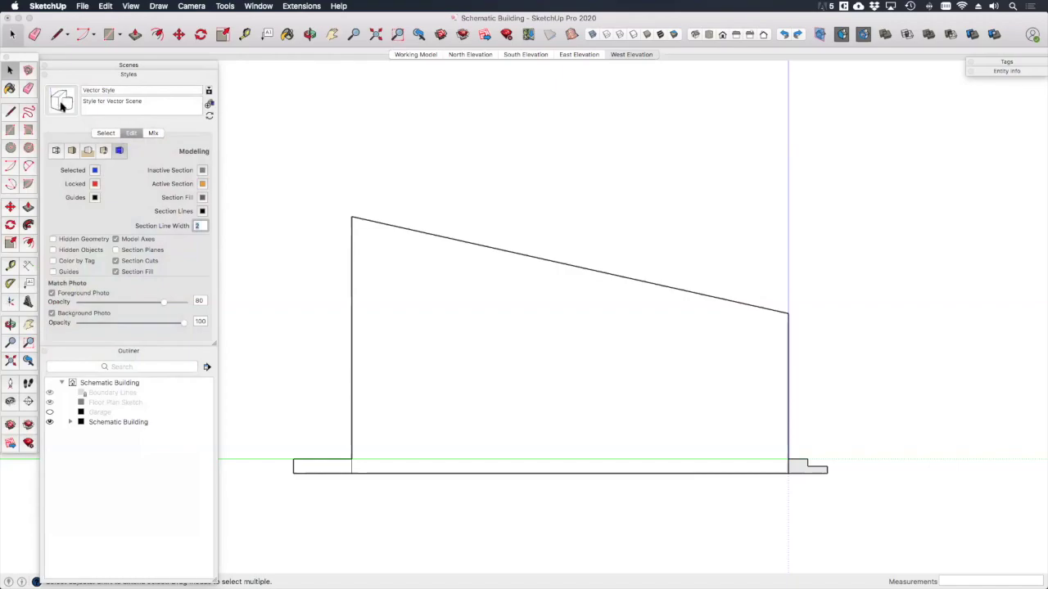
left_click(106, 132)
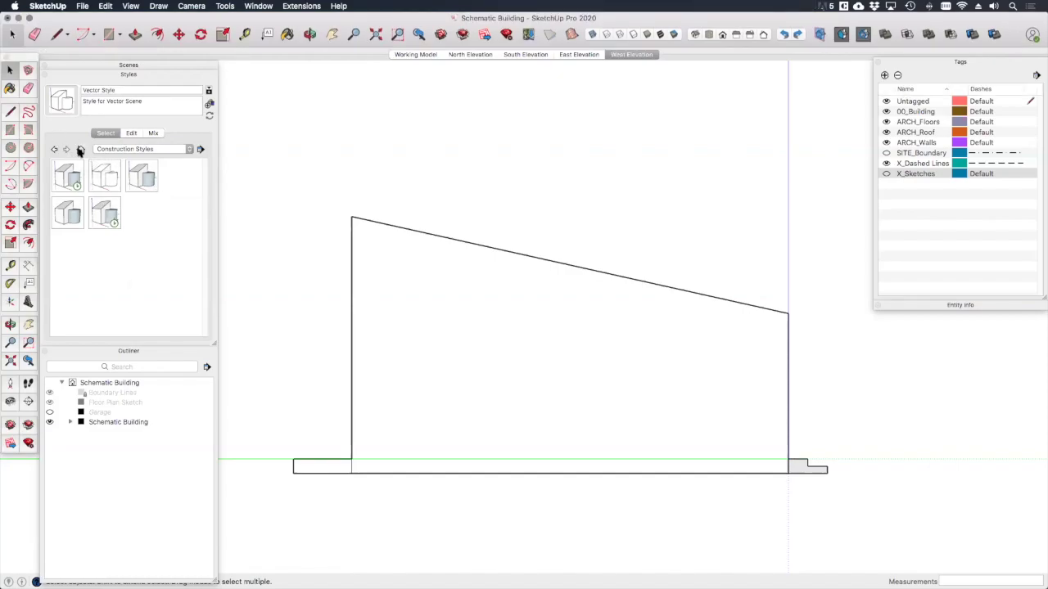
Preview the In Model Raster, Vector and Working Model styles, ending on Raster Style.
left_click(80, 150)
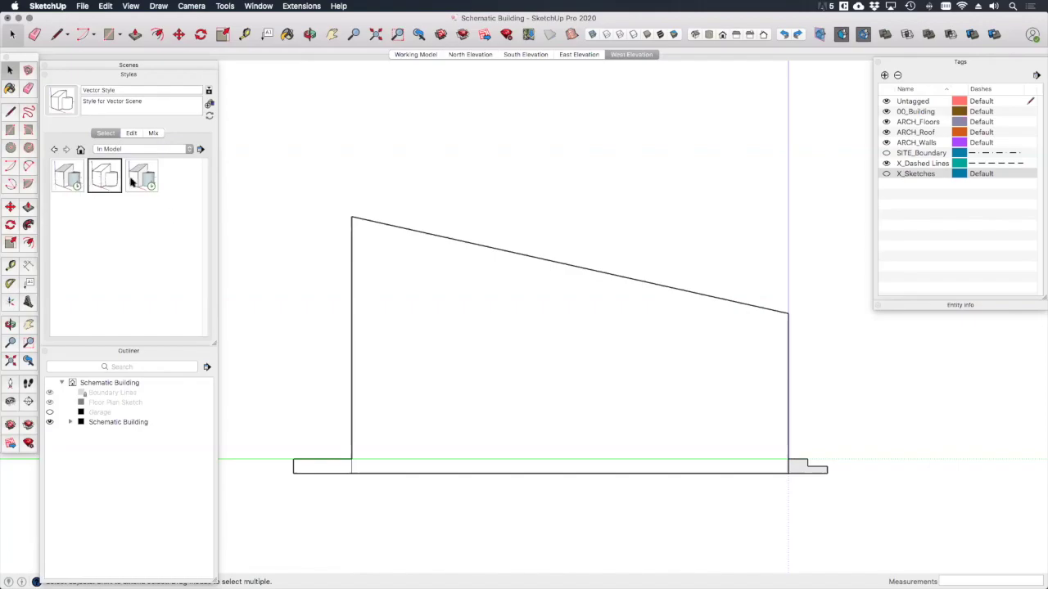
left_click(74, 169)
left_click(101, 179)
left_click(138, 177)
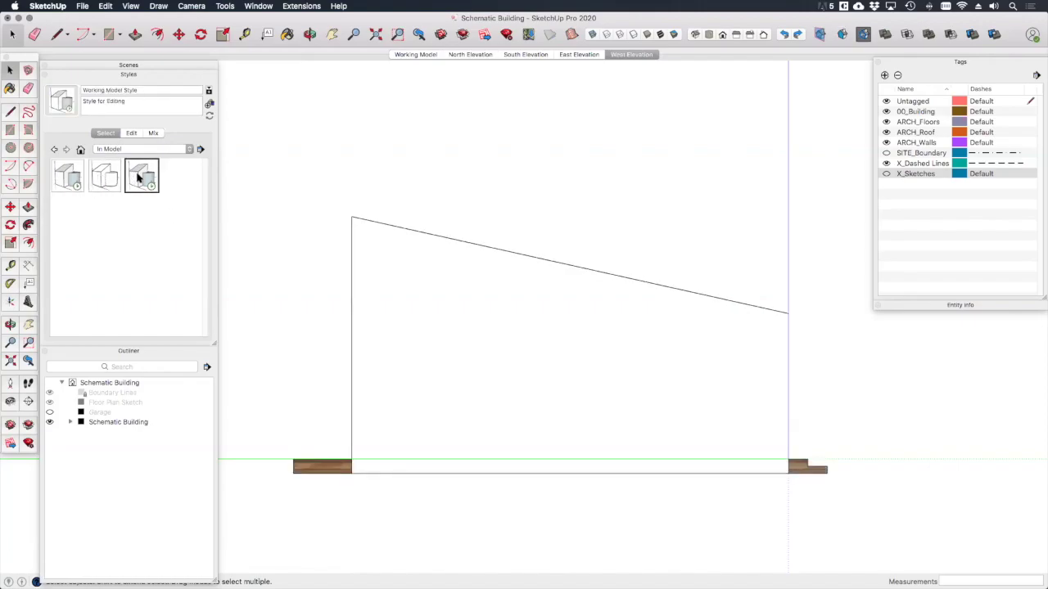
left_click(68, 175)
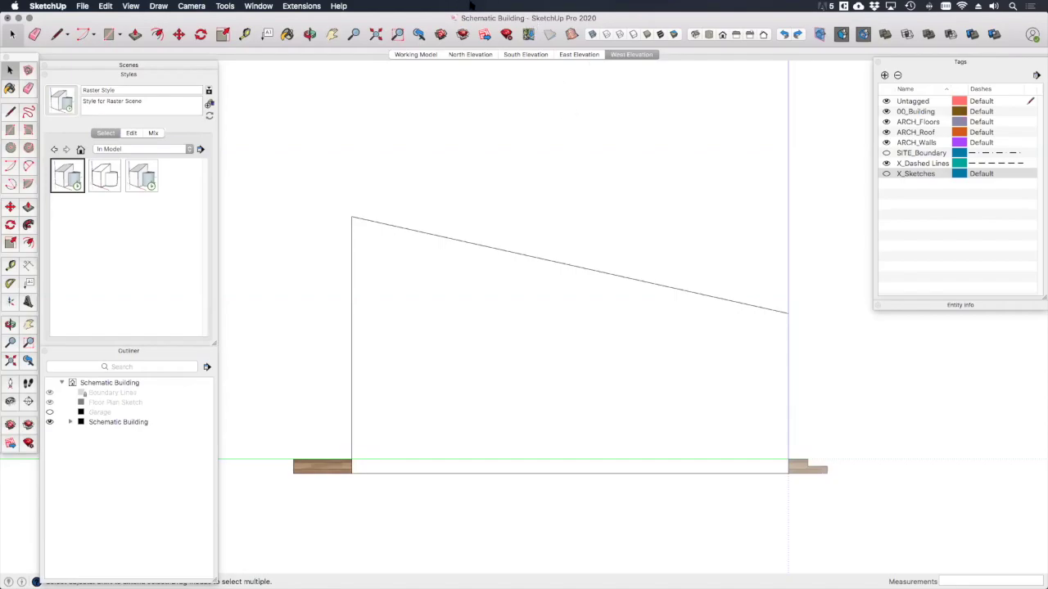
Try the Marker Loose style from Sketchy Edges, then switch back to Raster Style.
left_click(192, 151)
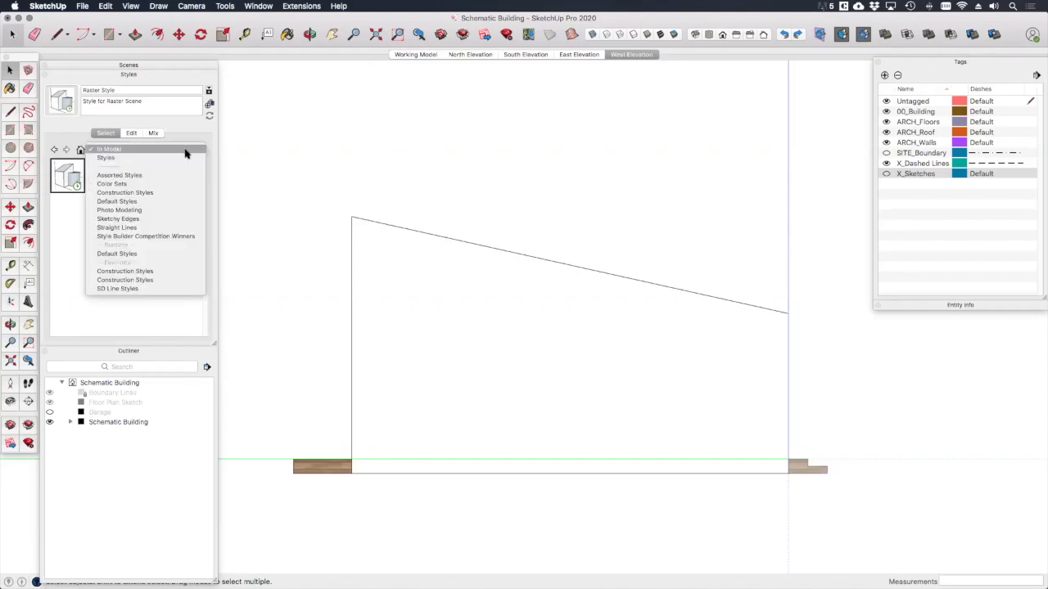
left_click(143, 220)
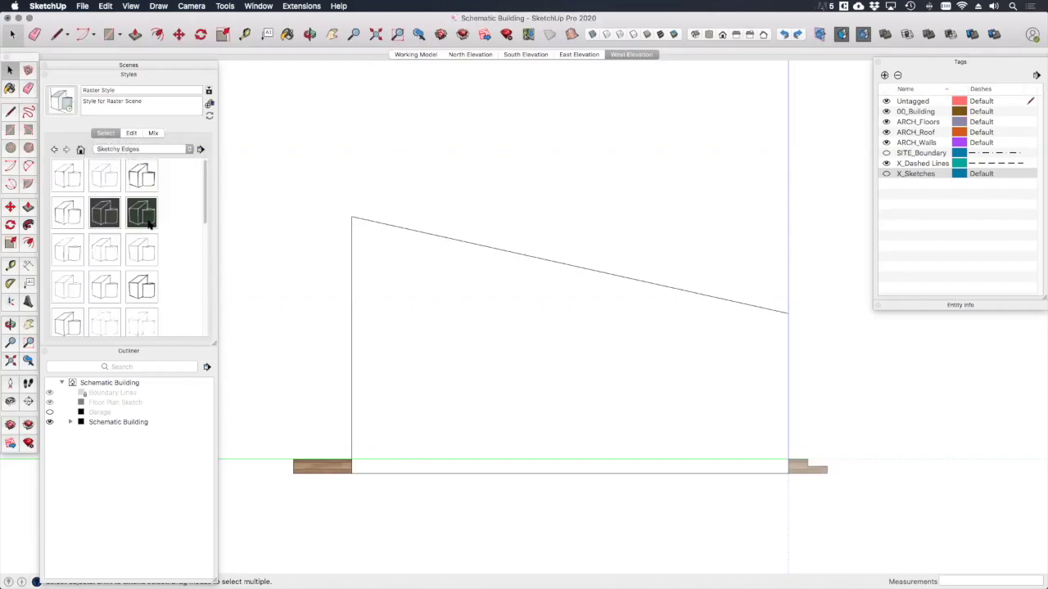
left_click(143, 250)
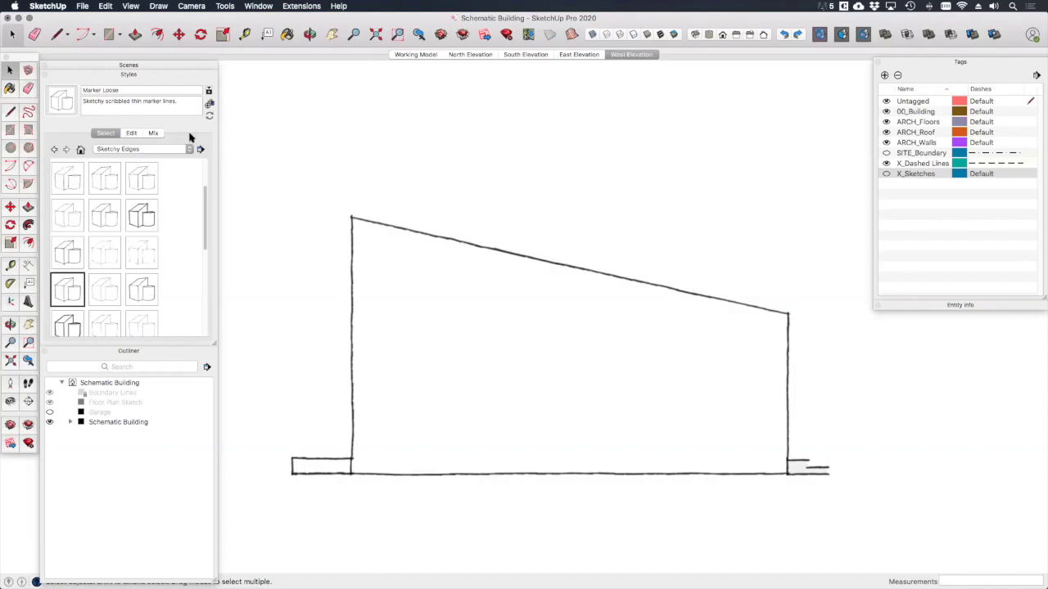
left_click(80, 149)
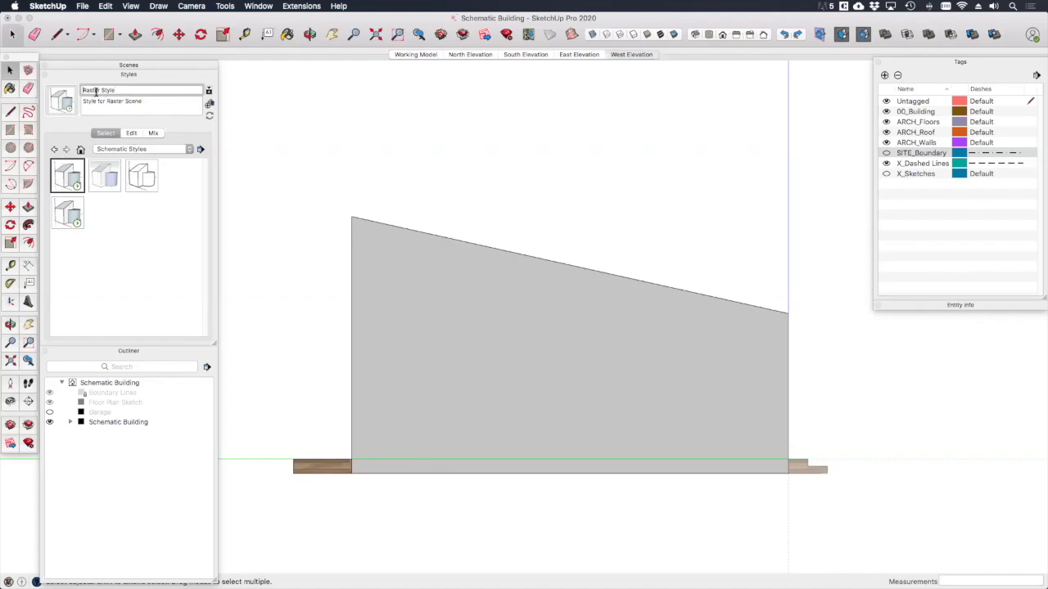
Rename the style to SD Raster Style and bring up the Sketchy Edges collection for mixing.
left_click(83, 90)
type("SD")
left_click(129, 134)
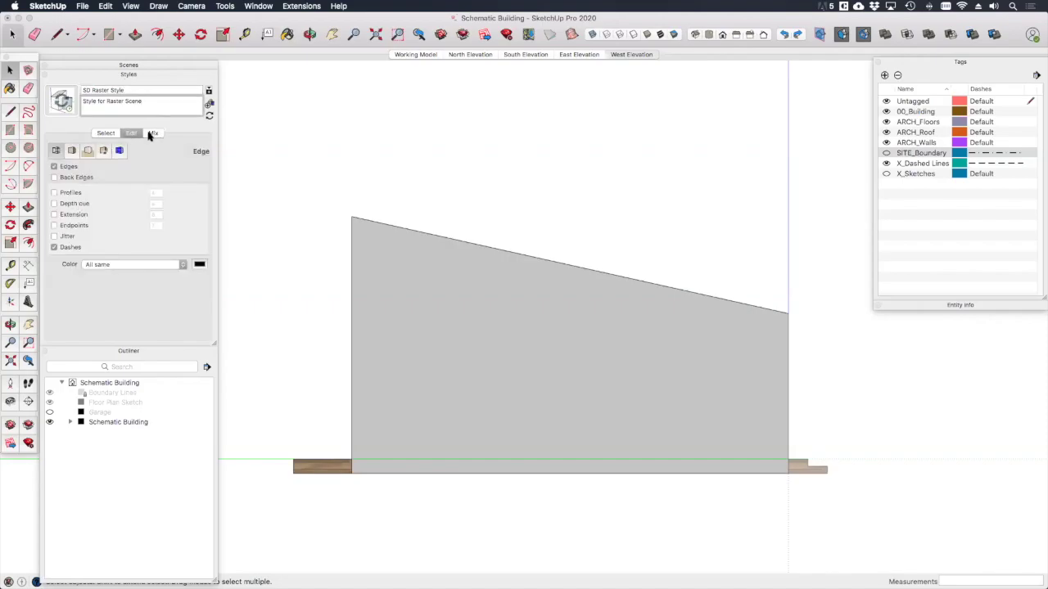
left_click(151, 133)
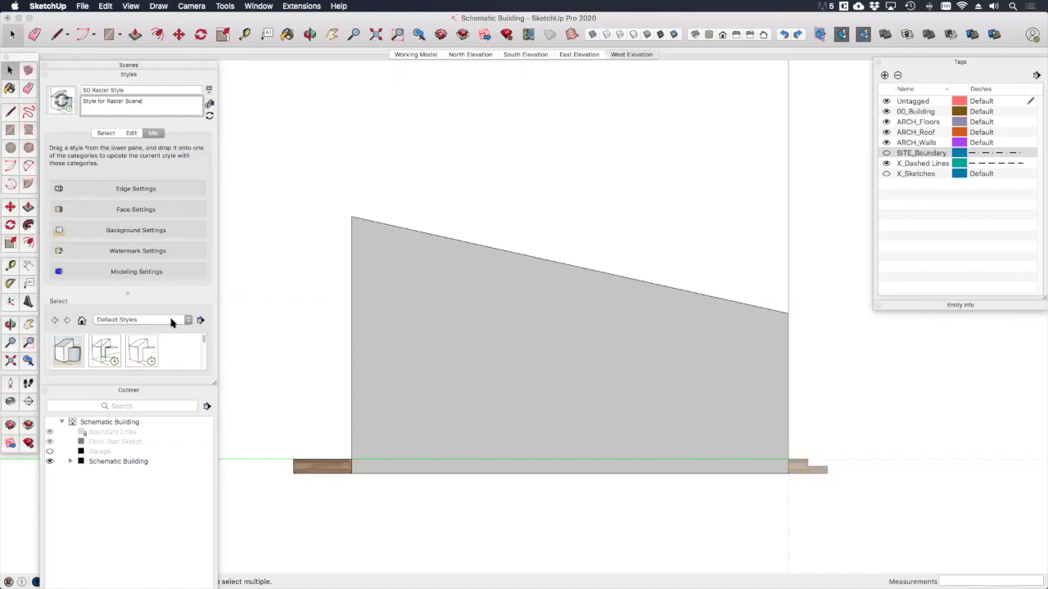
left_click(180, 320)
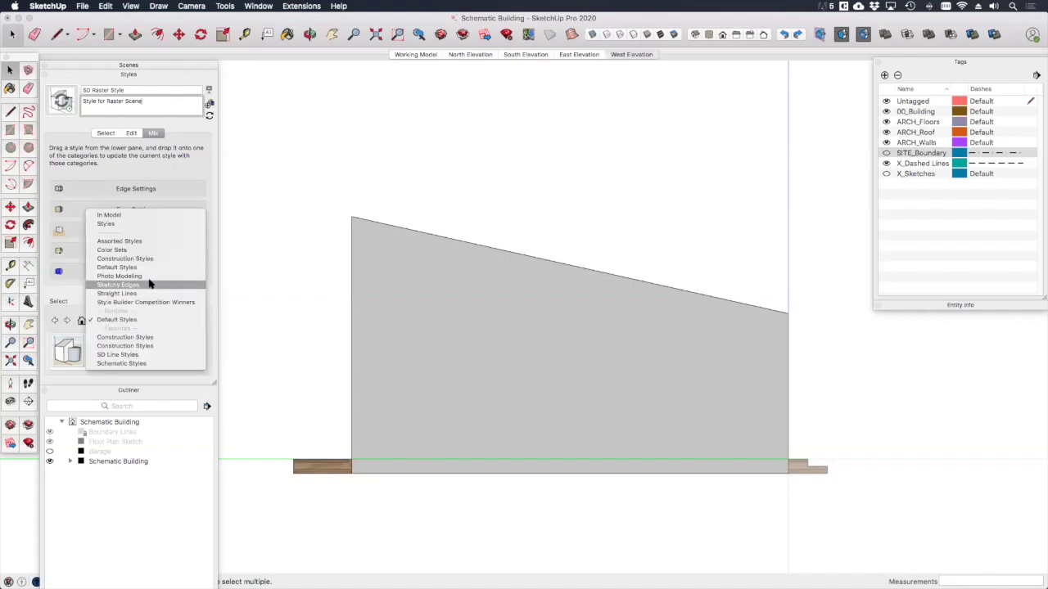
left_click(150, 284)
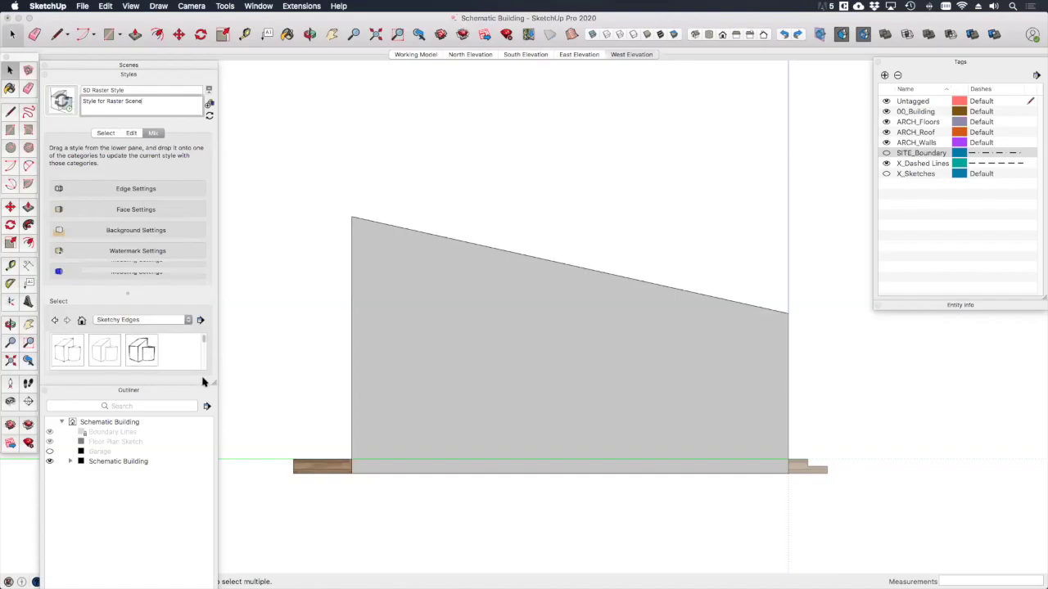
Mix Pen Black sketchy edges into the style, raise their level of detail, and update it.
left_click(214, 385)
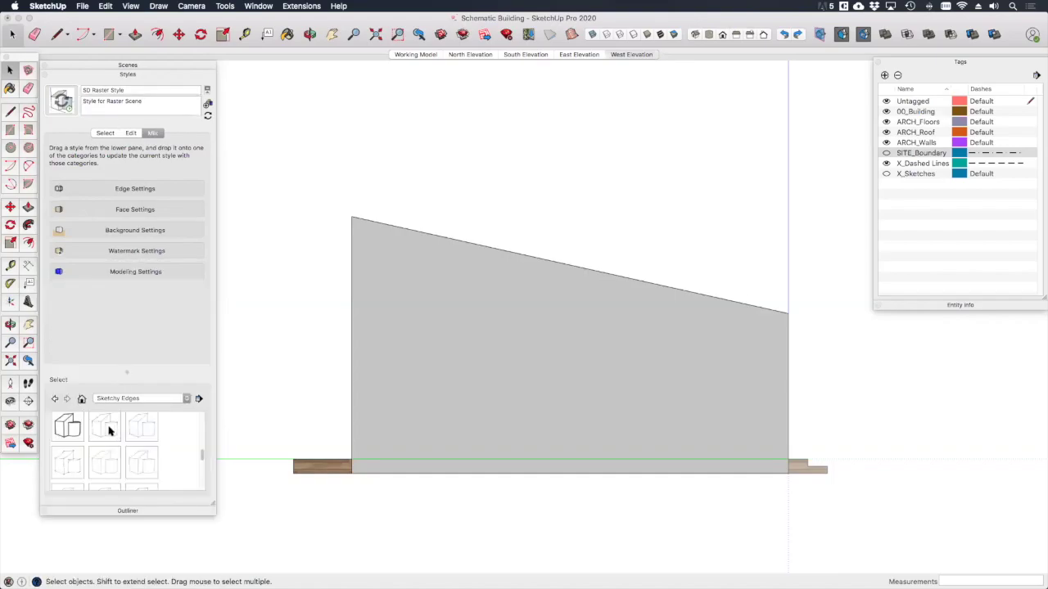
mouse_move(109, 431)
left_mouse_down()
mouse_move(110, 375)
mouse_move(145, 264)
mouse_move(150, 344)
mouse_move(94, 350)
left_mouse_up()
mouse_move(109, 434)
left_mouse_down()
mouse_move(123, 266)
mouse_move(149, 191)
left_mouse_up()
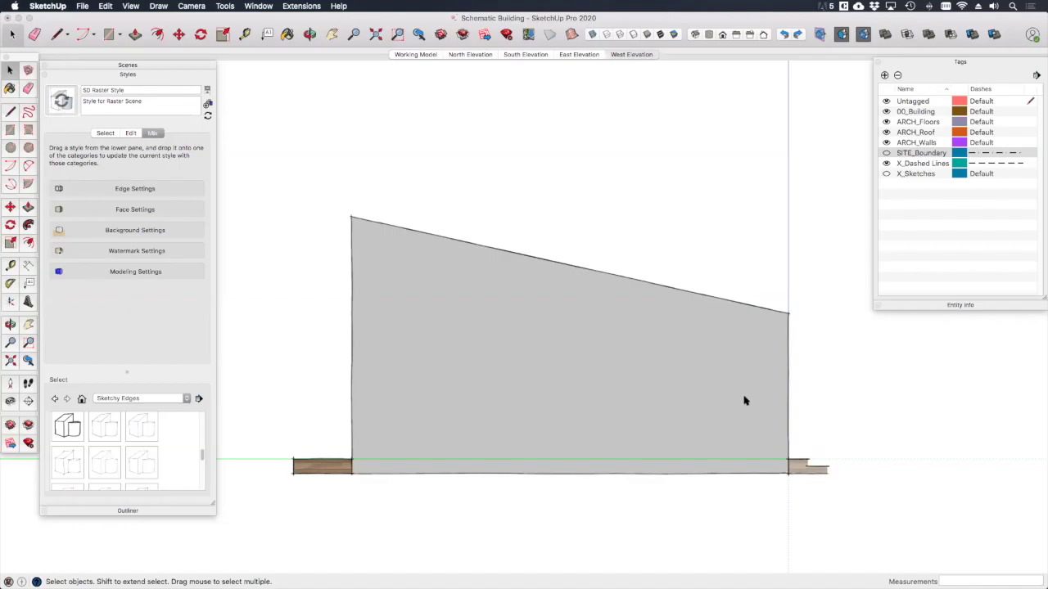
left_click(130, 133)
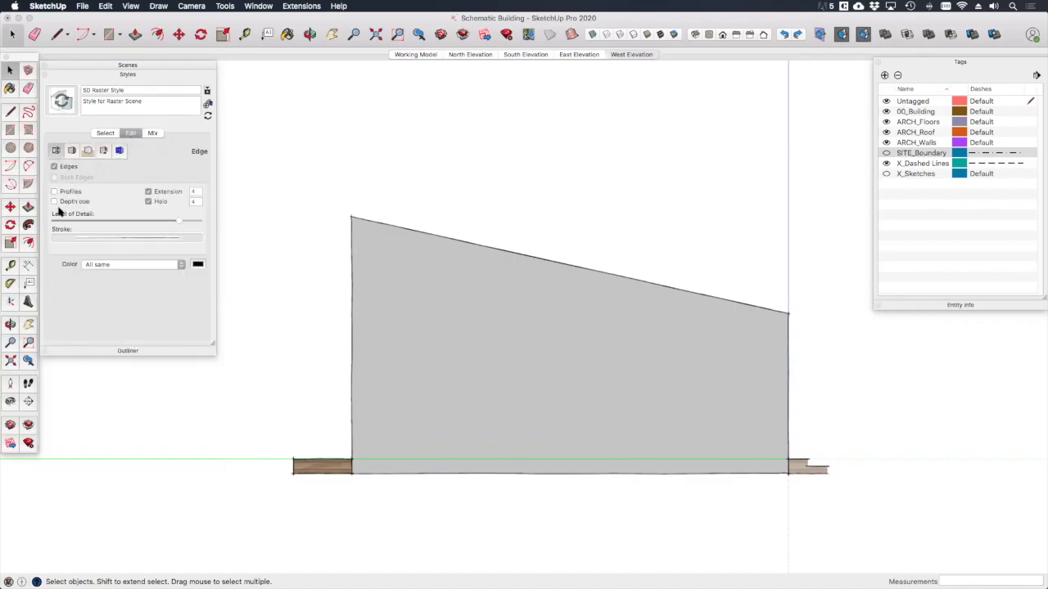
left_click_drag(177, 223, 188, 224)
left_click(59, 104)
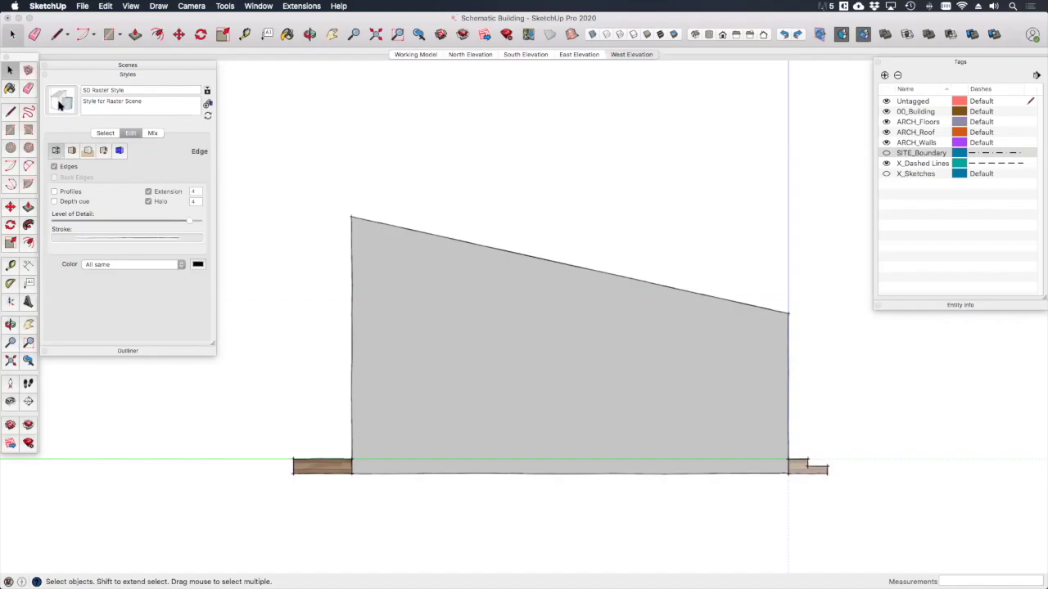
left_click(580, 54)
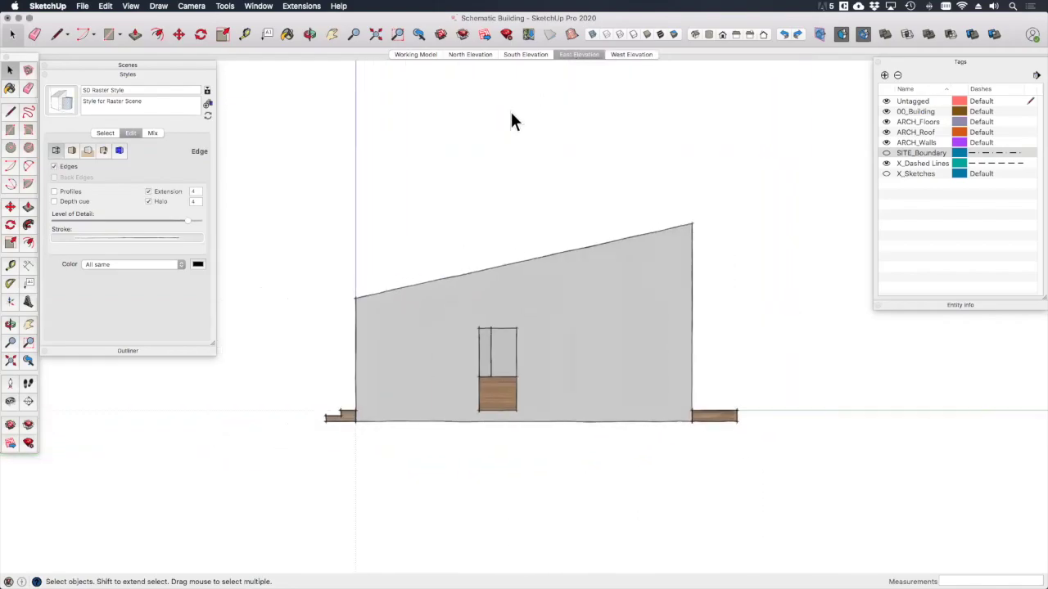
Review South and North Elevations, hiding the X_Dashed Lines tag and saving it to North Elevation.
left_click(528, 55)
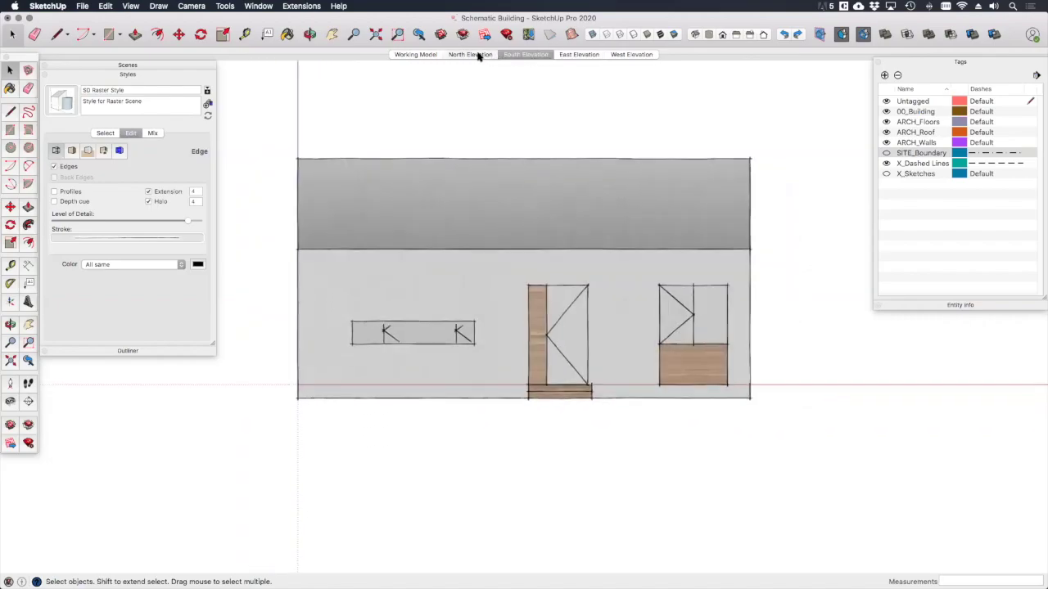
left_click(479, 55)
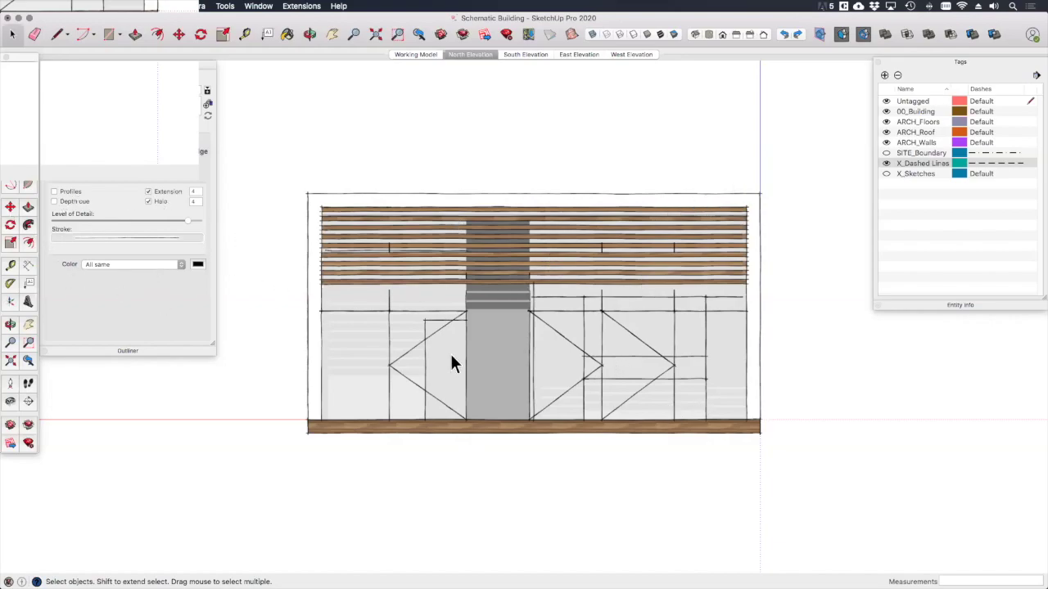
left_click(885, 164)
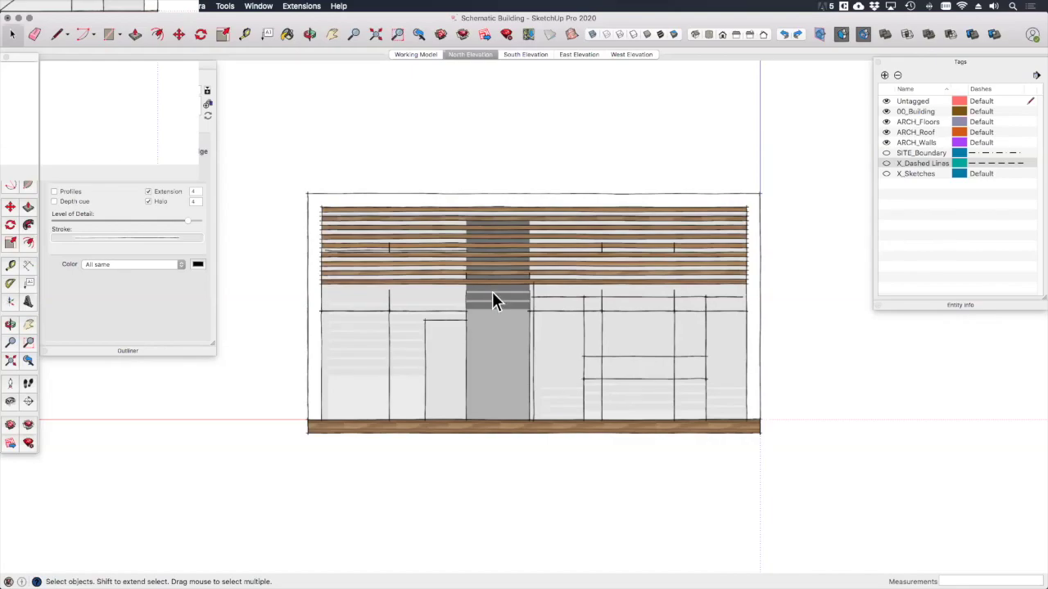
right_click(478, 51)
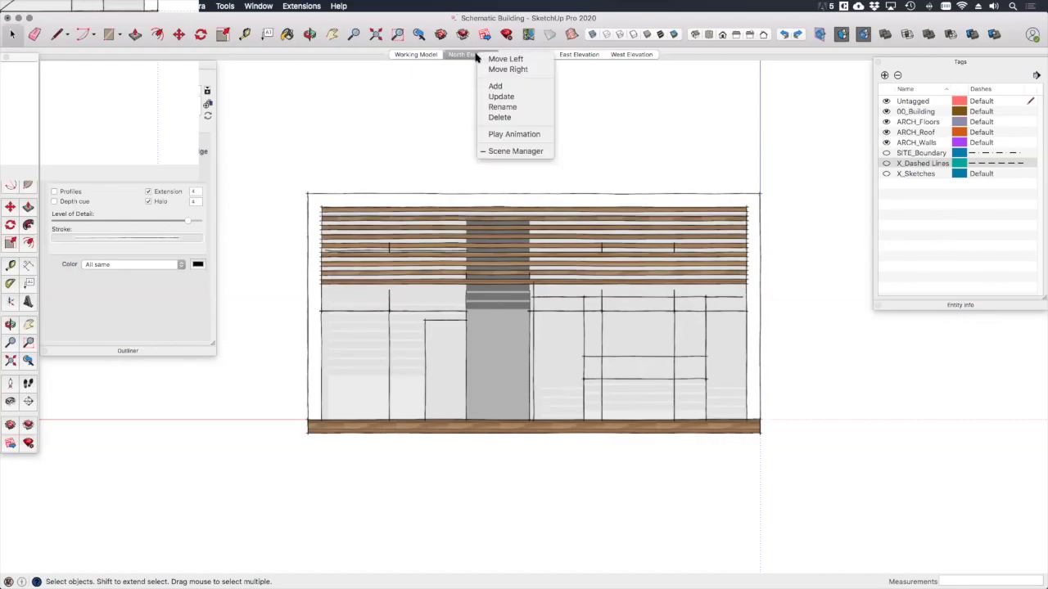
left_click(509, 96)
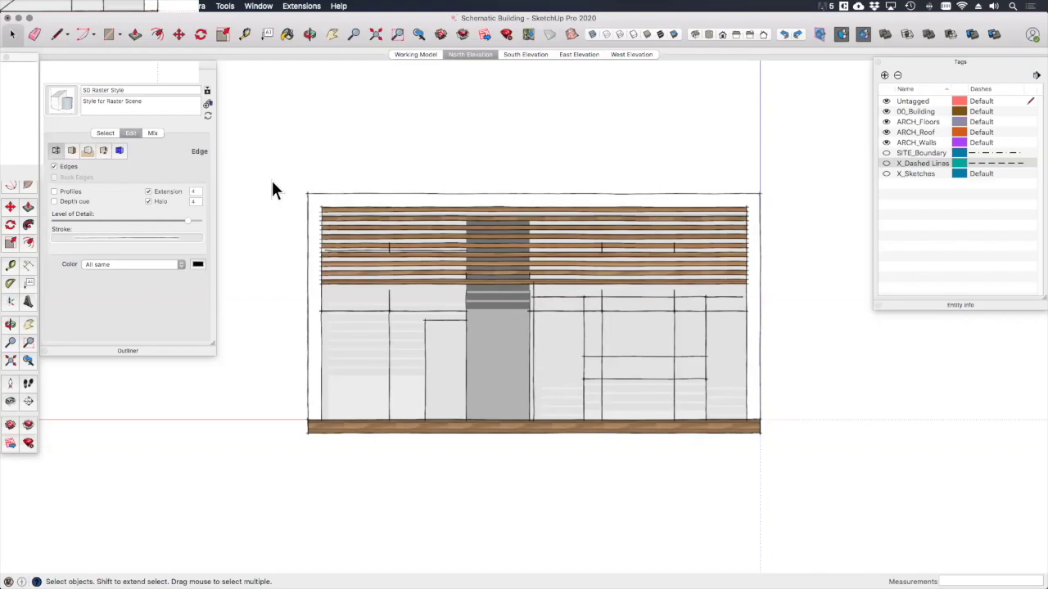
left_click(415, 54)
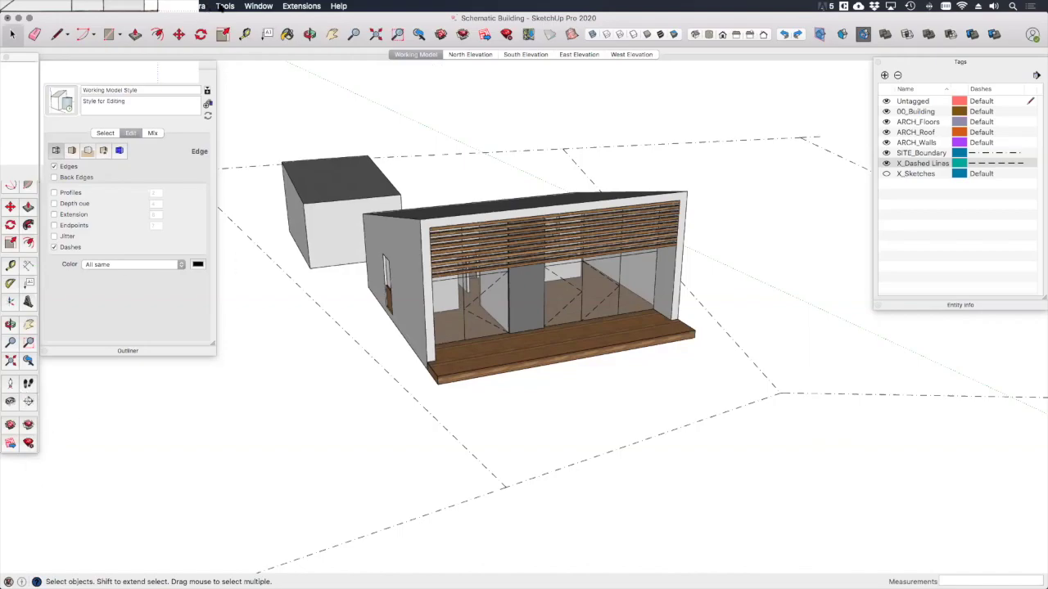
Place a horizontal section plane on the wall named 'Schematic Plan' with symbol SDP.
left_click(224, 6)
left_click(263, 235)
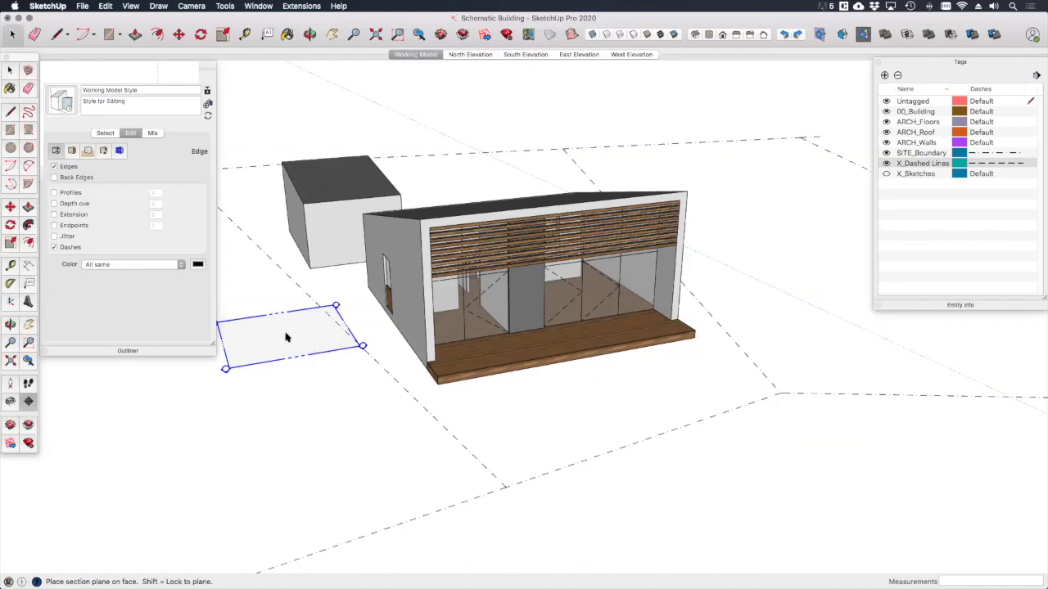
left_click(420, 265)
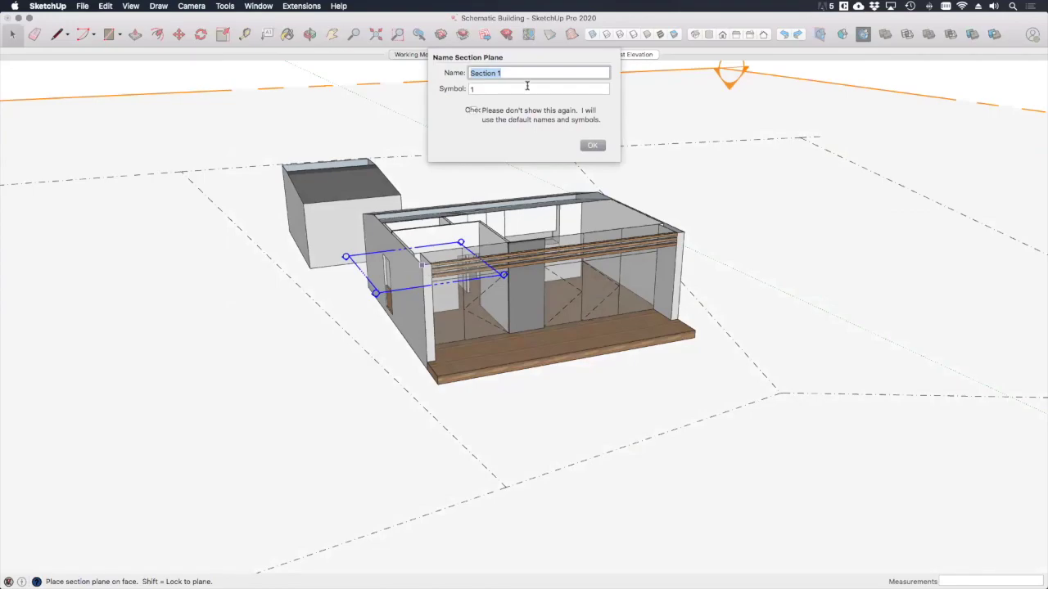
type("Schematic Plan")
left_click(519, 89)
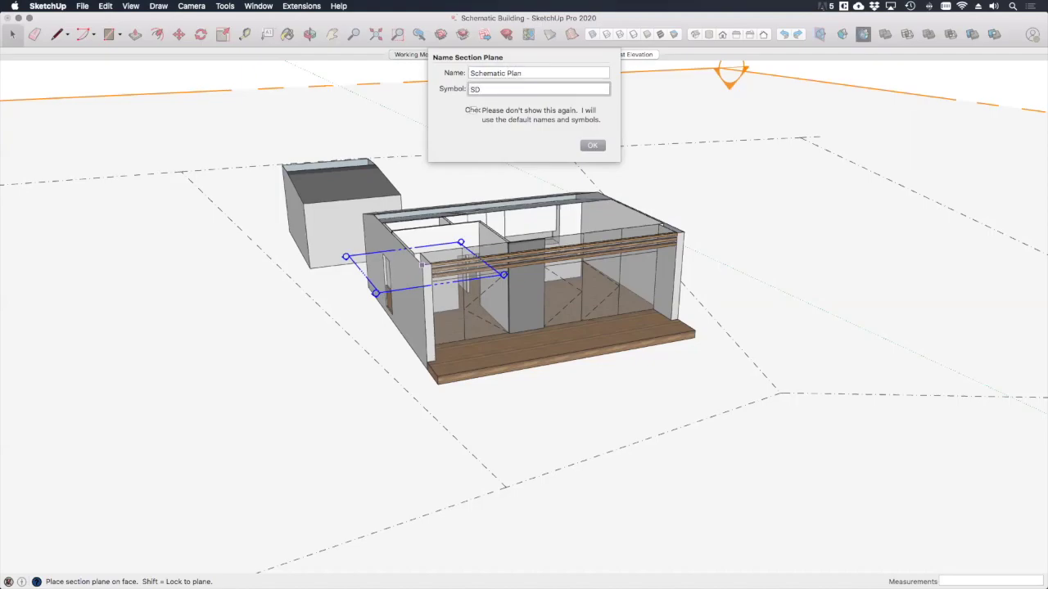
left_click(594, 146)
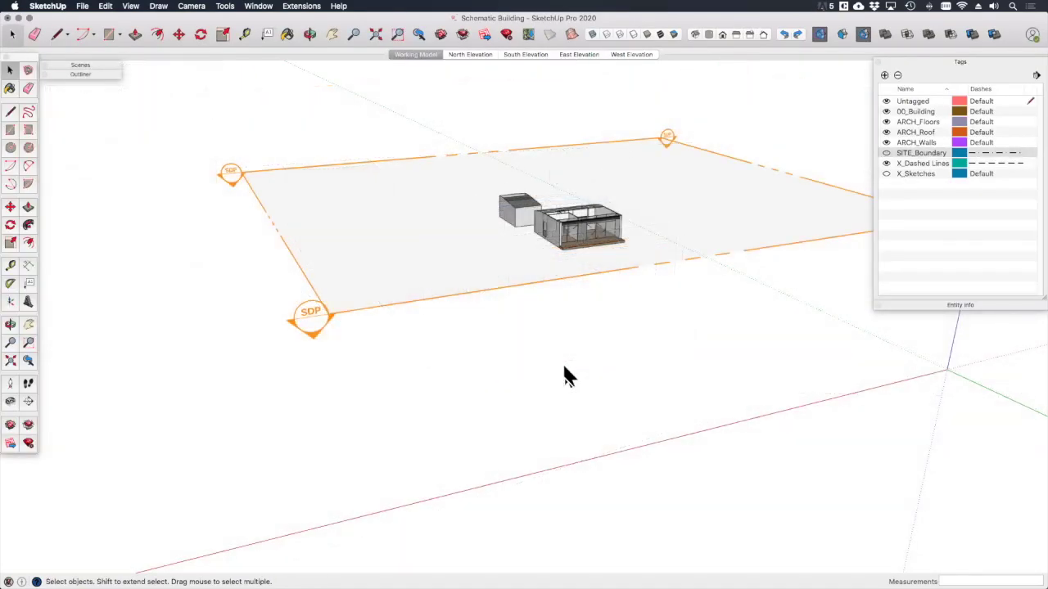
Align the view to the Schematic Plan section plane and zoom to frame the floor plan.
left_click(549, 280)
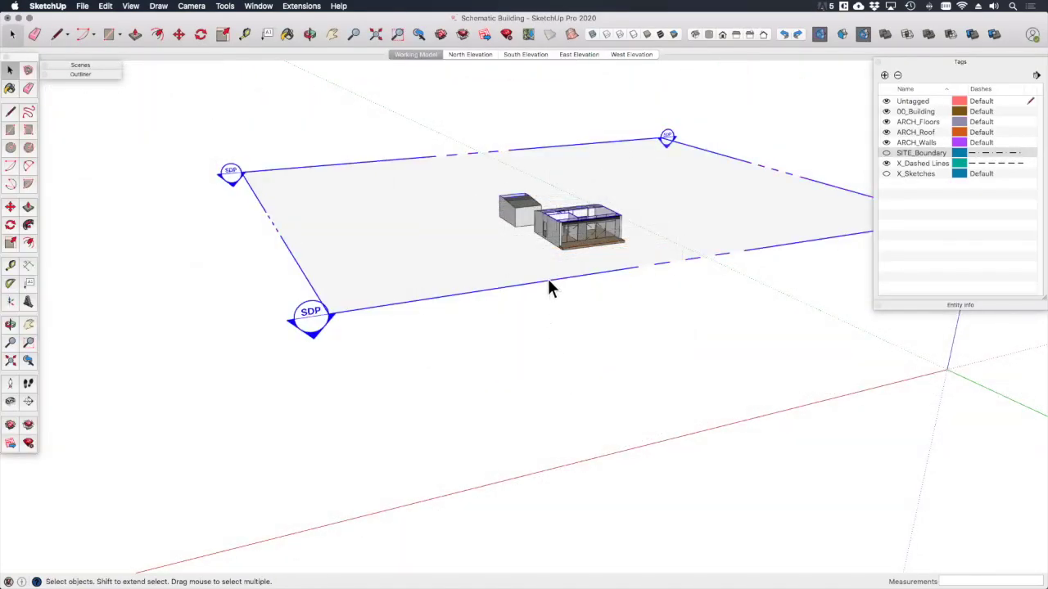
key("m")
left_click(549, 280)
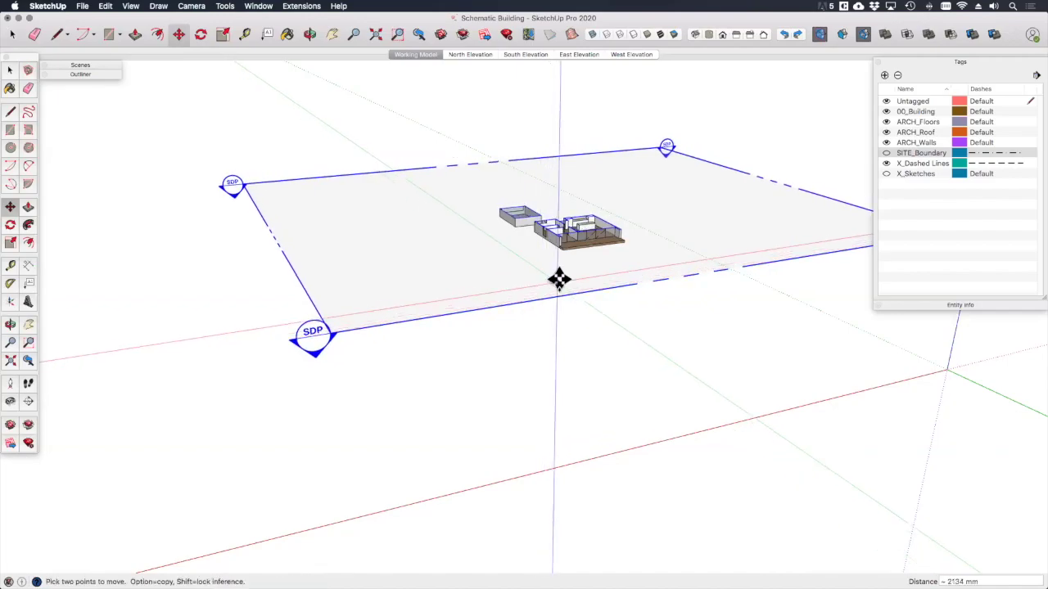
middle_click_drag(560, 270, 563, 232)
scroll(565, 231, "up", 3)
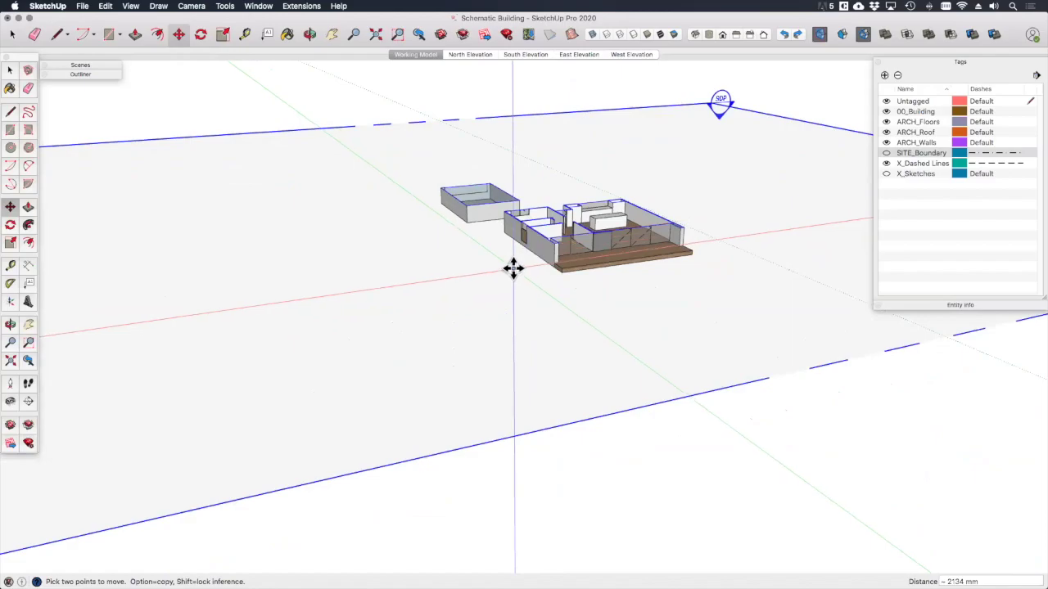
scroll(573, 233, "up", 4)
scroll(581, 246, "down", 5)
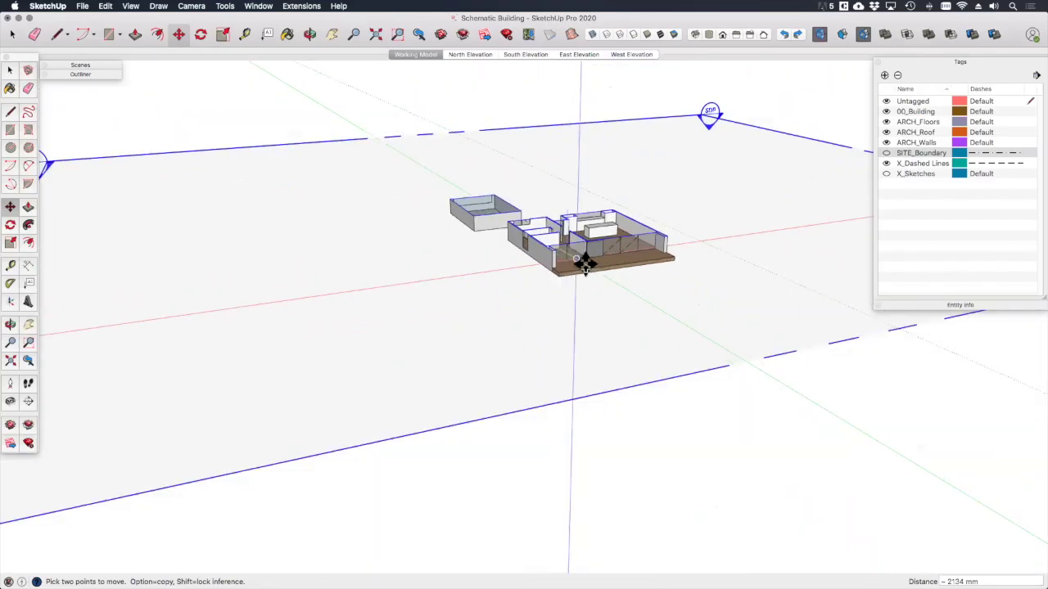
right_click(638, 122)
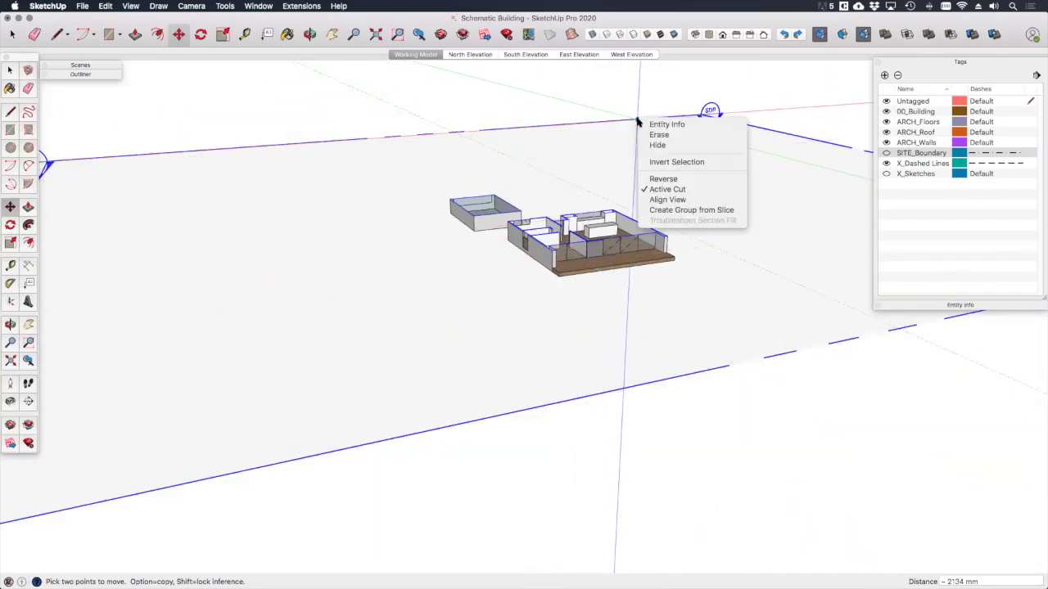
left_click(673, 200)
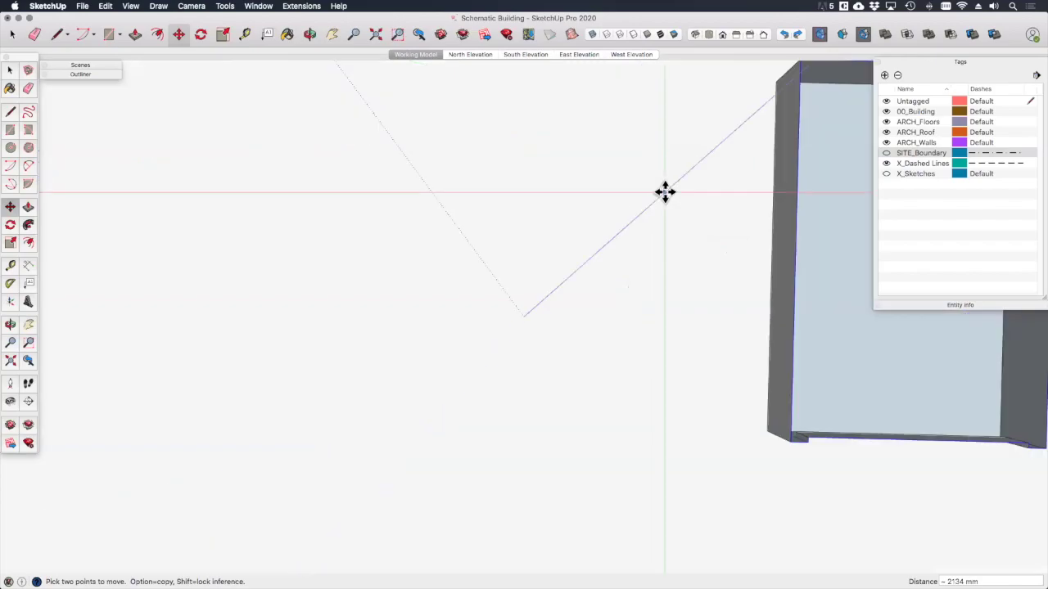
scroll(402, 243, "down", 8)
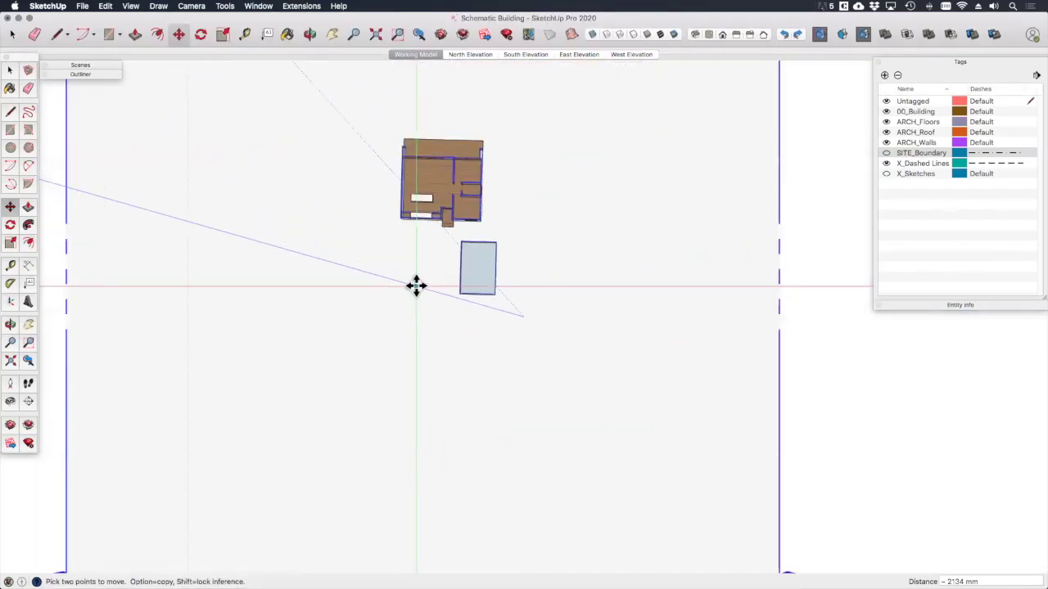
scroll(458, 155, "up", 8)
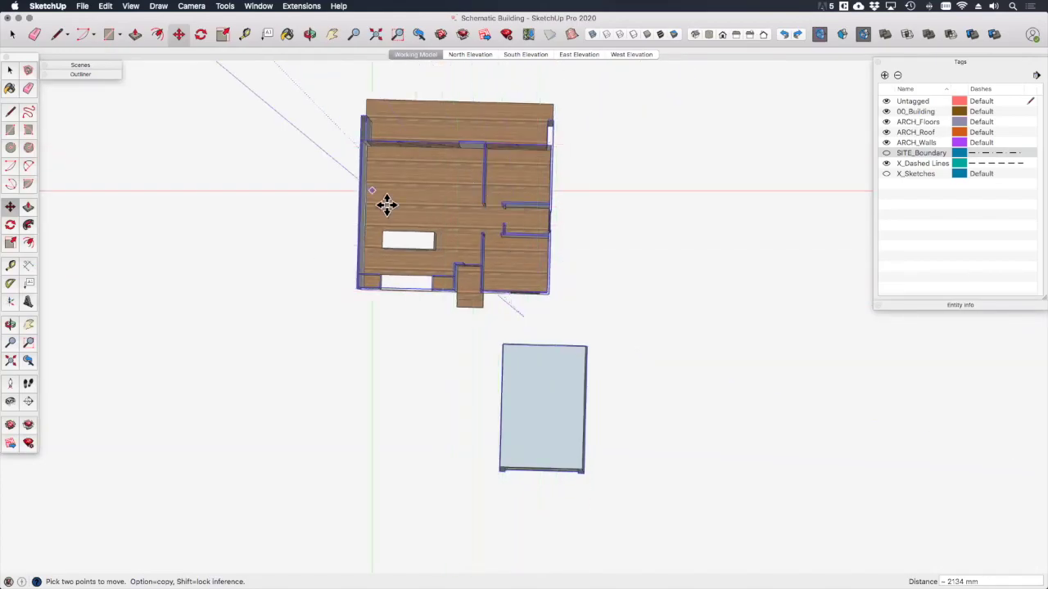
Create a new scene from the current view named 'SD Floor Plan'.
left_click(81, 66)
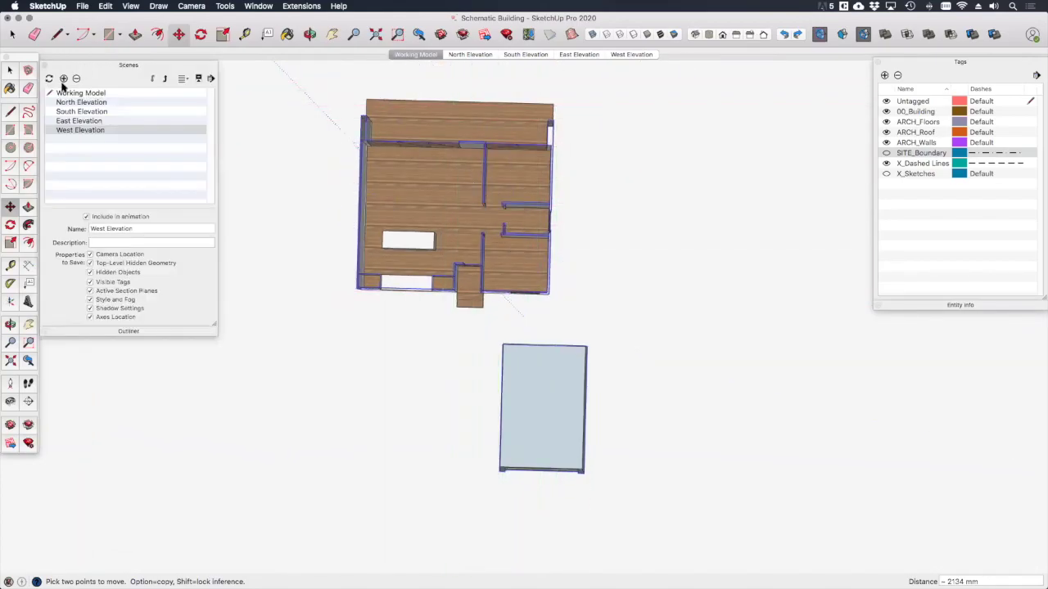
left_click(63, 78)
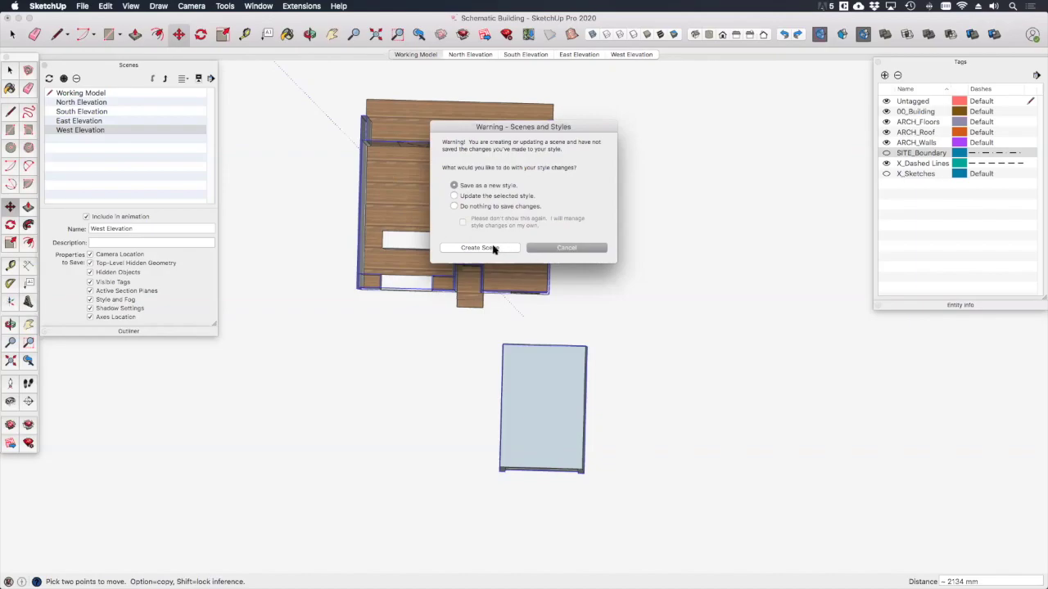
left_click(494, 249)
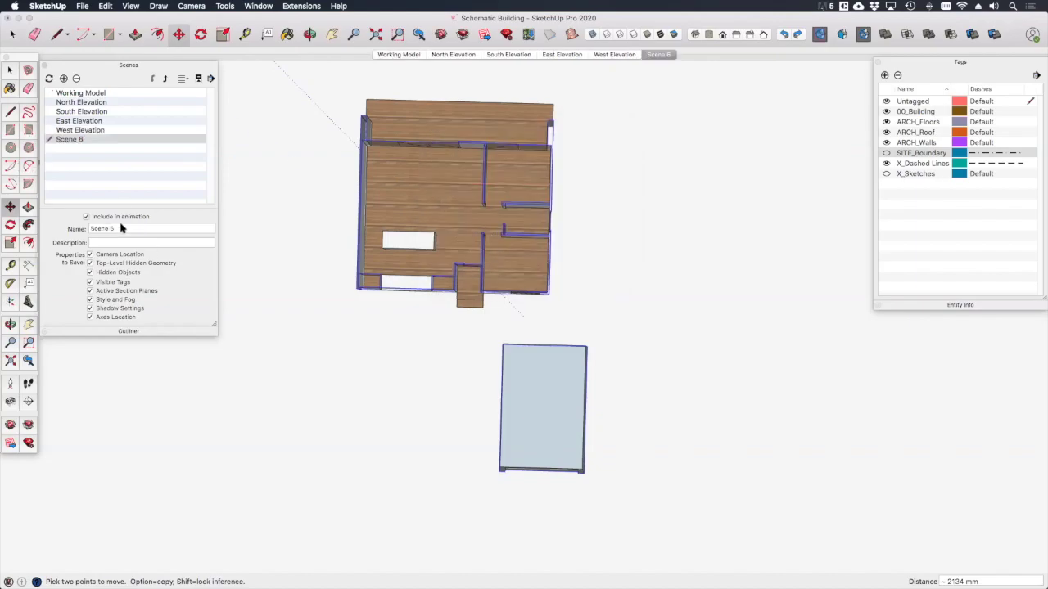
left_click_drag(123, 228, 58, 219)
type("SD")
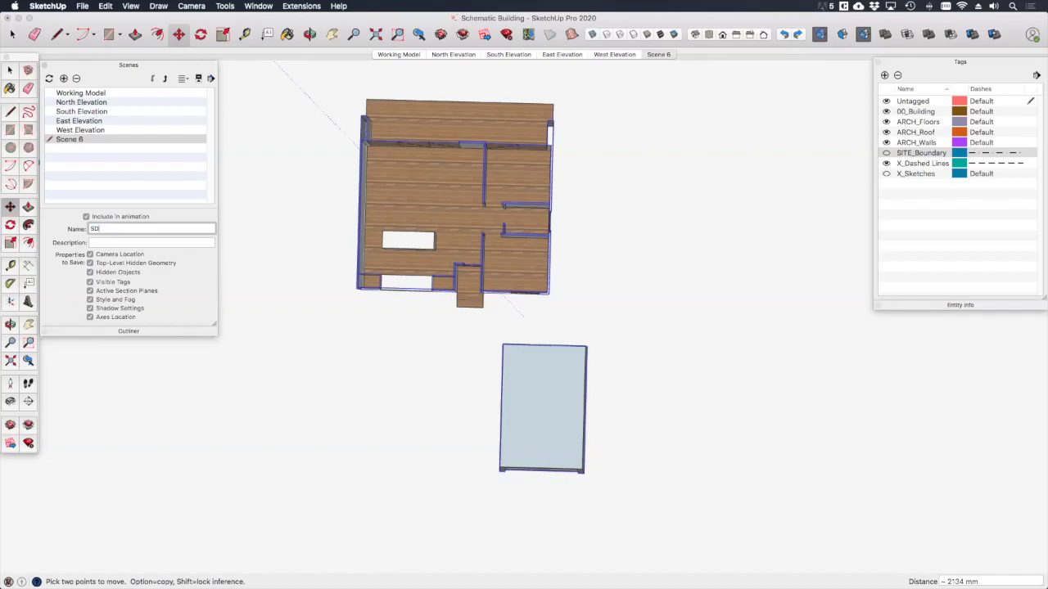
type(" Floor Plan")
key("Return")
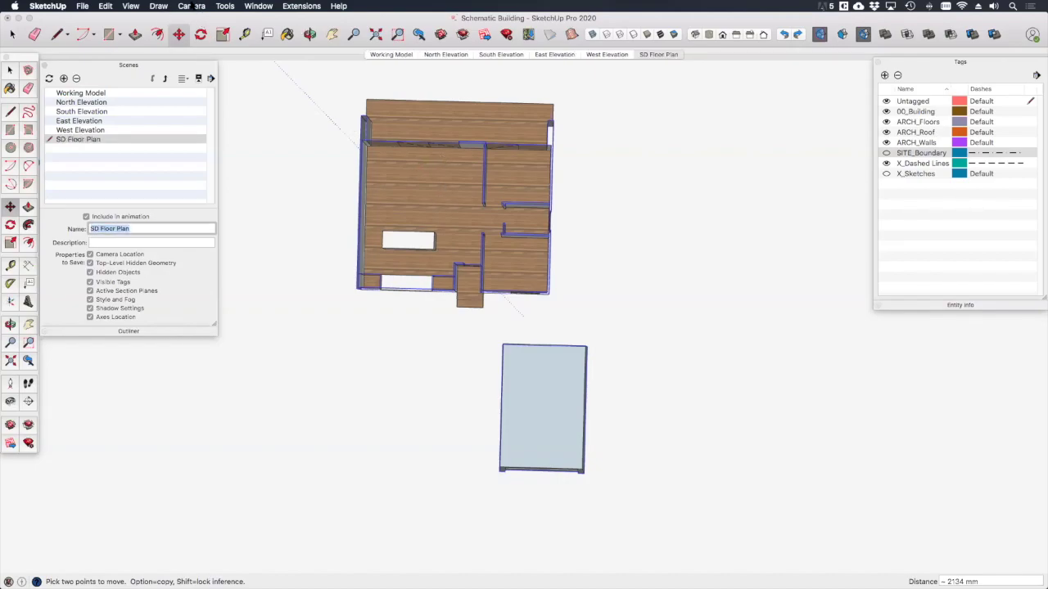
Switch to parallel projection and reset the axes to the building's wall corner.
left_click(195, 6)
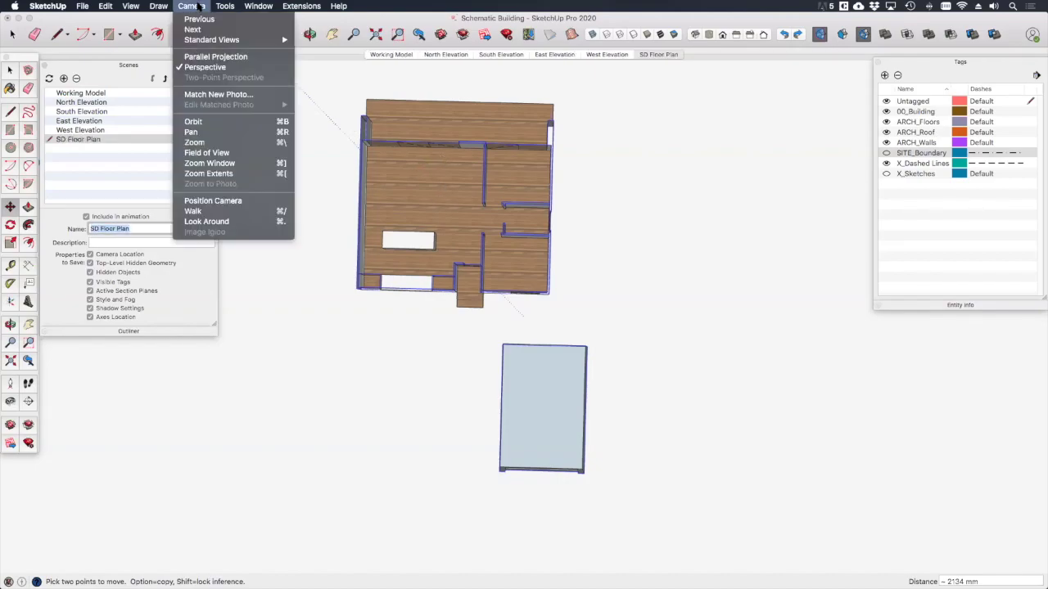
left_click(215, 56)
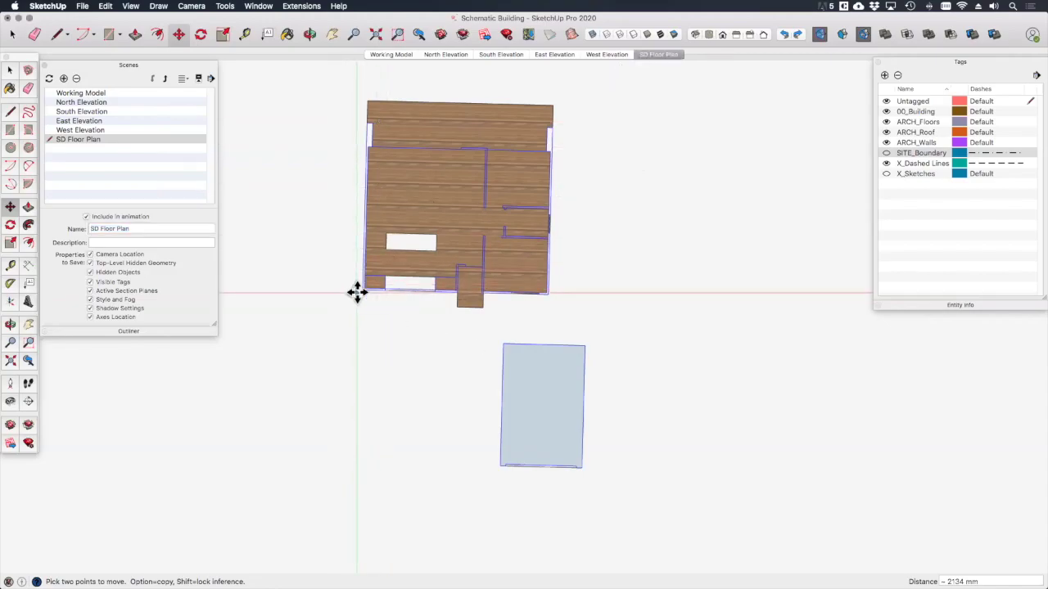
left_click(9, 301)
middle_click_drag(347, 295, 416, 403)
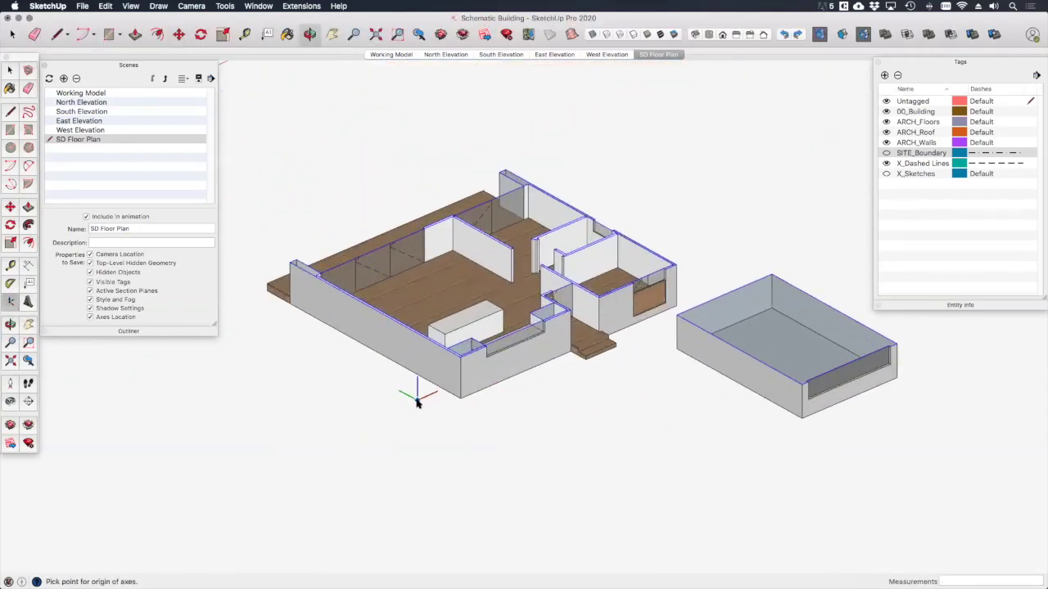
left_click(459, 397)
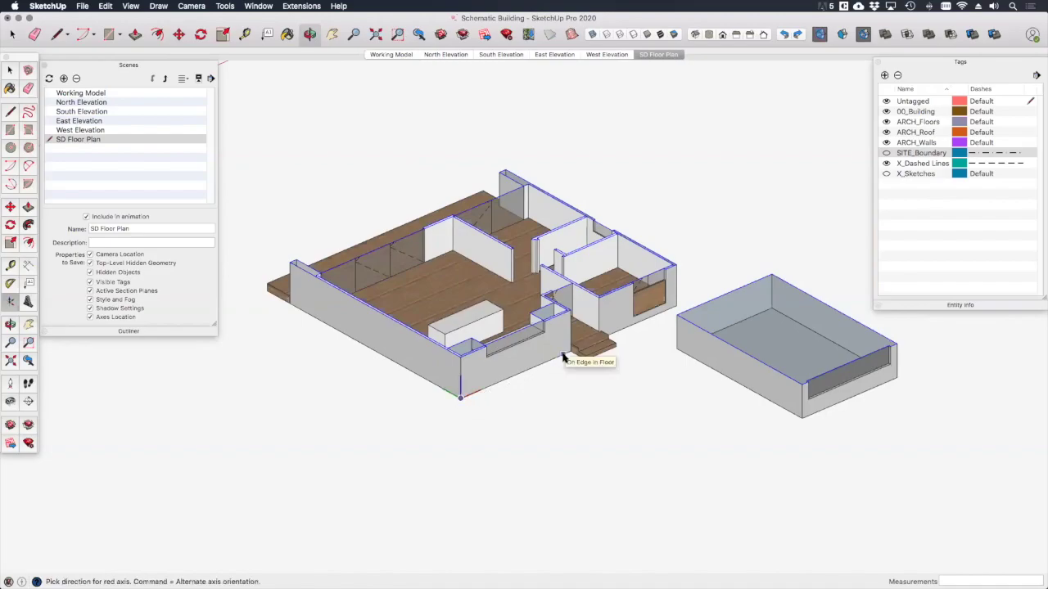
left_click(561, 354)
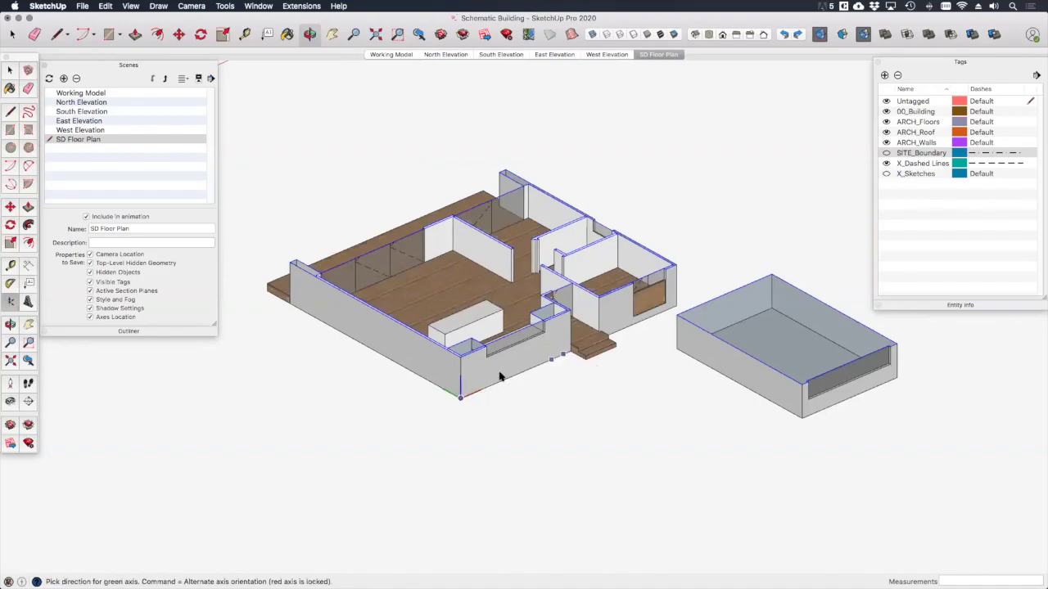
left_click(343, 333)
key("super+2")
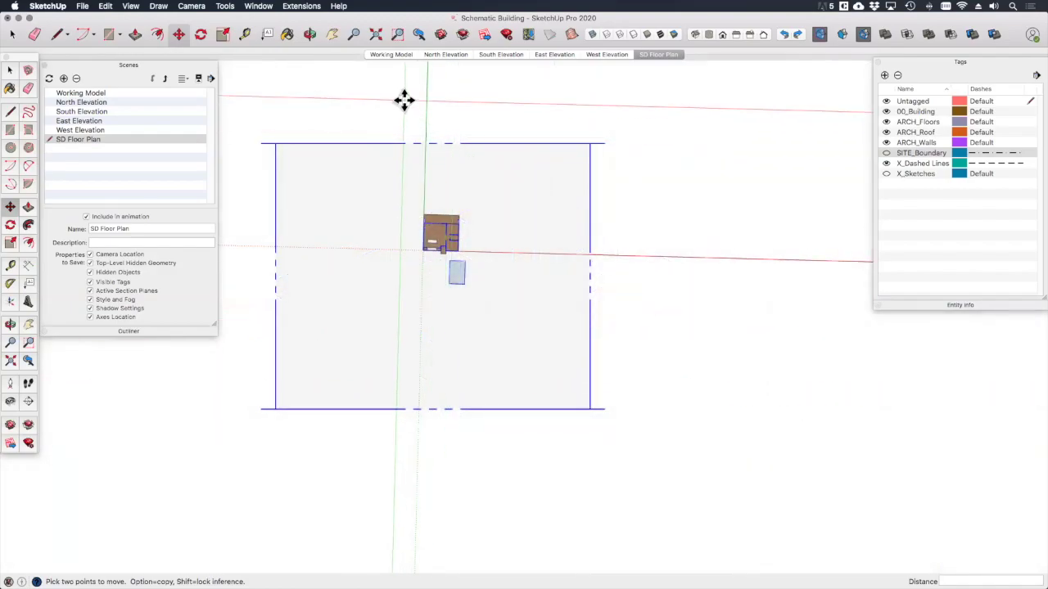
Align the top view to the new axes and update the SD Floor Plan scene.
right_click(428, 108)
key("Escape")
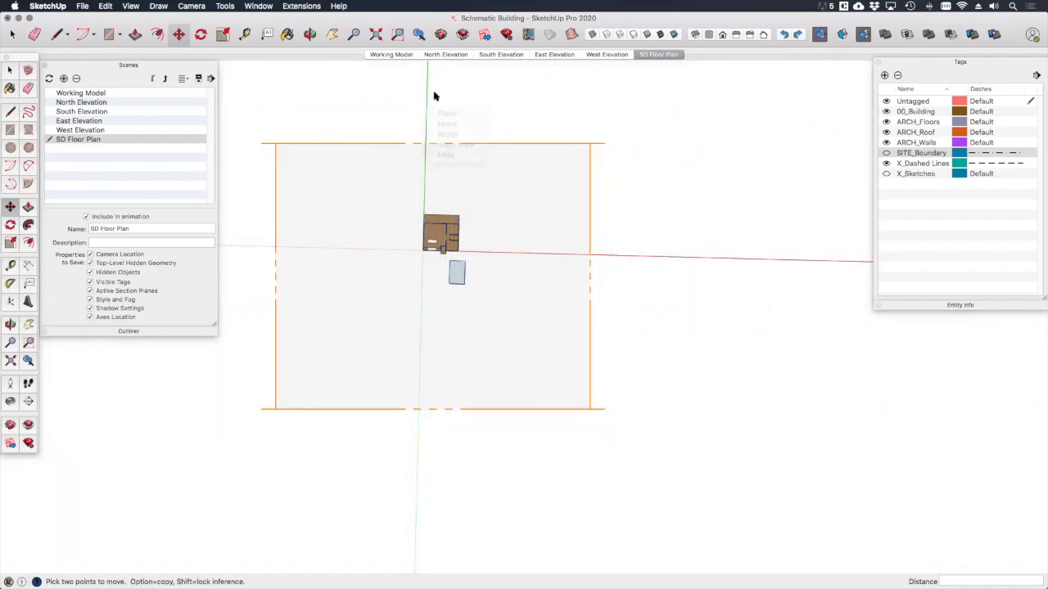
right_click(426, 94)
left_click(451, 132)
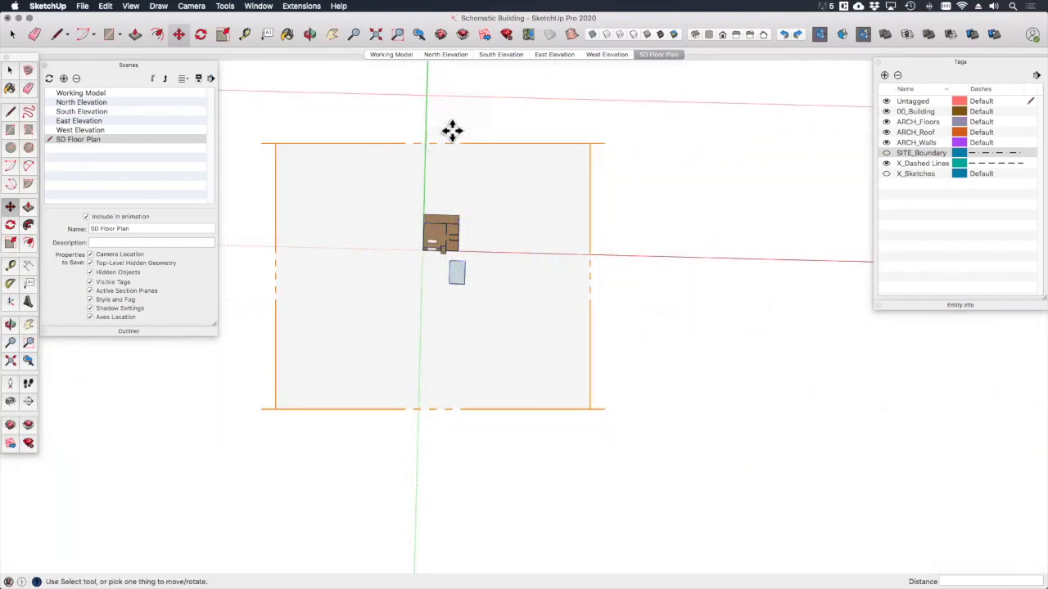
scroll(503, 311, "up", 10)
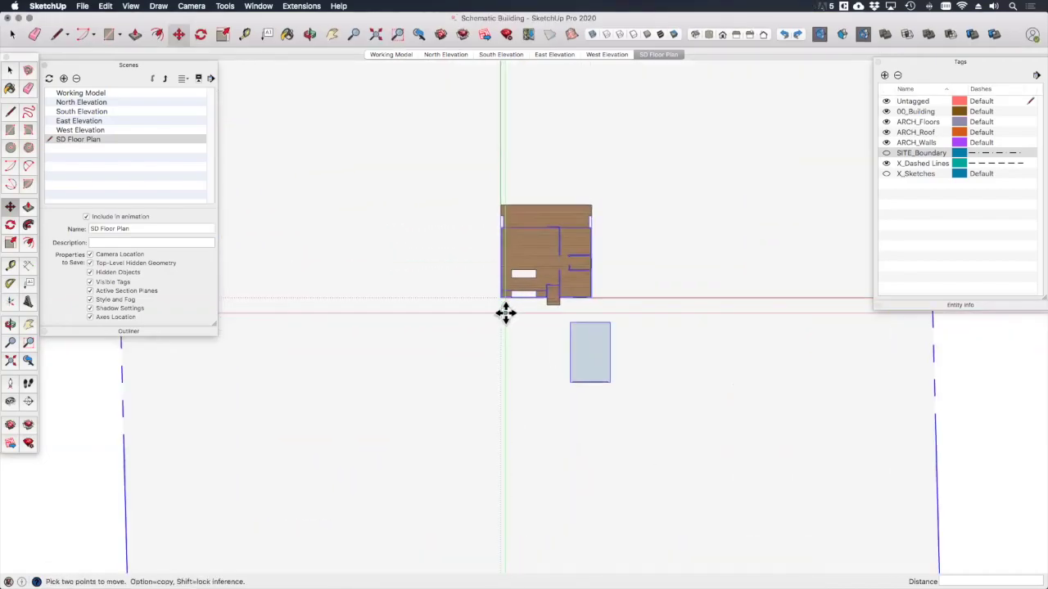
scroll(527, 284, "up", 3)
right_click(651, 54)
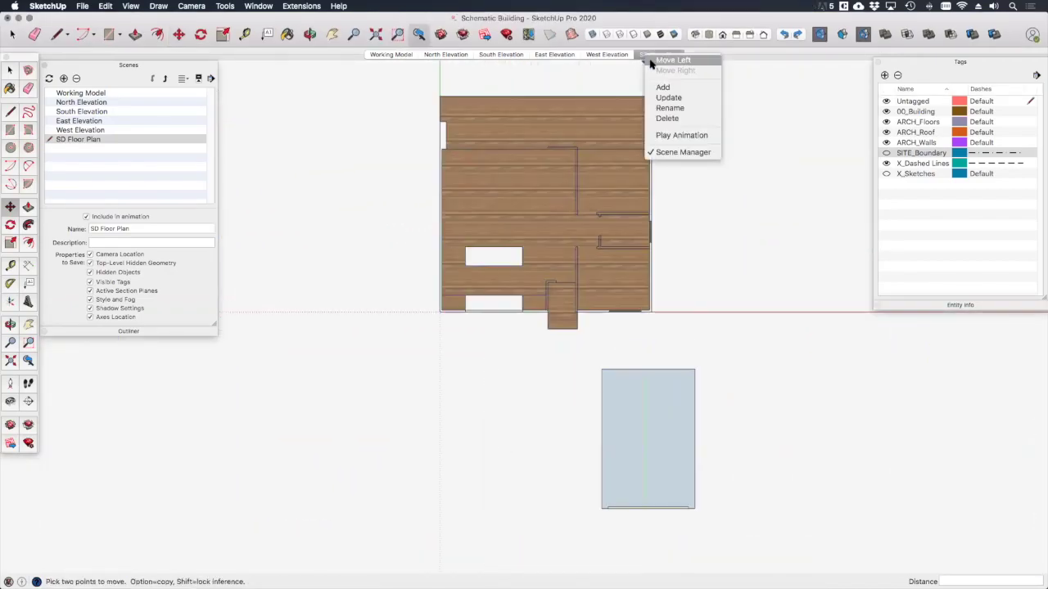
left_click(682, 98)
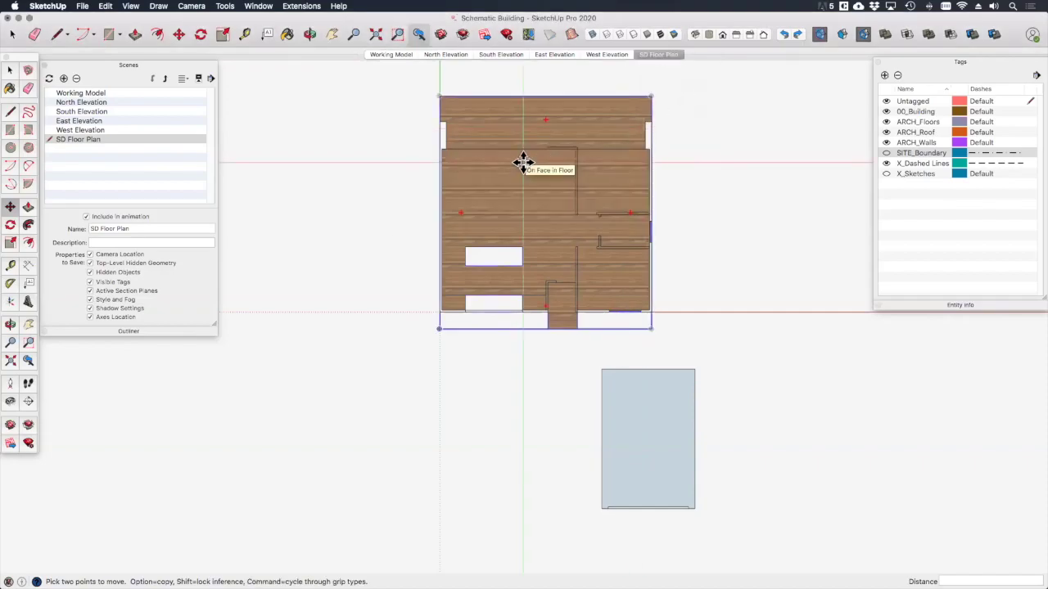
key("space")
left_click(296, 163)
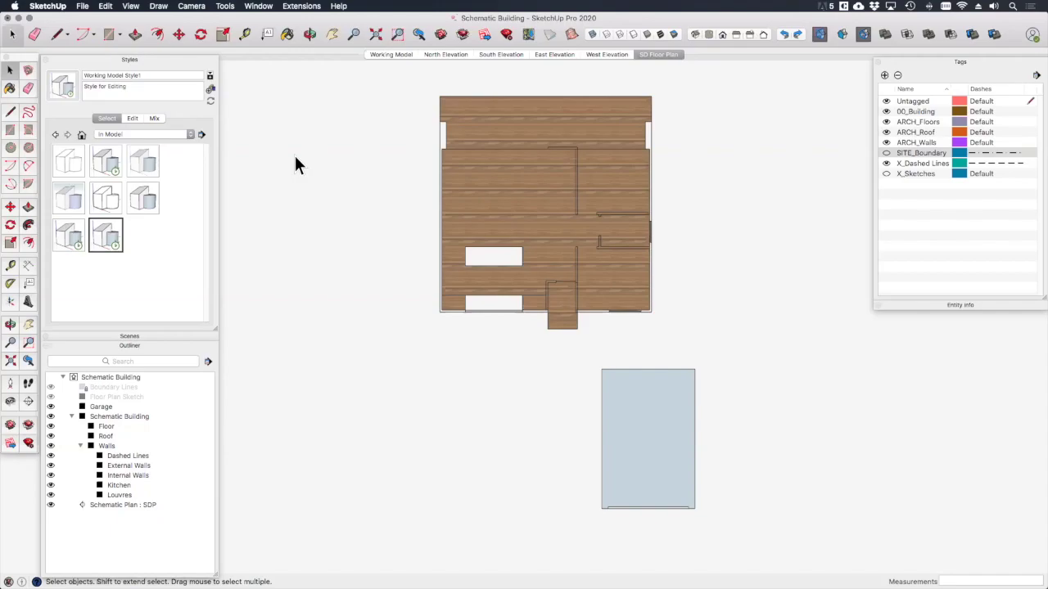
Apply Vector Style to the floor plan and update the SD Floor Plan scene with it.
left_click(103, 201)
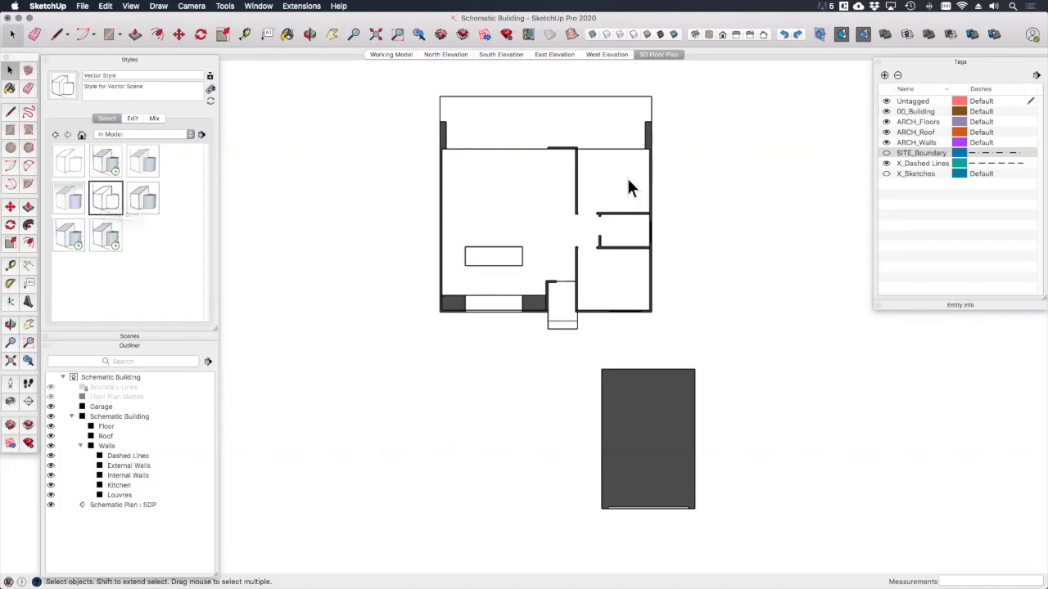
scroll(606, 205, "up", 8)
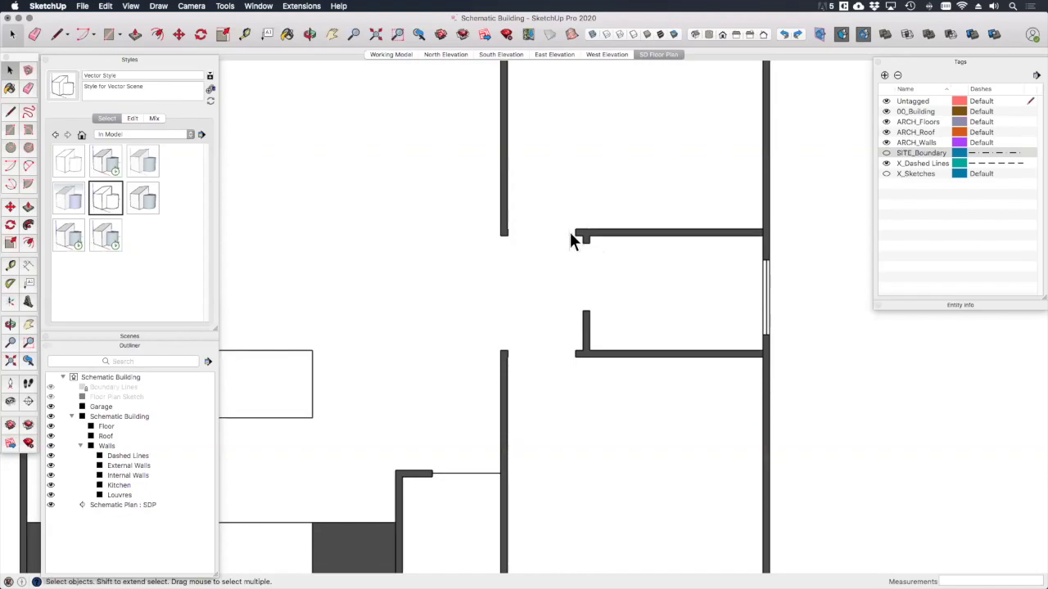
scroll(661, 306, "down", 6)
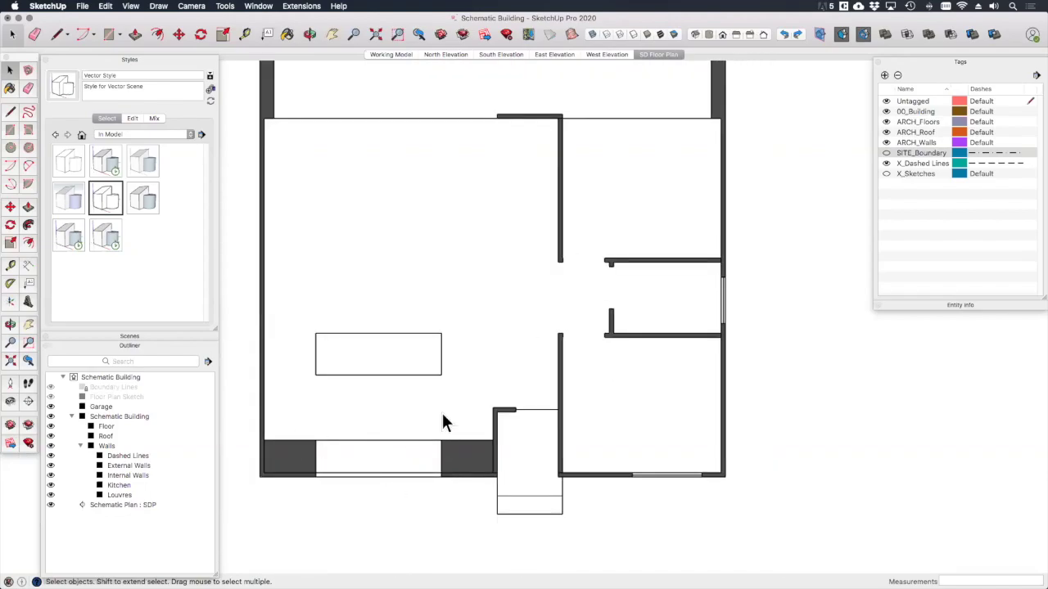
scroll(441, 422, "down", 4)
scroll(441, 421, "up", 2)
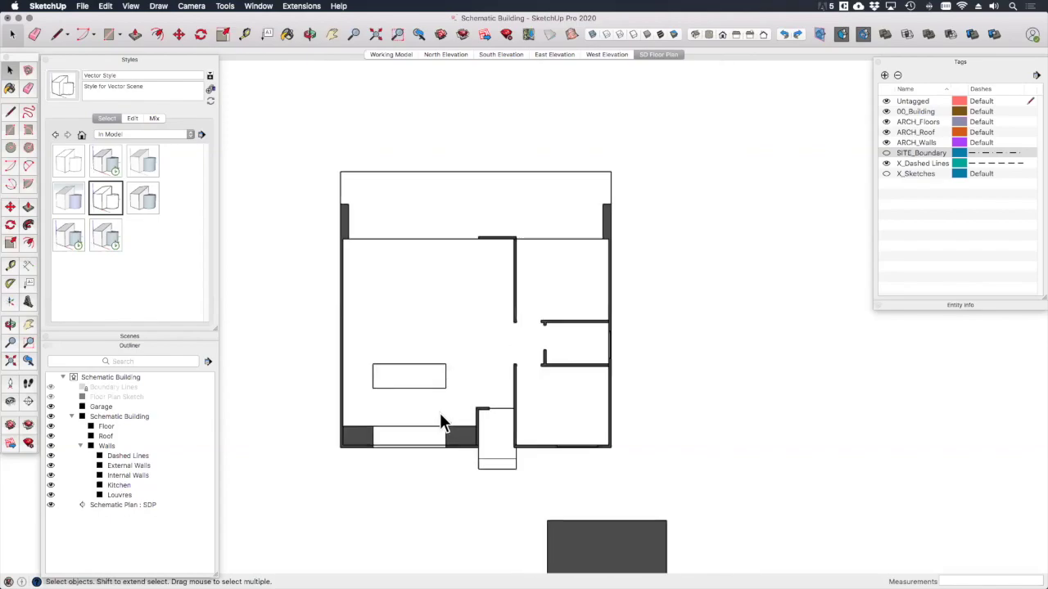
key("super+shift+e")
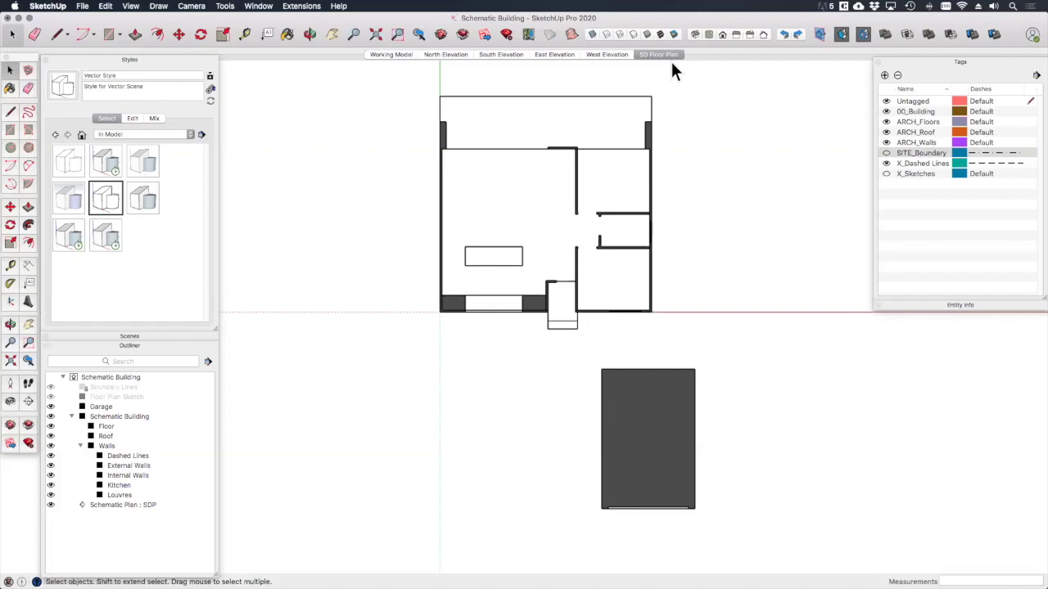
right_click(667, 54)
left_click(692, 97)
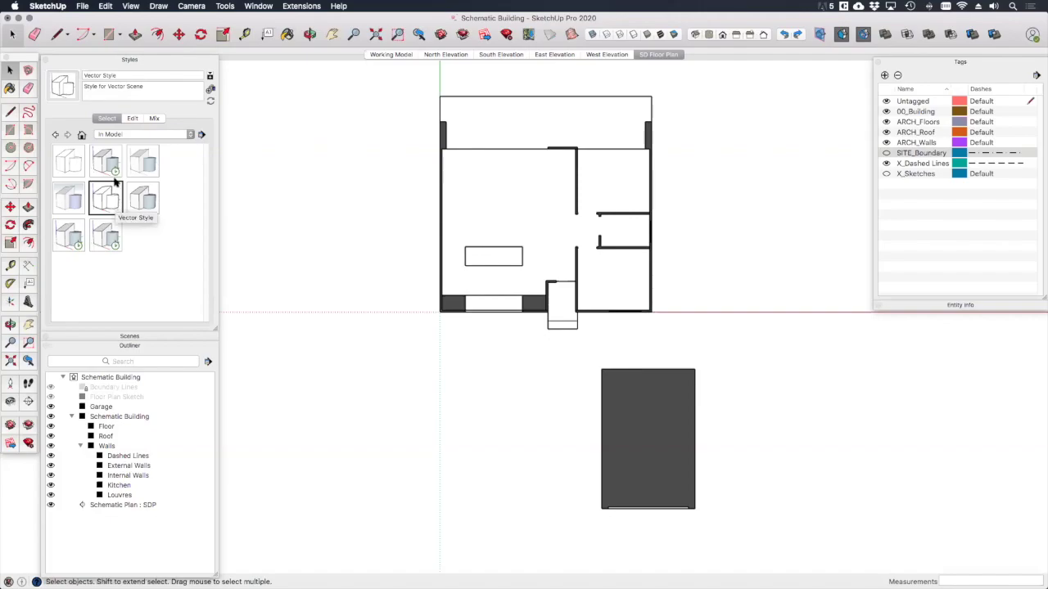
Rename the style to SD Vector Style and mix in Pen Black sketchy edges.
left_click(132, 118)
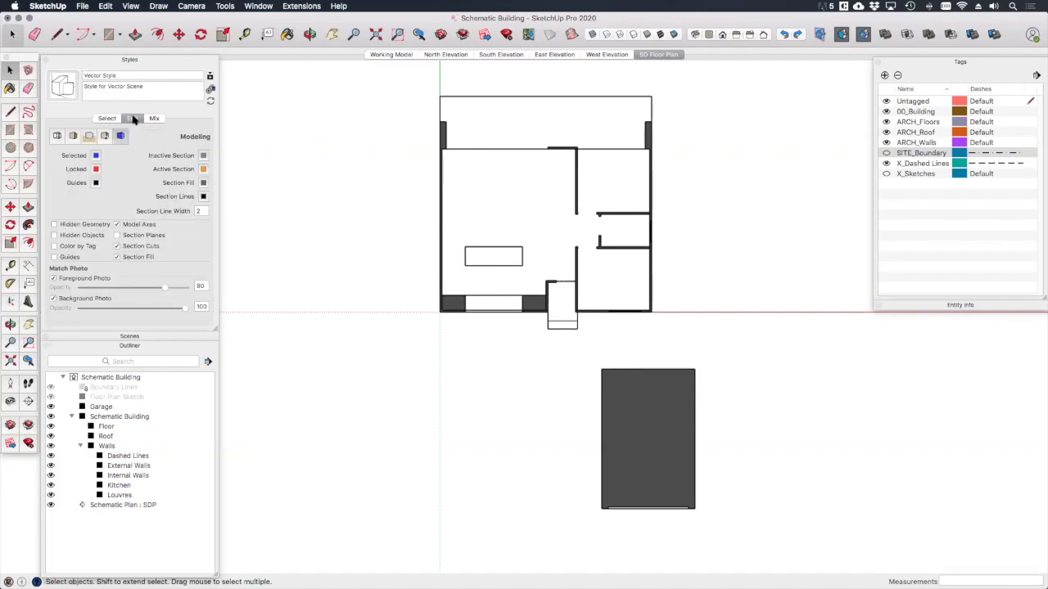
left_click(87, 75)
type("SD")
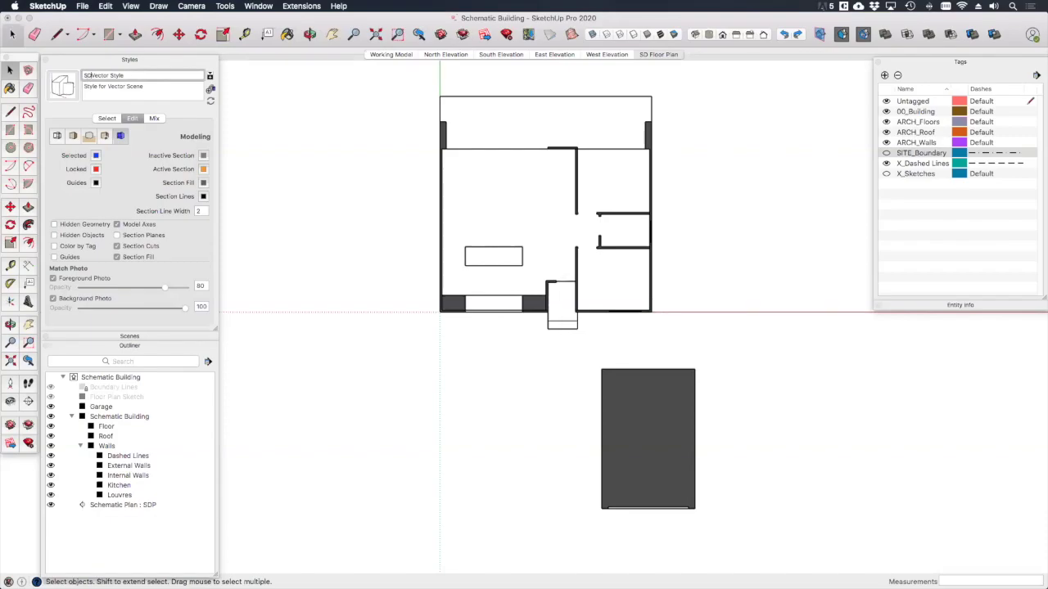
left_click(154, 118)
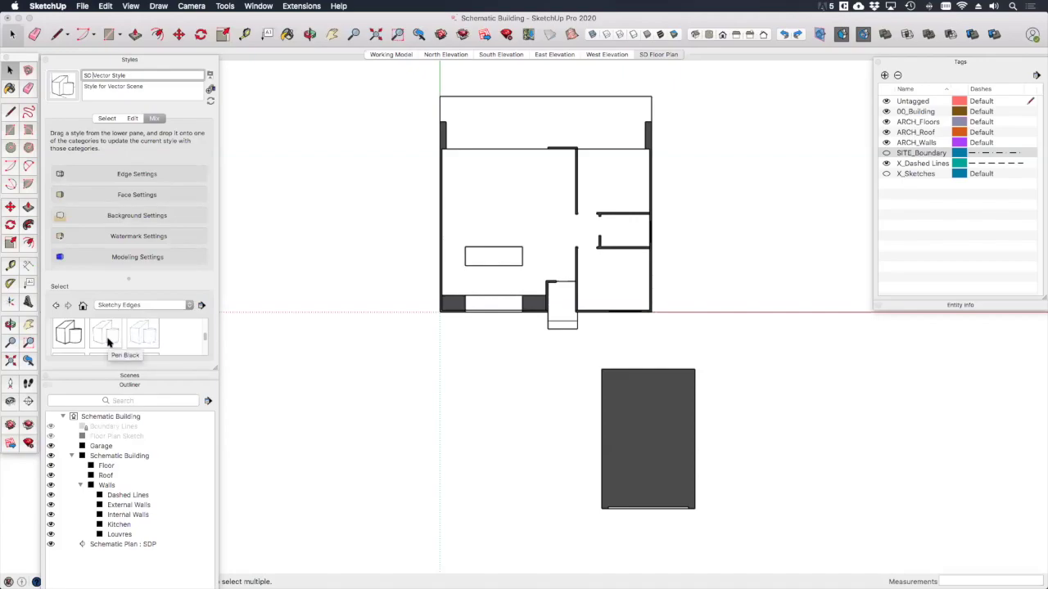
left_click_drag(107, 341, 137, 171)
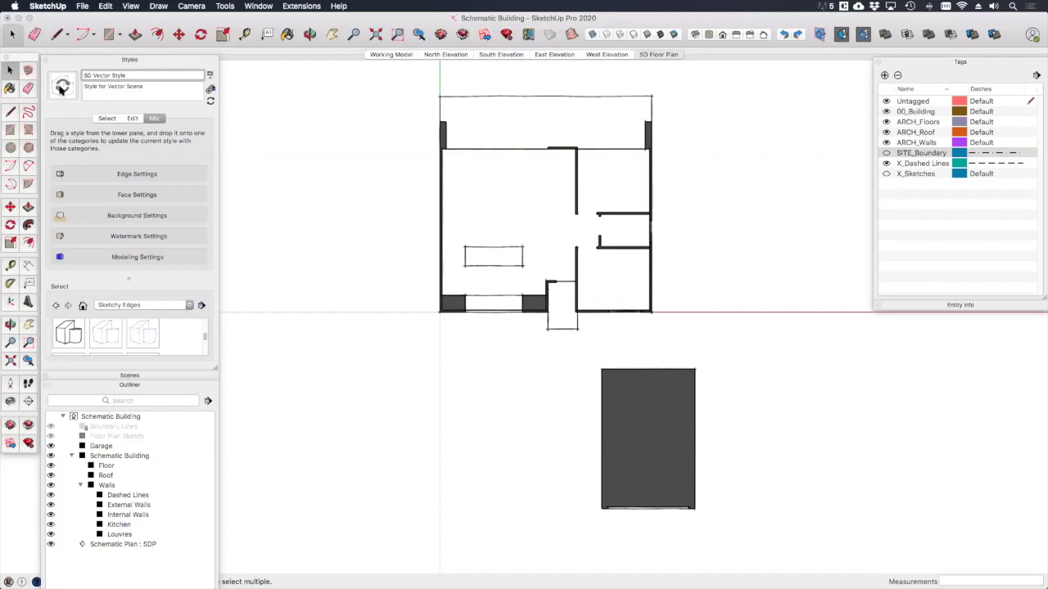
left_click(61, 87)
Update the SD Floor Plan scene with the SD Vector Style.
right_click(653, 54)
left_click(676, 98)
left_click(106, 118)
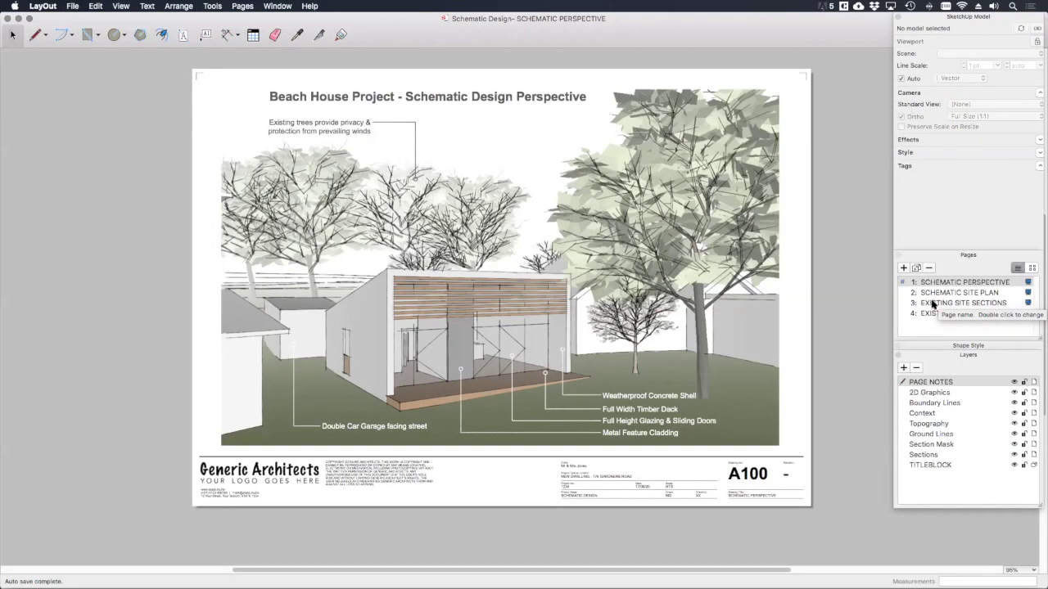
Add a page named 'SCHEMATIC FLOOR PLAN' after the site plan page.
left_click(937, 293)
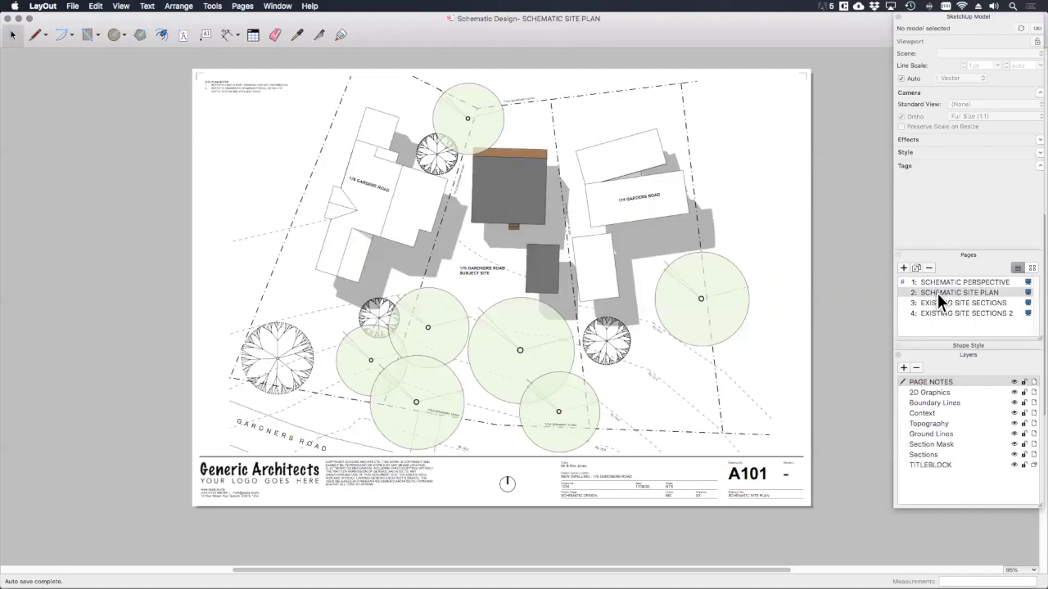
left_click(904, 268)
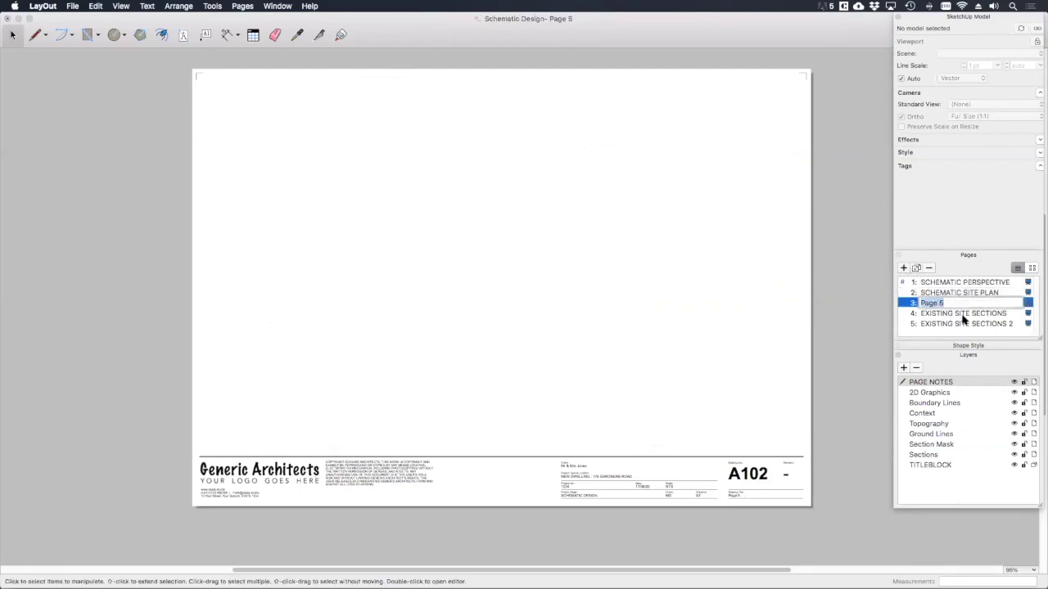
type("SCHEMATIC FLOOR PLAN")
key("Return")
left_click(423, 259)
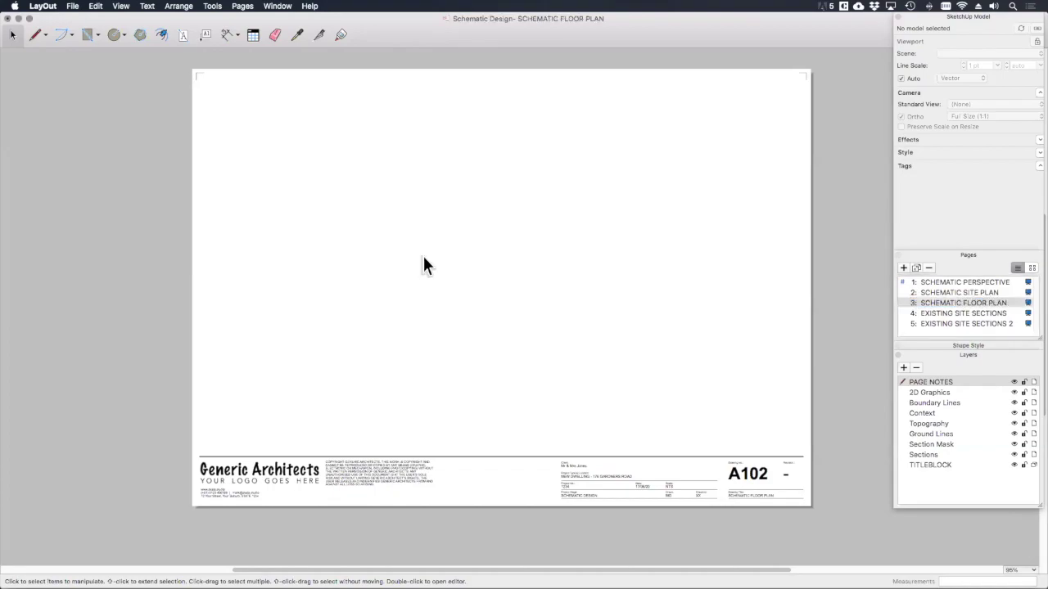
Insert Schematic Building showing the SD Floor Plan scene at 1:50 with Preserve Scale.
left_click(71, 5)
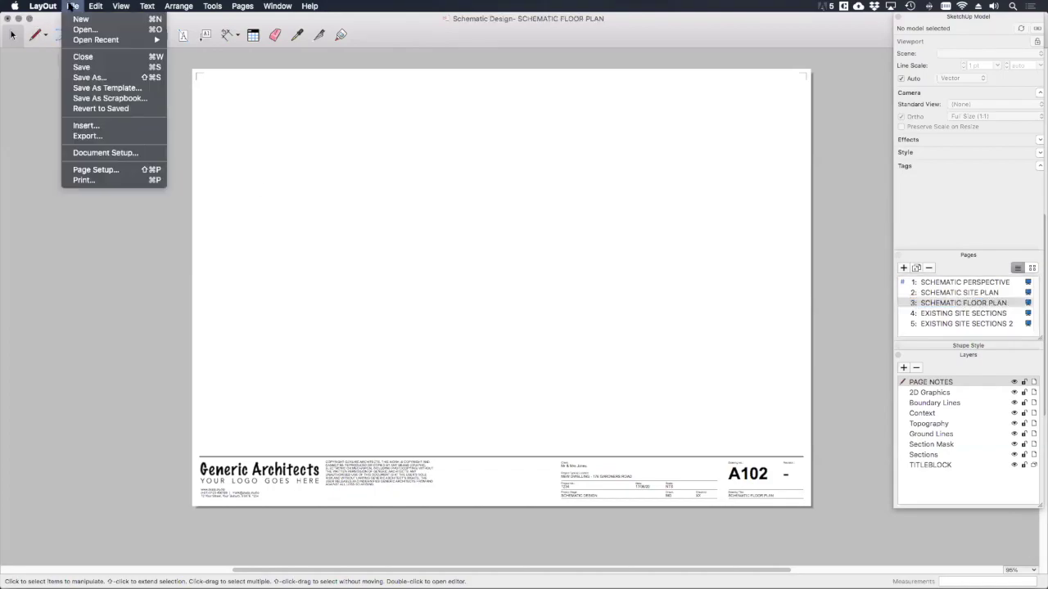
left_click(116, 131)
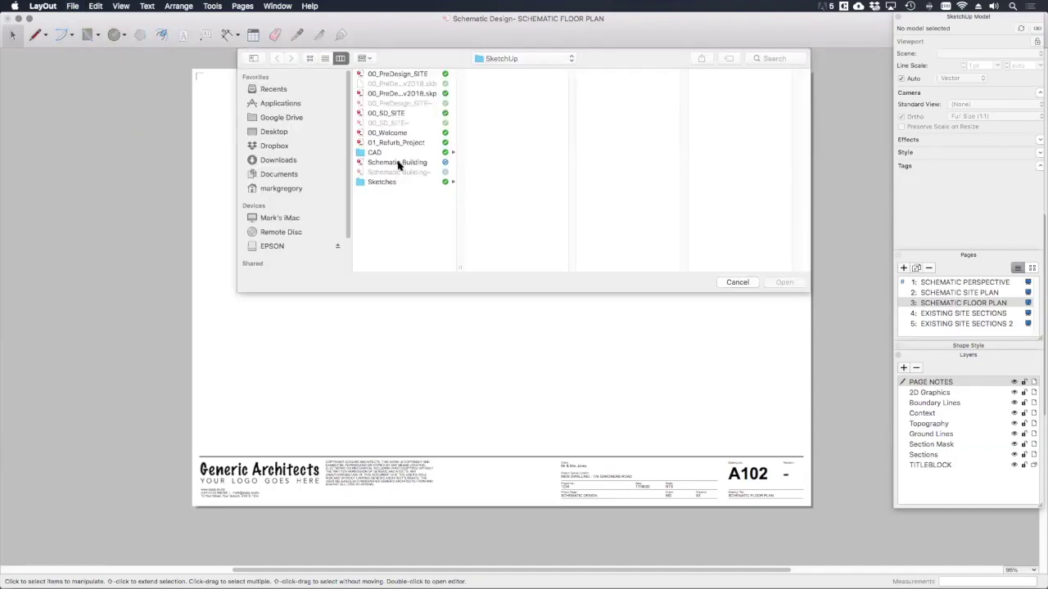
double_click(398, 163)
left_click(969, 53)
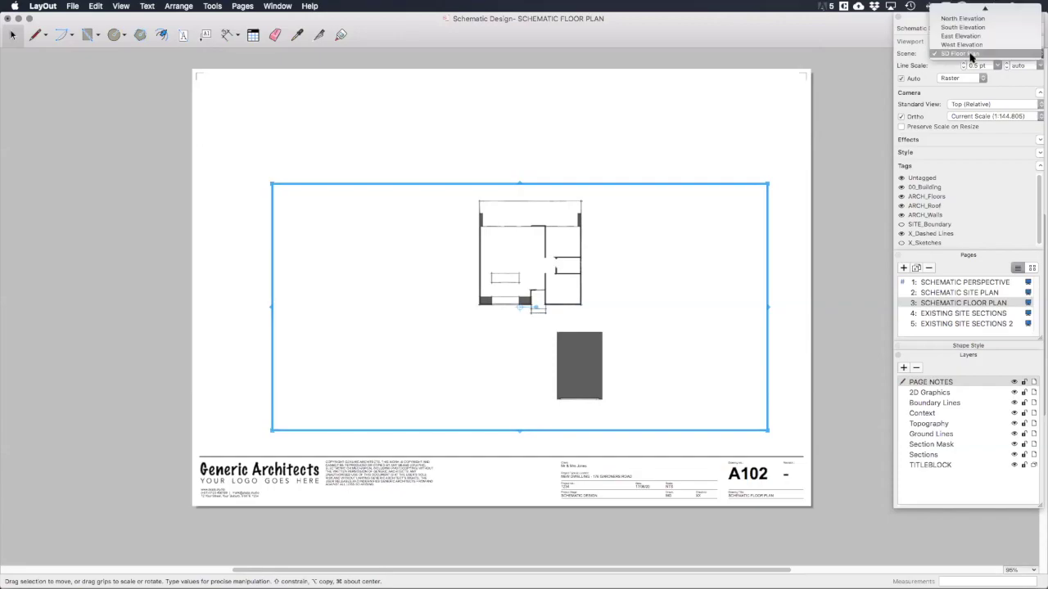
left_click(969, 53)
scroll(891, 99, "down", 3)
left_click(1005, 116)
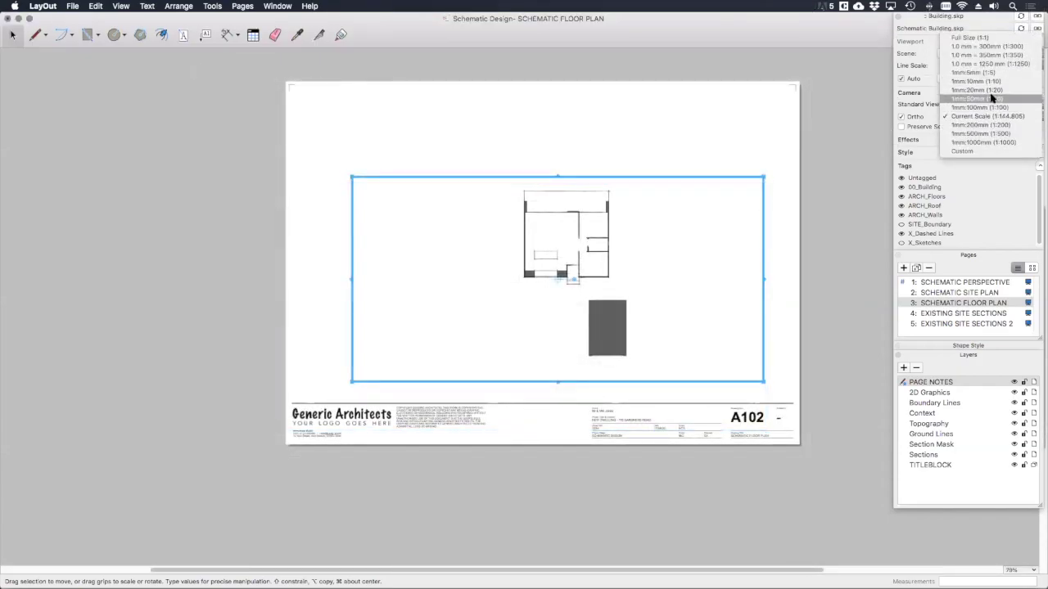
left_click(991, 98)
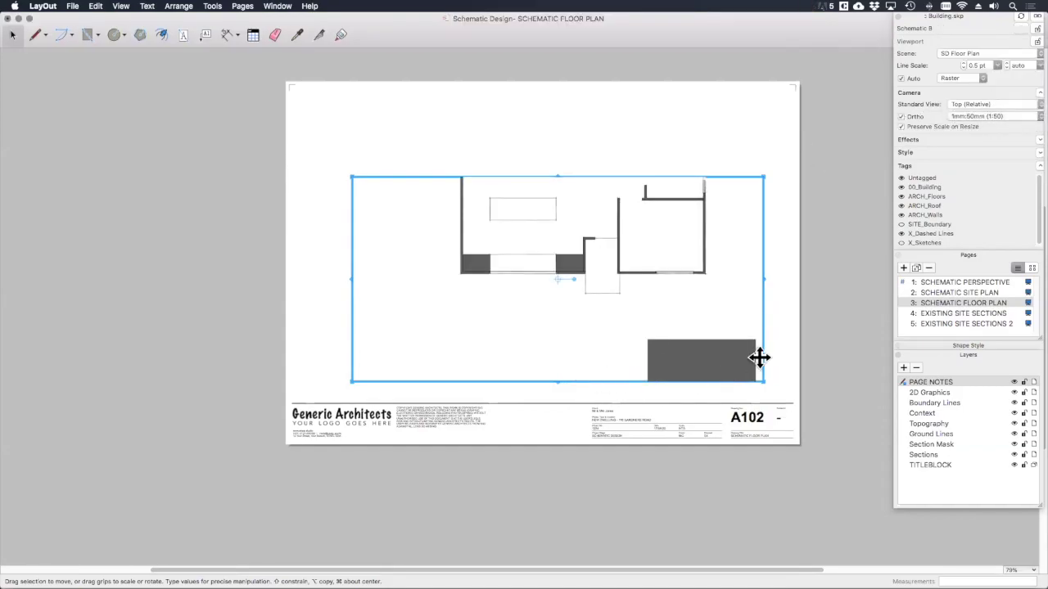
left_click(901, 127)
Crop and reposition the viewport to fit around the floor plan.
left_click_drag(559, 379, 560, 312)
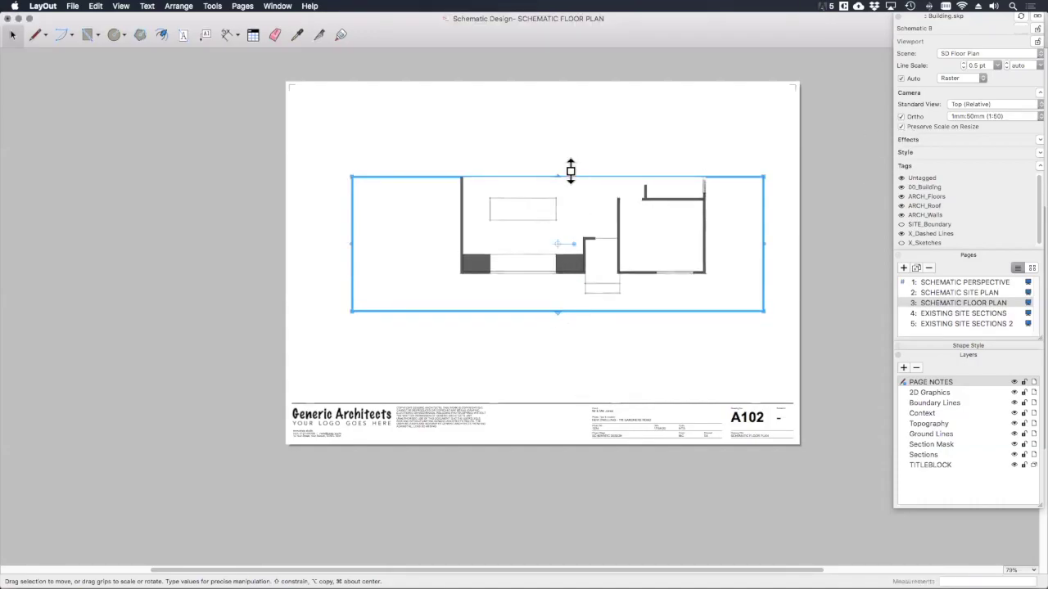
left_click_drag(556, 171, 556, 58)
left_click_drag(580, 112, 554, 221)
left_click_drag(318, 257, 352, 257)
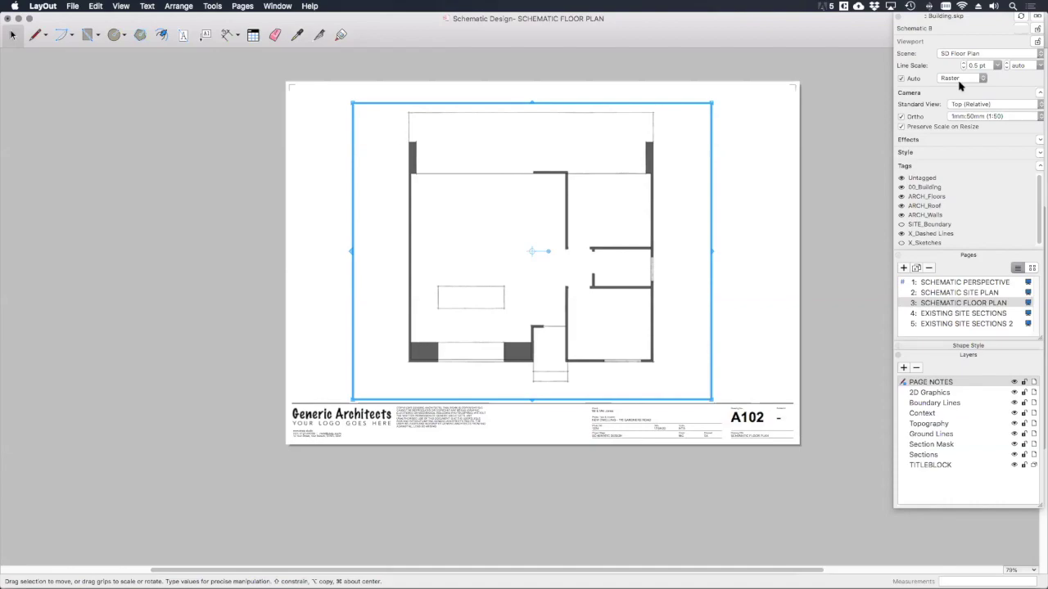
scroll(547, 389, "up", 10)
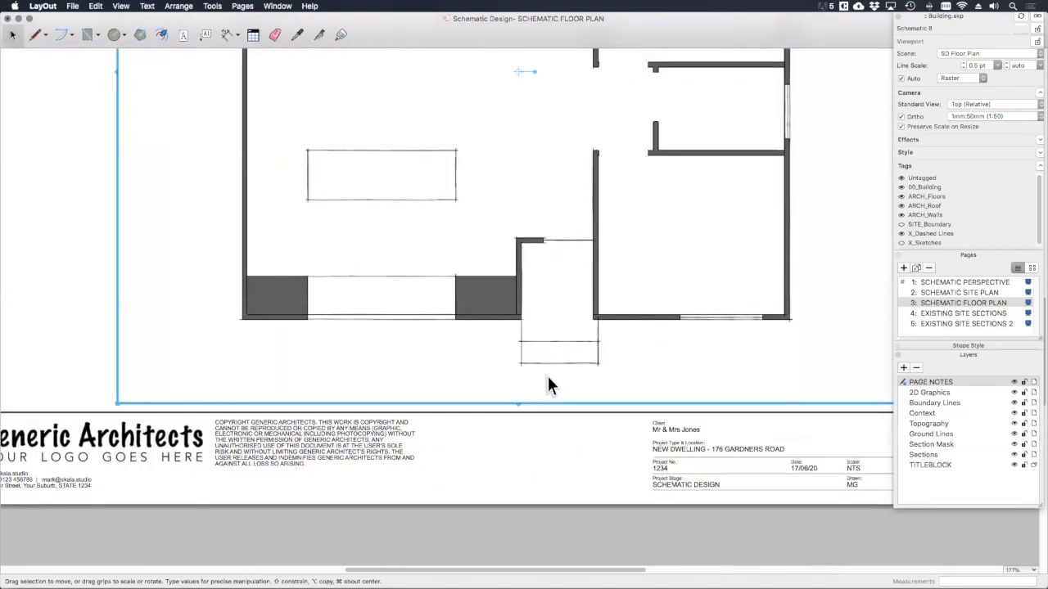
scroll(549, 377, "down", 3)
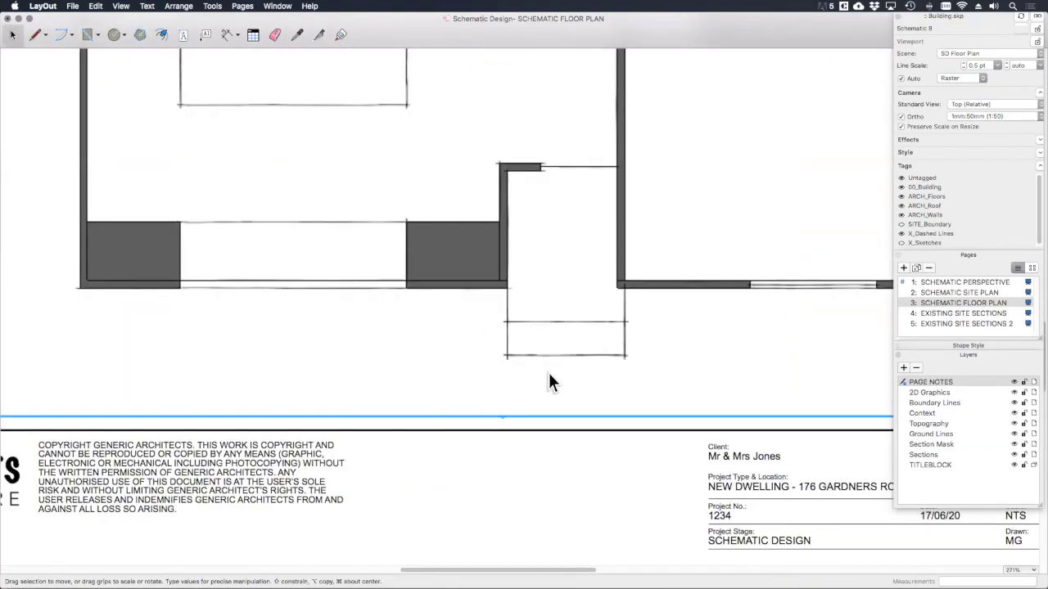
Try vector rendering on the viewport, then switch it back to Raster.
left_click(971, 77)
left_click(961, 68)
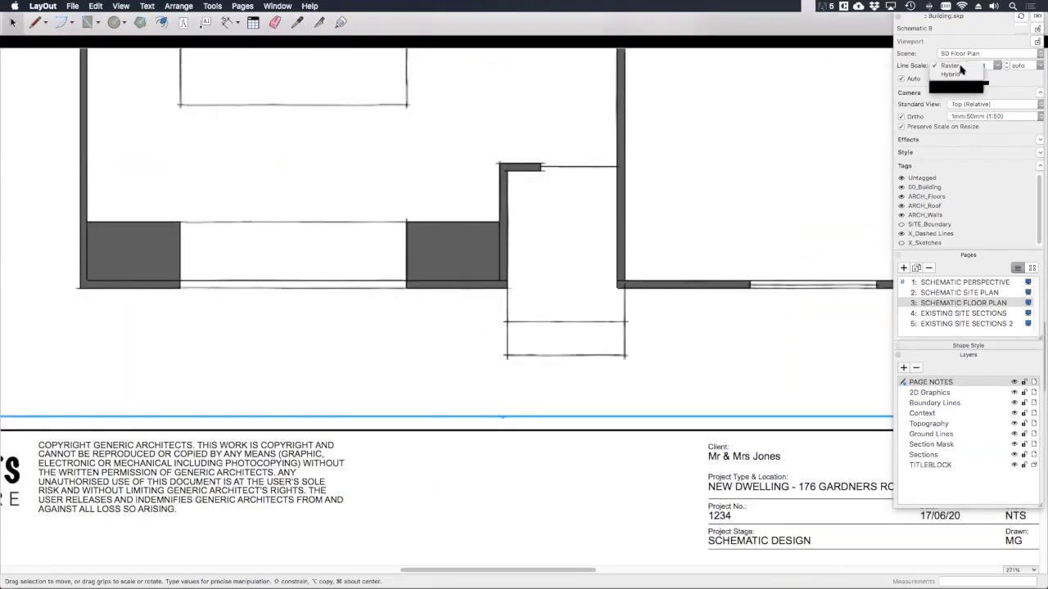
left_click(607, 205)
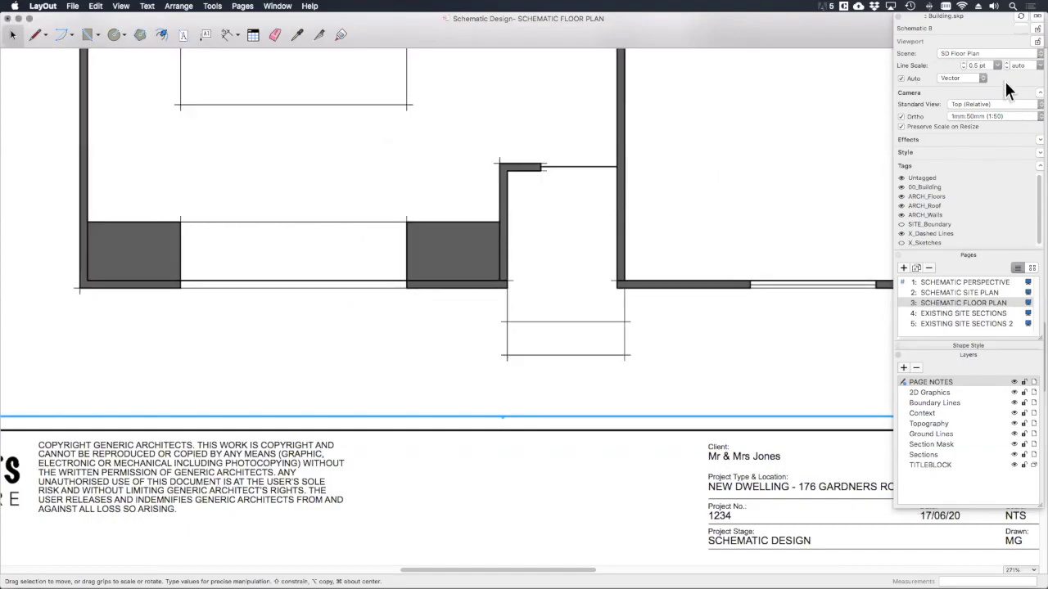
left_click(982, 78)
left_click(950, 87)
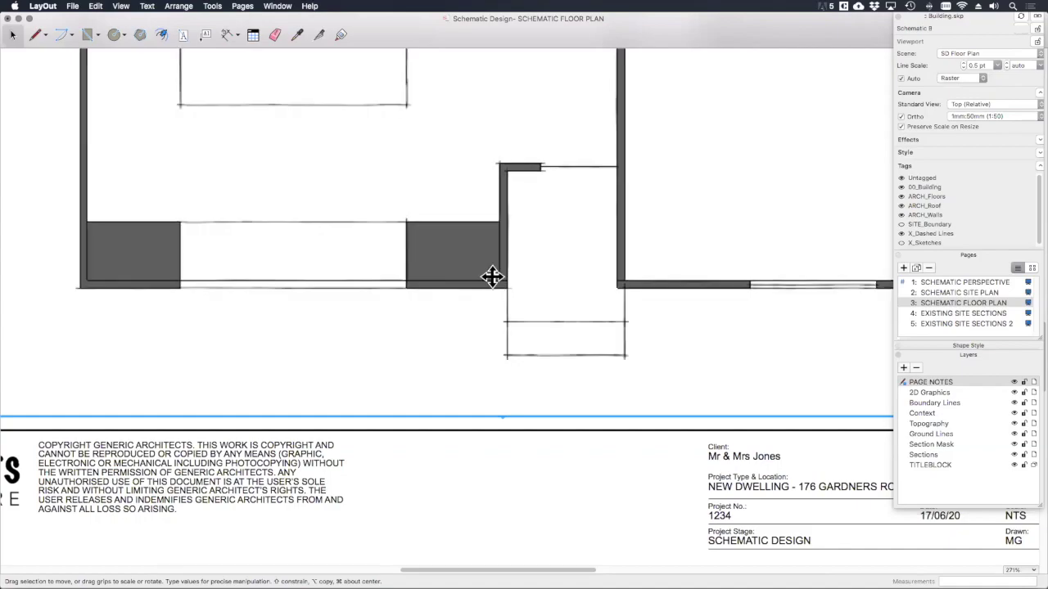
scroll(483, 280, "down", 10)
left_click(643, 192)
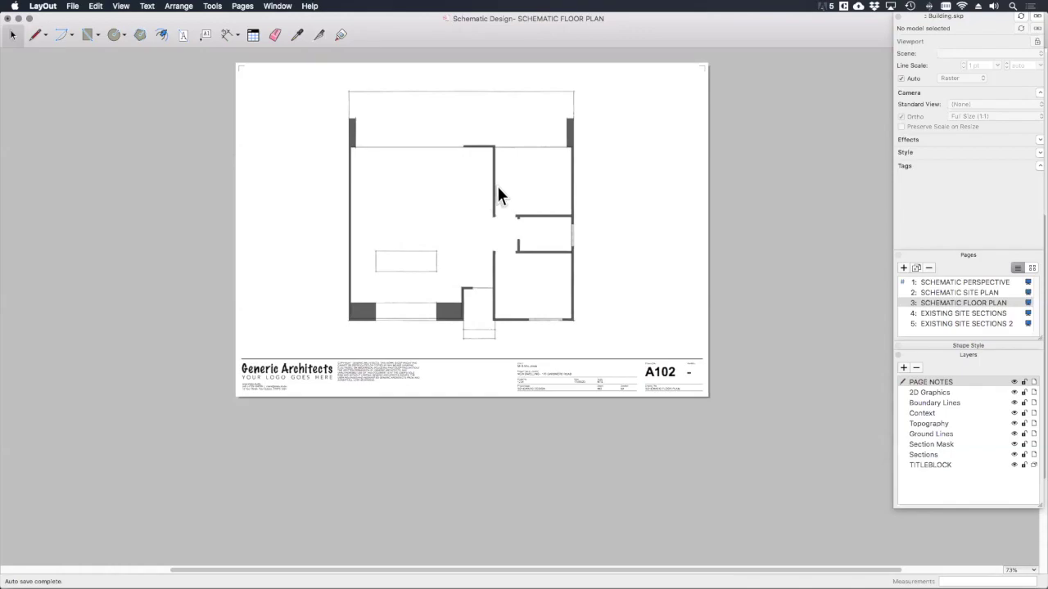
Add a layer named 'VIEWPORT' and move it just below Sections.
left_click(903, 367)
type("VIEWPORT")
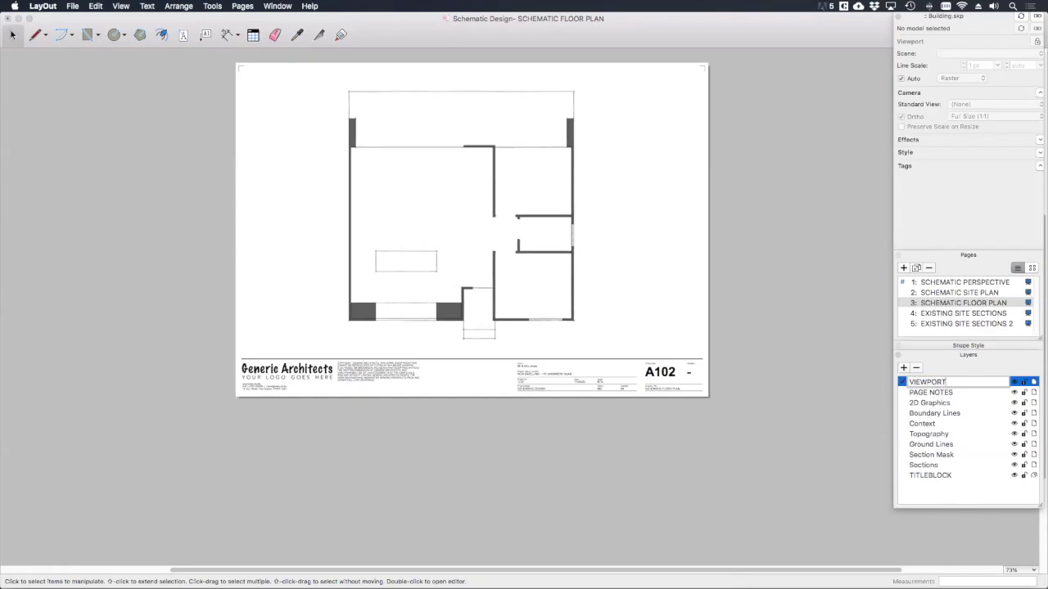
key("Return")
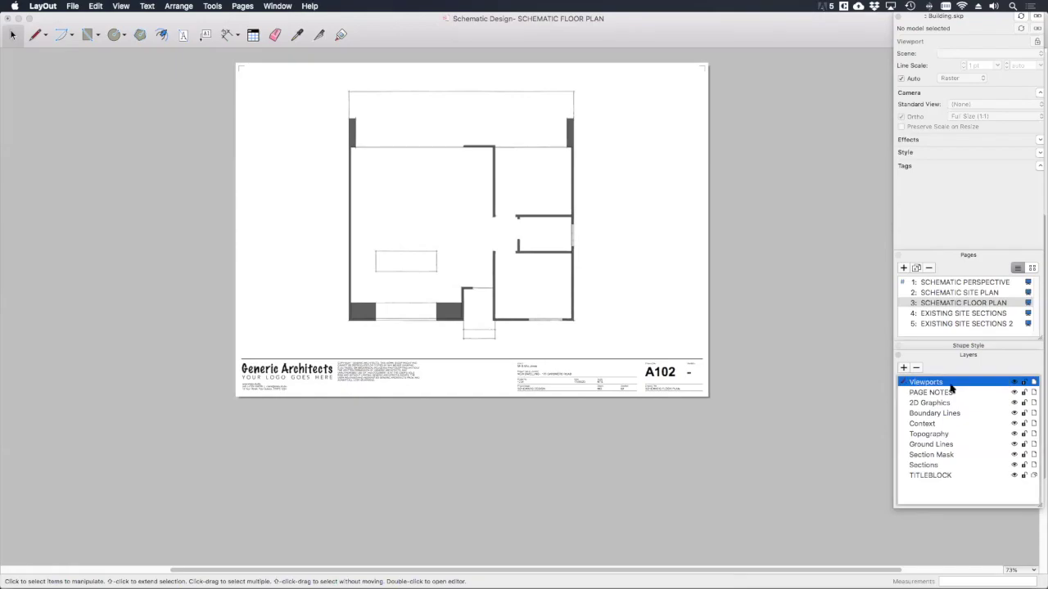
left_click_drag(951, 393, 949, 465)
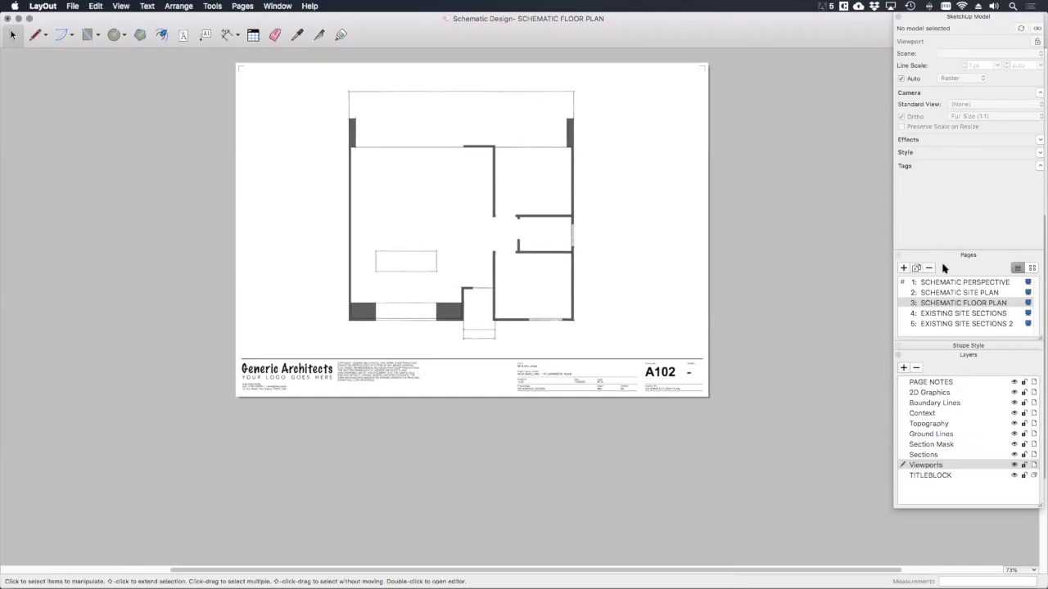
Add an 'ELEVATIONS 1' page and paste a copy of the floor-plan viewport onto it.
left_click(904, 268)
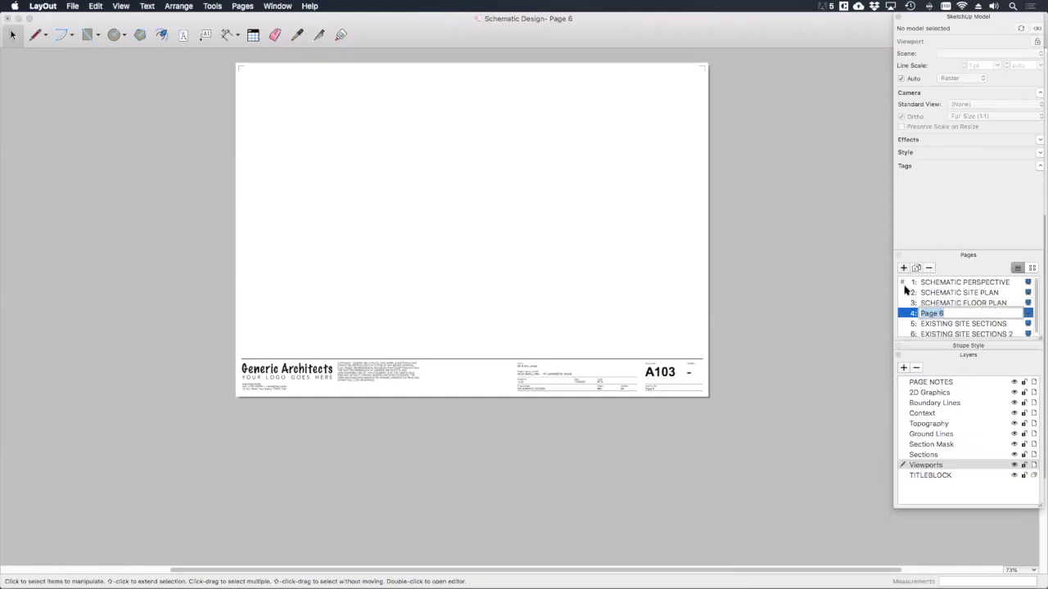
type("ELEVATIONS 1")
key("Return")
left_click(953, 302)
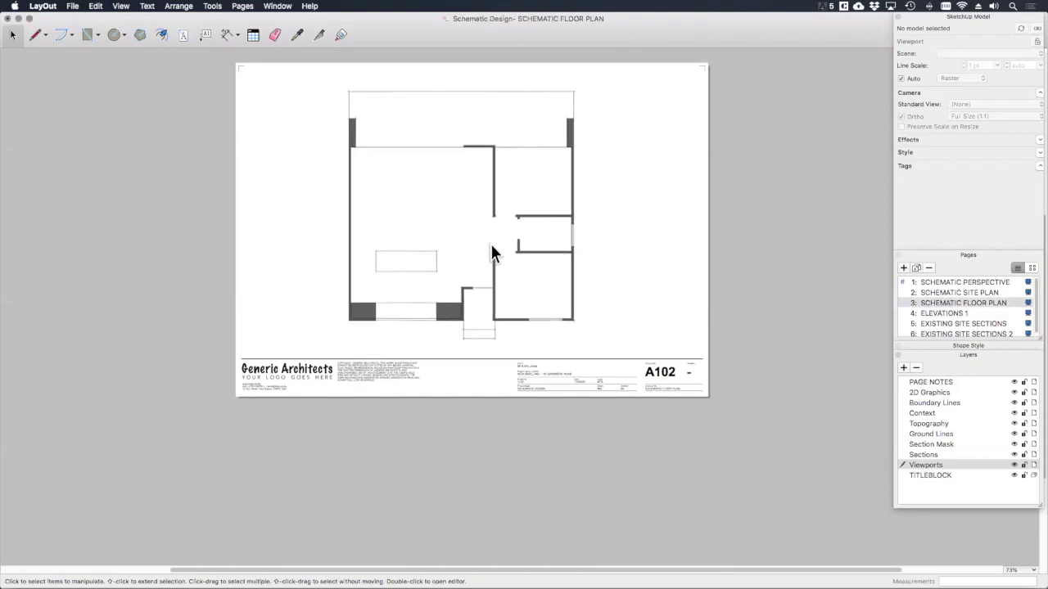
left_click(528, 215)
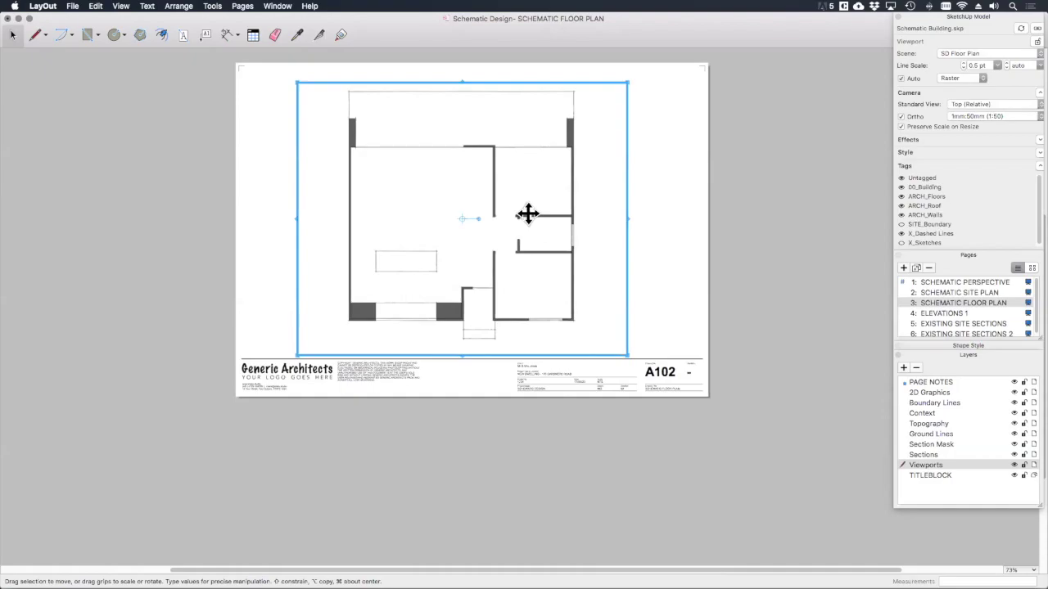
left_click(781, 238)
left_click(941, 313)
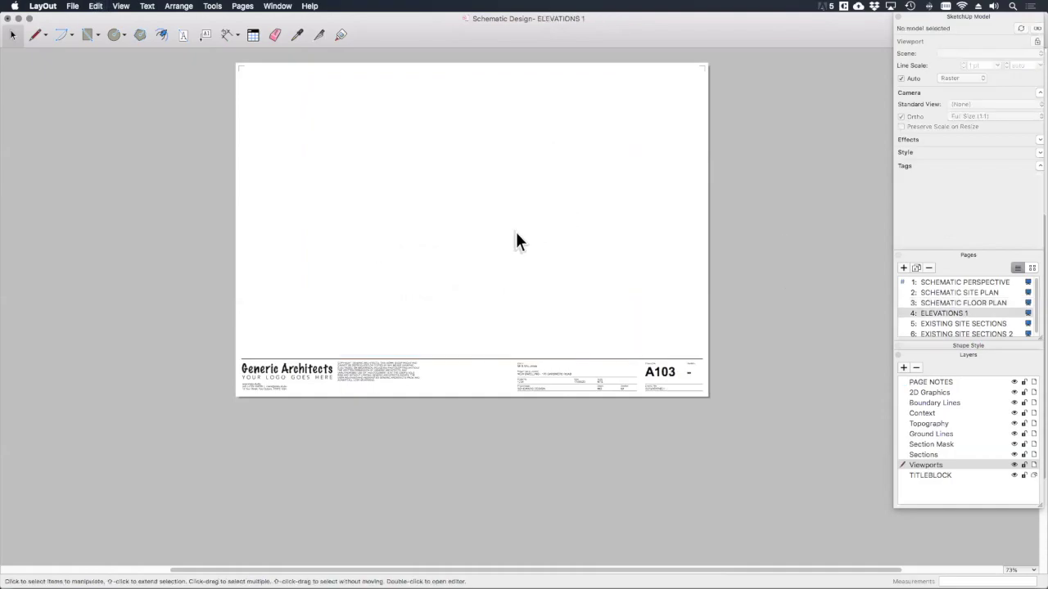
key("super+v")
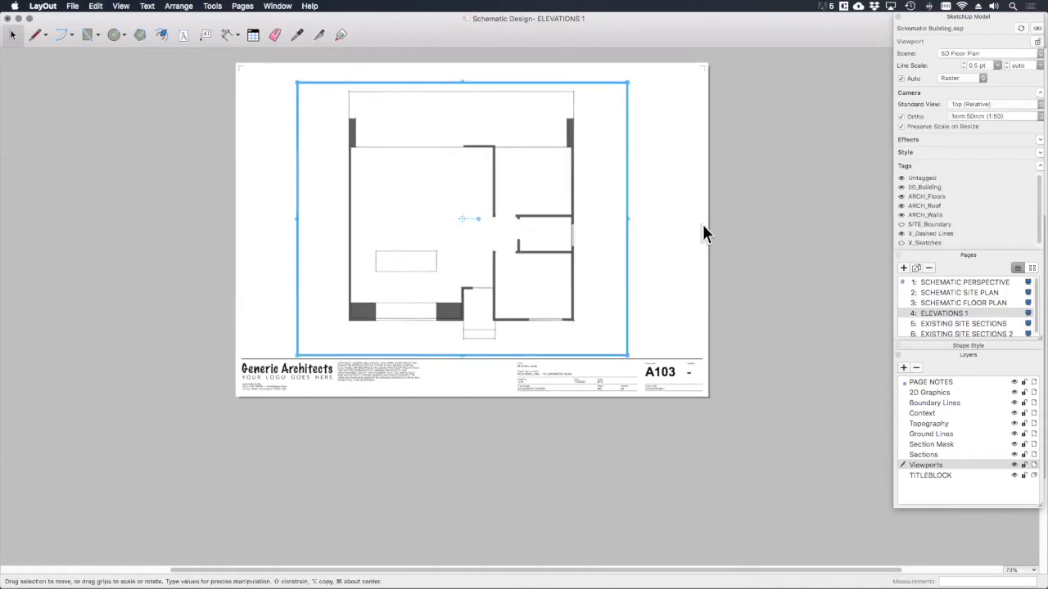
Set the viewport to North Elevation, move it to the sheet top and crop it.
left_click(998, 53)
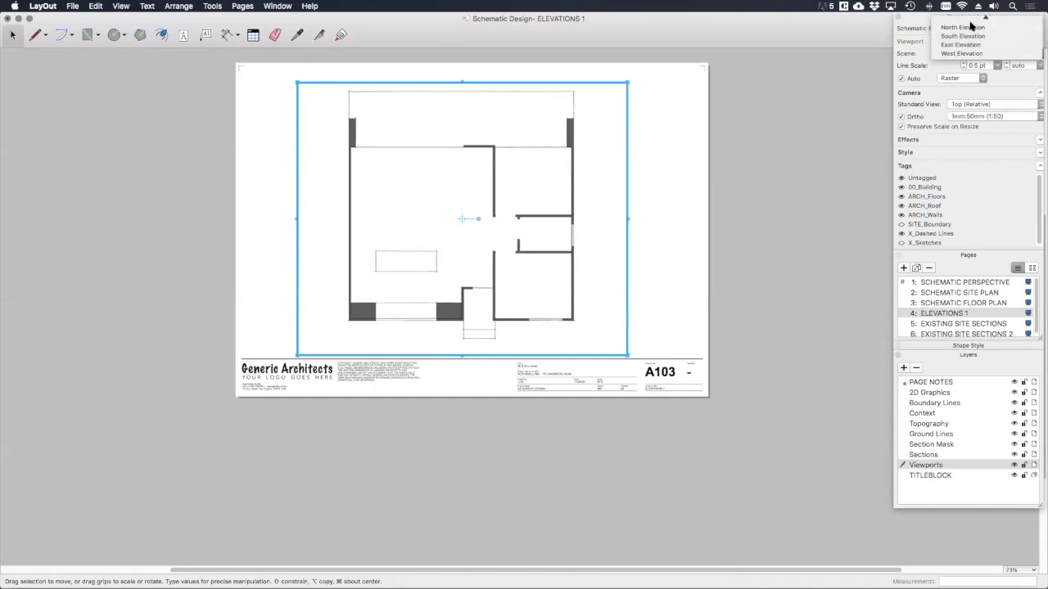
left_click(962, 18)
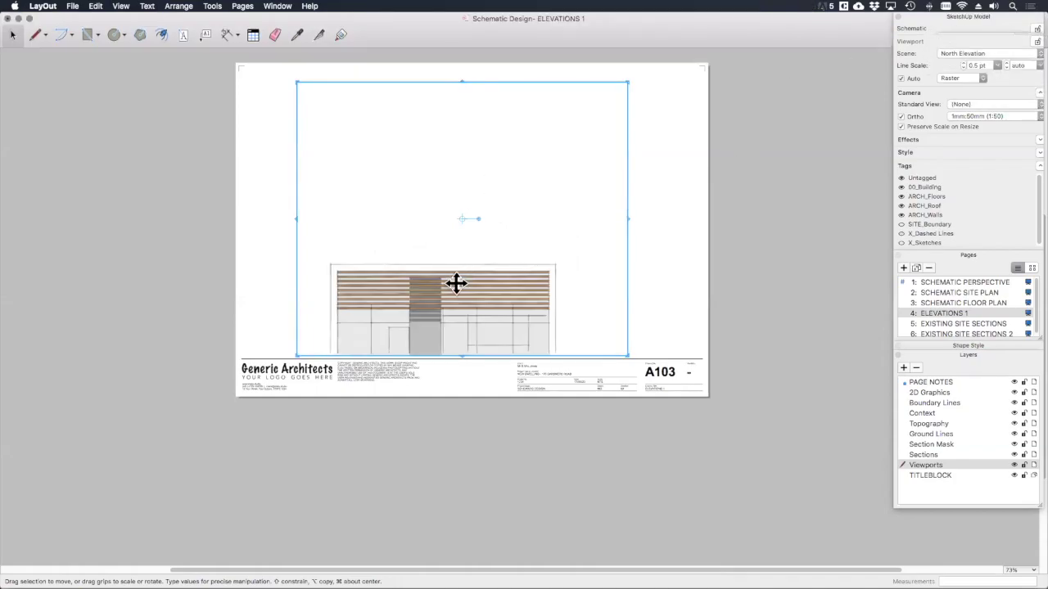
left_click_drag(456, 284, 479, 150)
scroll(503, 269, "down", 1)
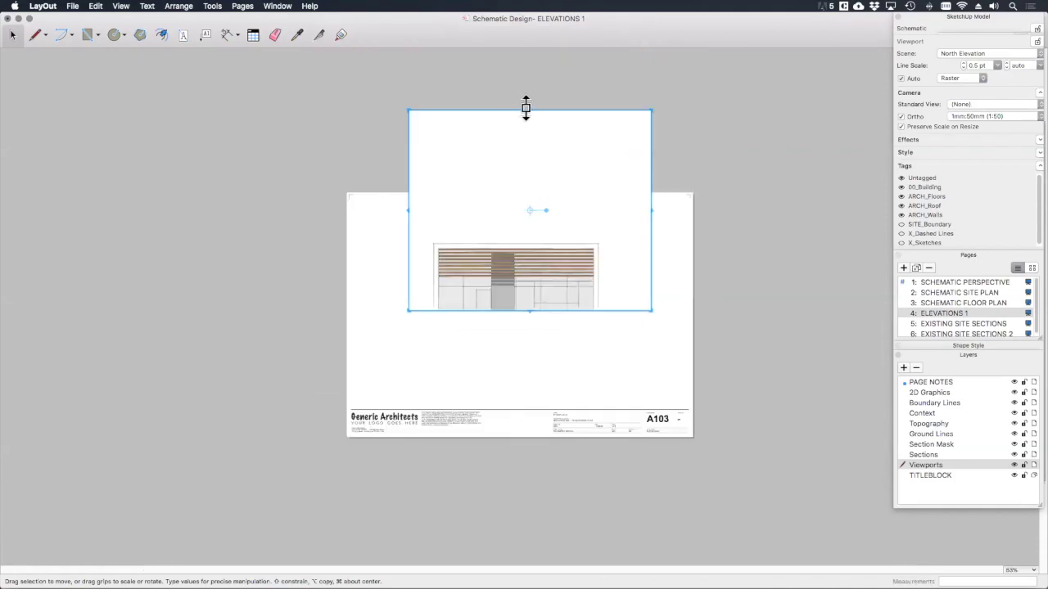
left_click_drag(525, 107, 526, 200)
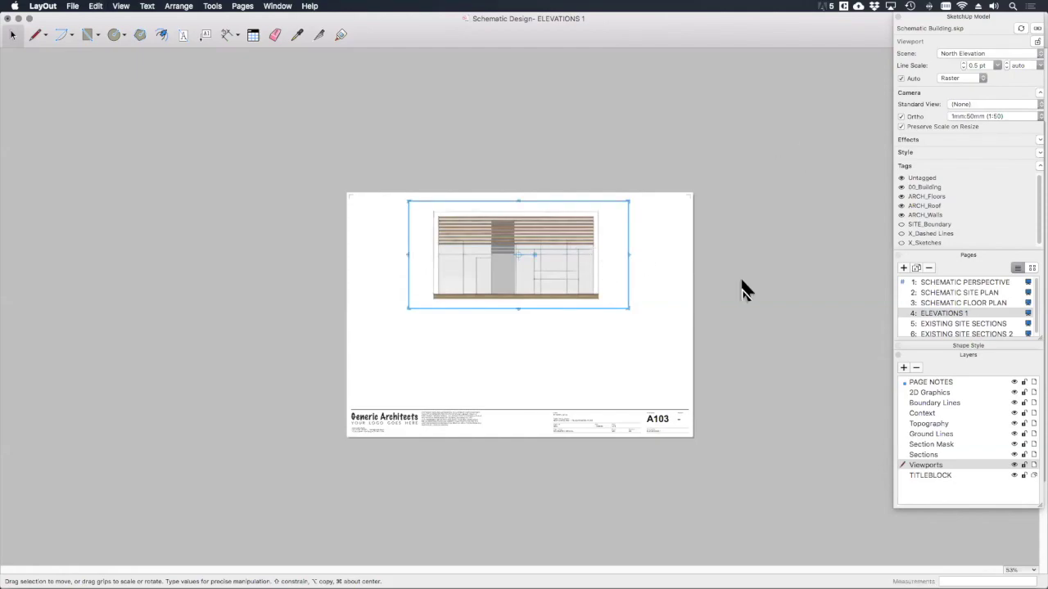
left_click(725, 301)
Copy the viewport below and set the copy's scene to East Elevation.
left_click(622, 286)
left_click_drag(578, 271, 576, 380, "alt")
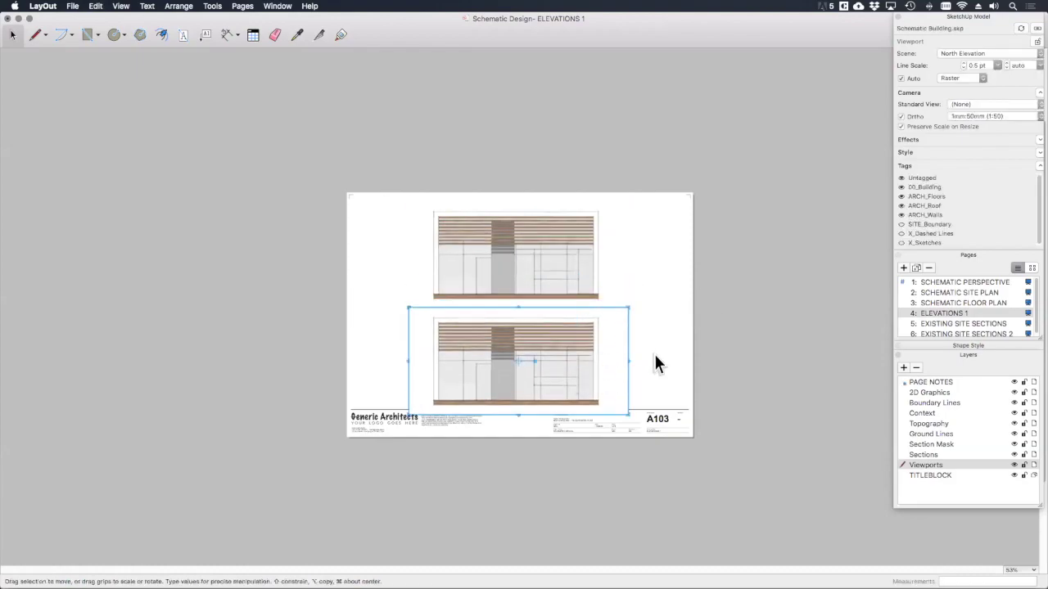
left_click(984, 54)
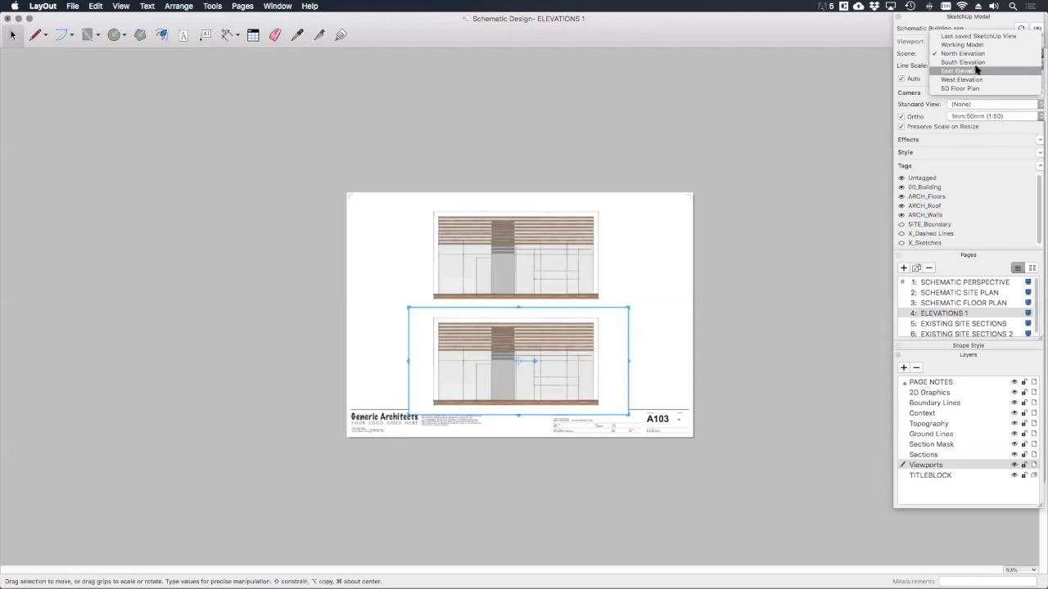
left_click(962, 70)
left_click(647, 297)
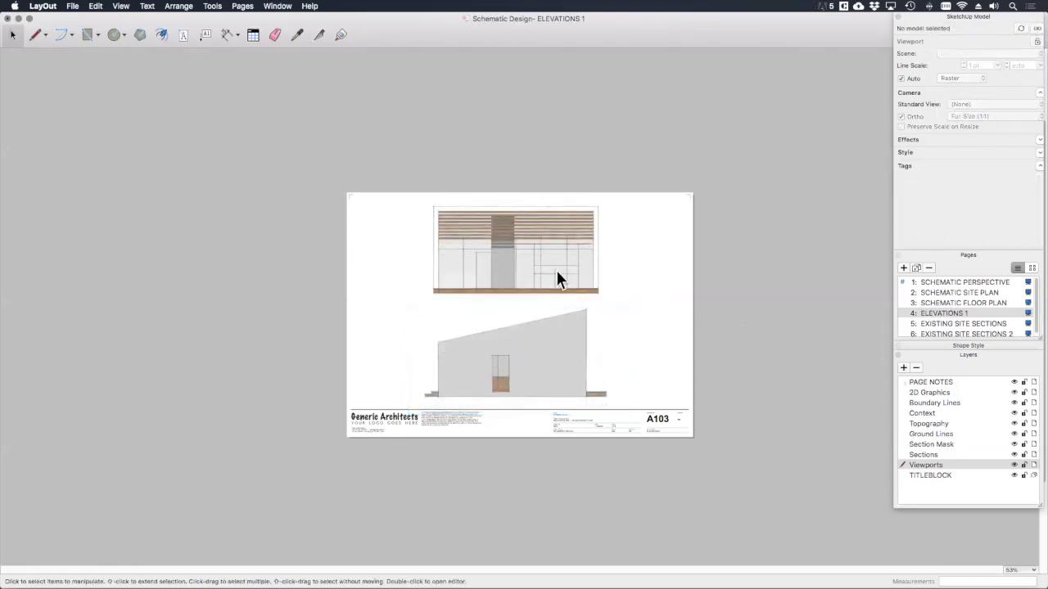
Duplicate the ELEVATIONS 1 page and name the copy ELEVATIONS 2.
right_click(950, 314)
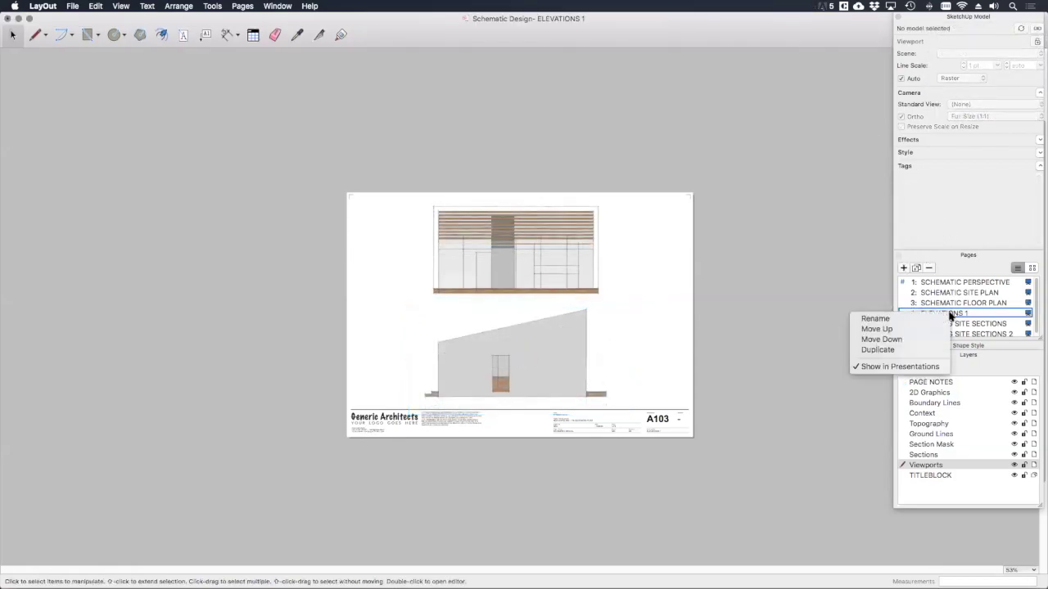
left_click(917, 349)
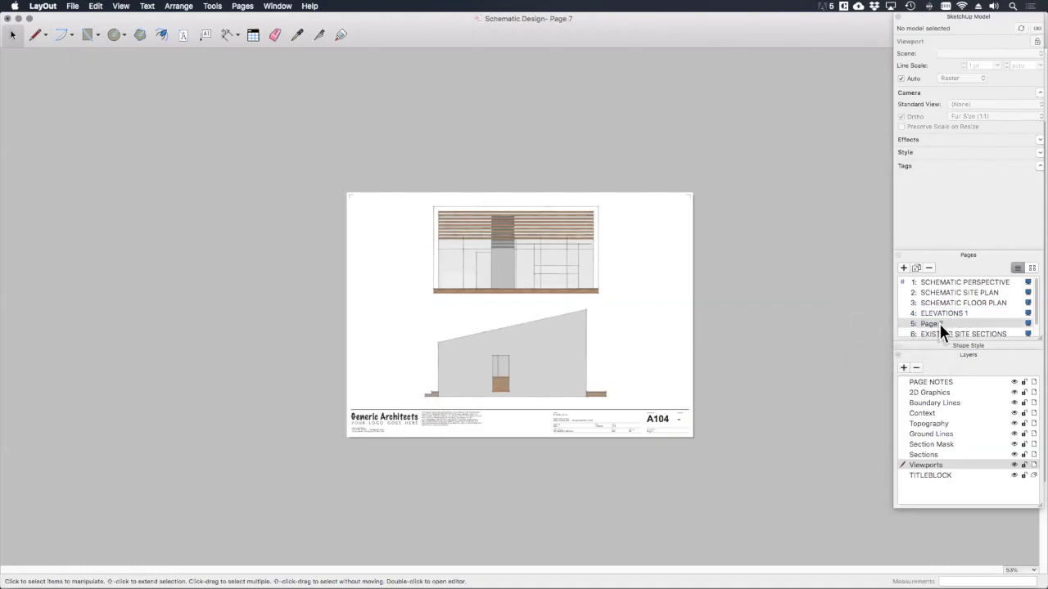
double_click(940, 324)
type("ELEVATI")
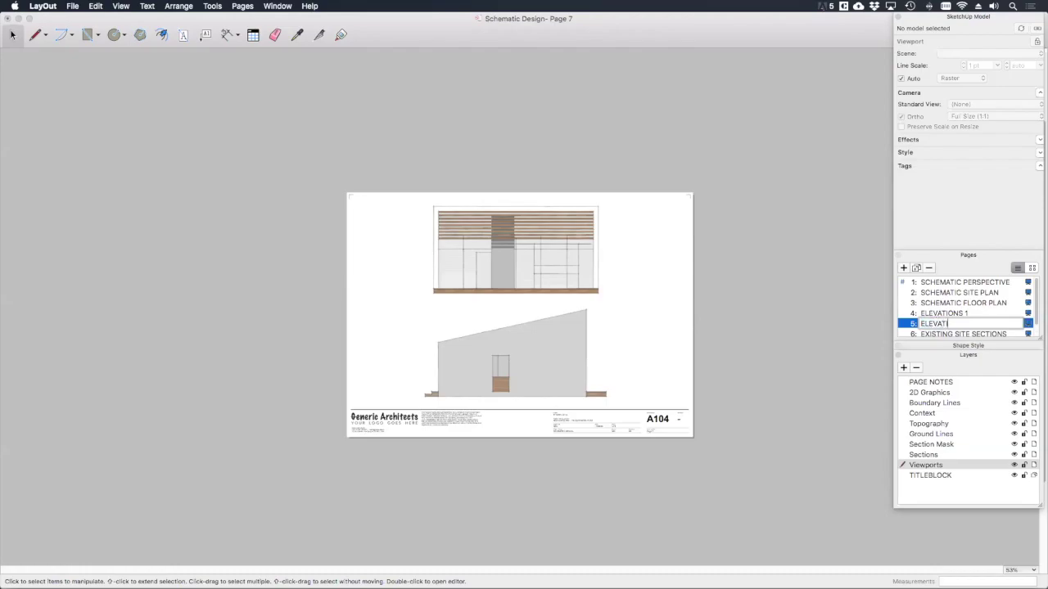
type("ONS 2")
key("Return")
Set the top viewport to the South Elevation scene and the lower viewport to West Elevation.
left_click(478, 251)
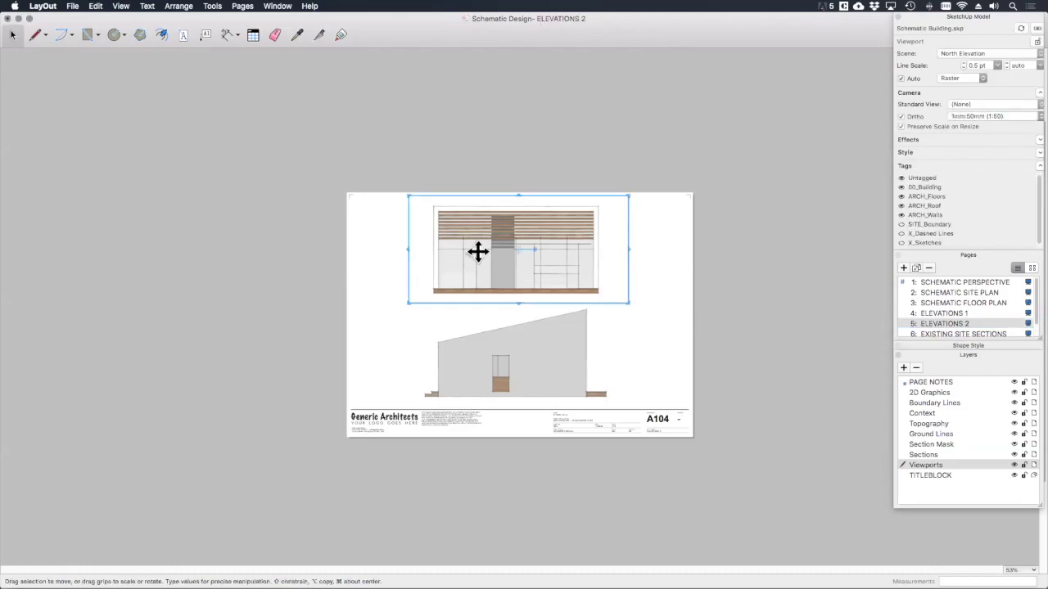
left_click(965, 53)
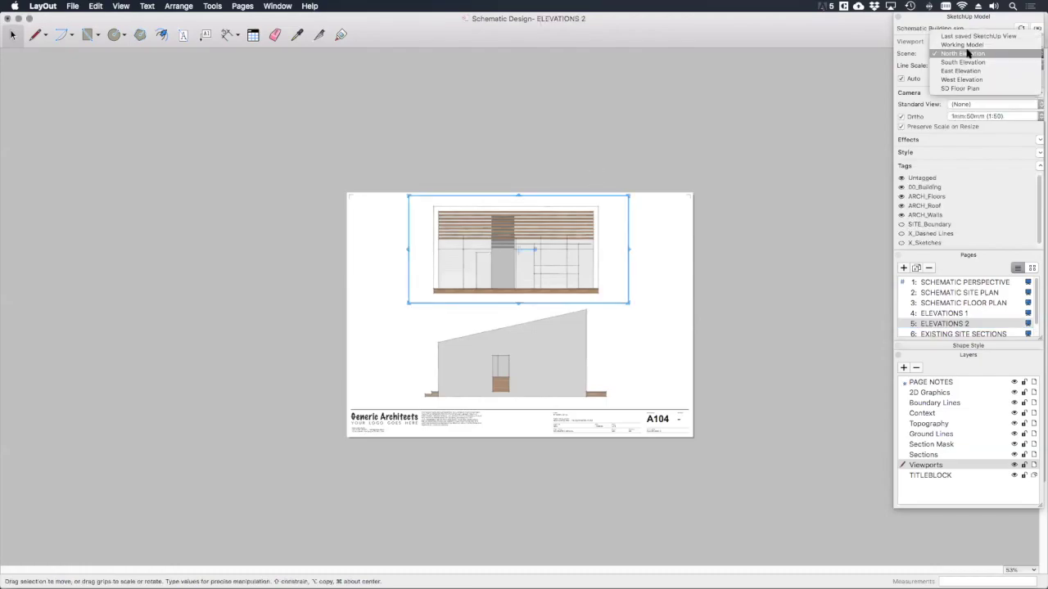
left_click(966, 62)
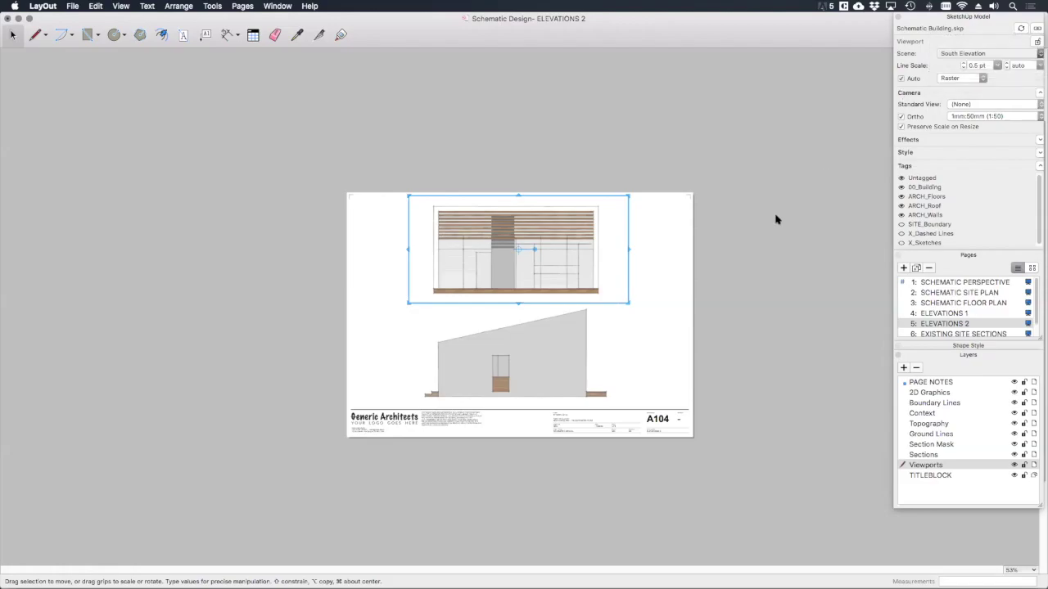
left_click(557, 354)
left_click(984, 54)
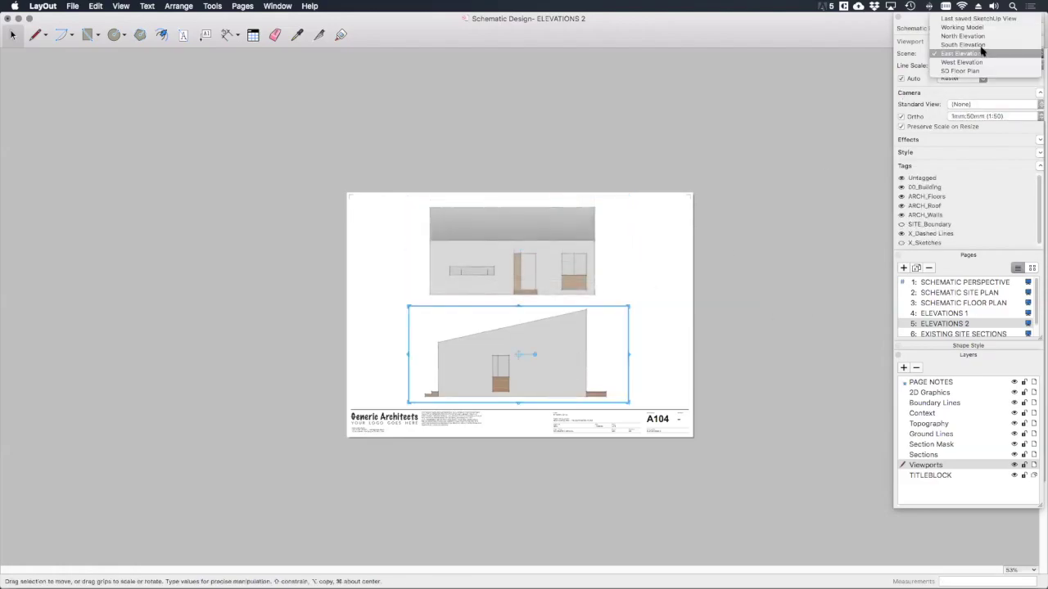
left_click(970, 62)
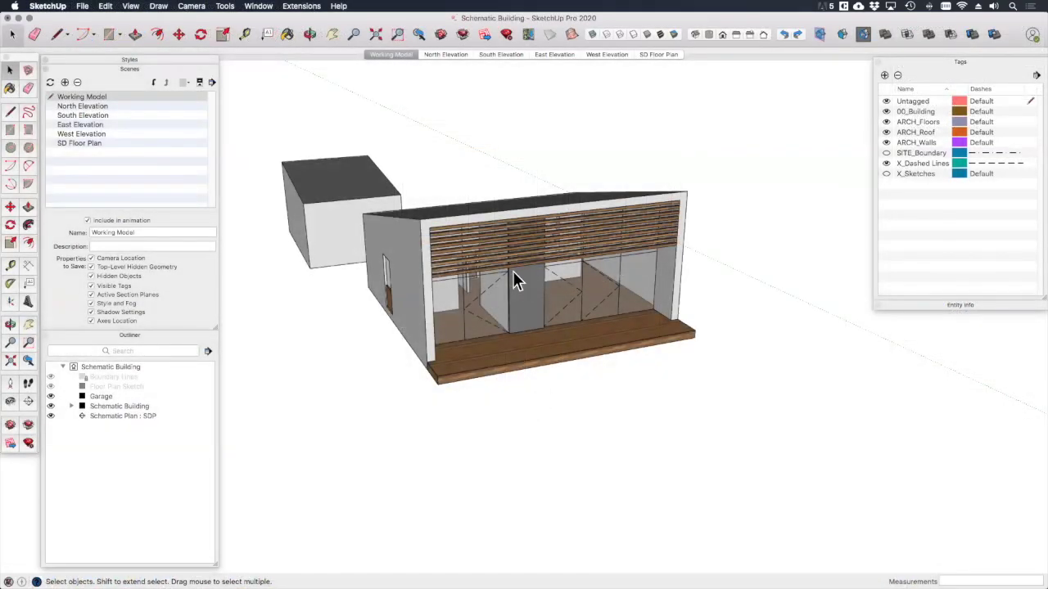
On the North Elevation scene, turn off Material transparency in the style's Face settings.
scroll(514, 280, "up", 3)
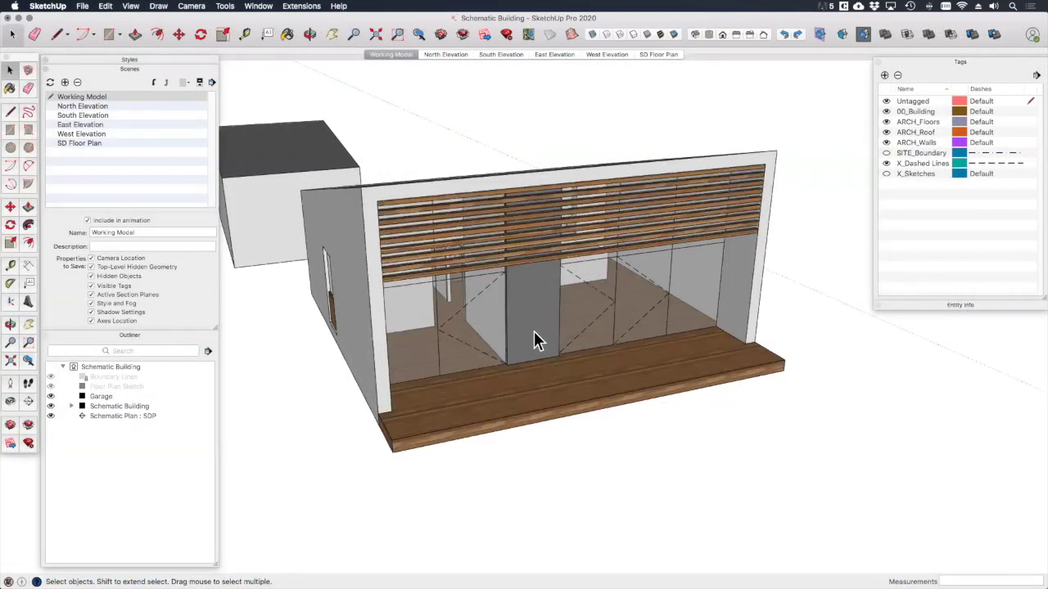
left_click(444, 54)
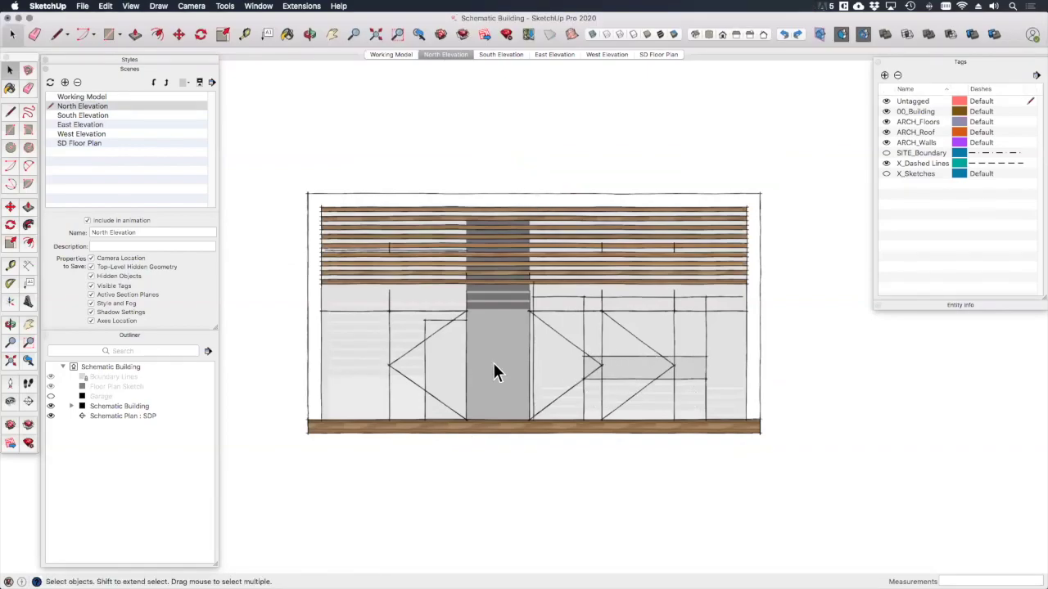
left_click(164, 62)
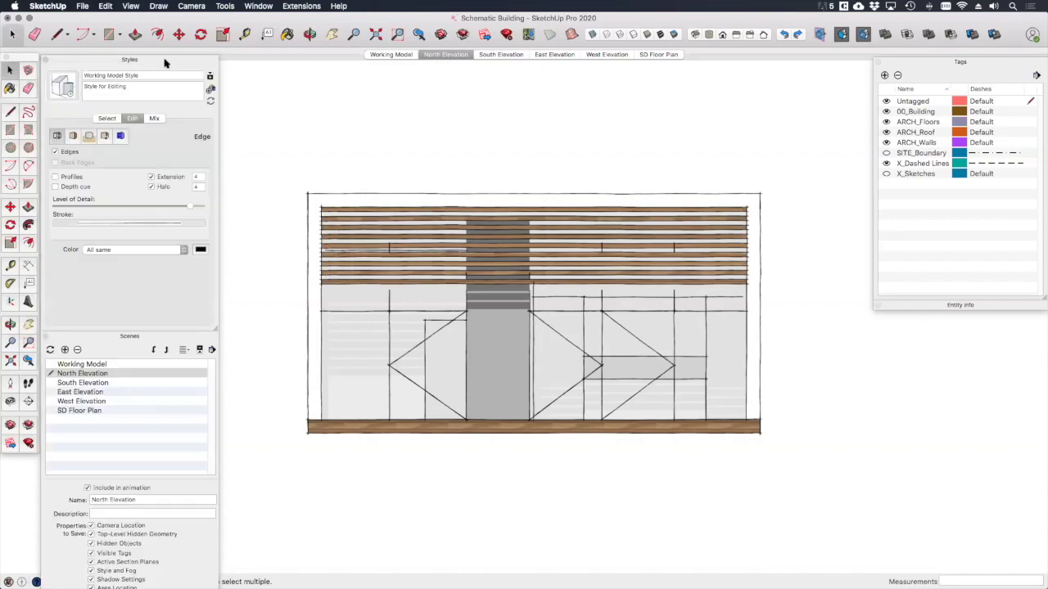
left_click(106, 117)
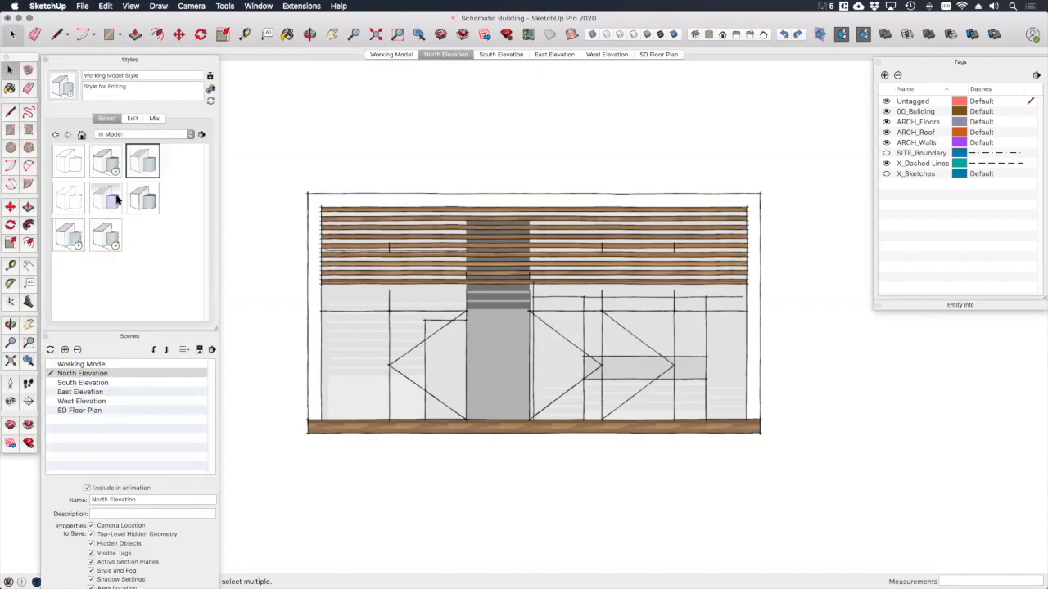
left_click(133, 119)
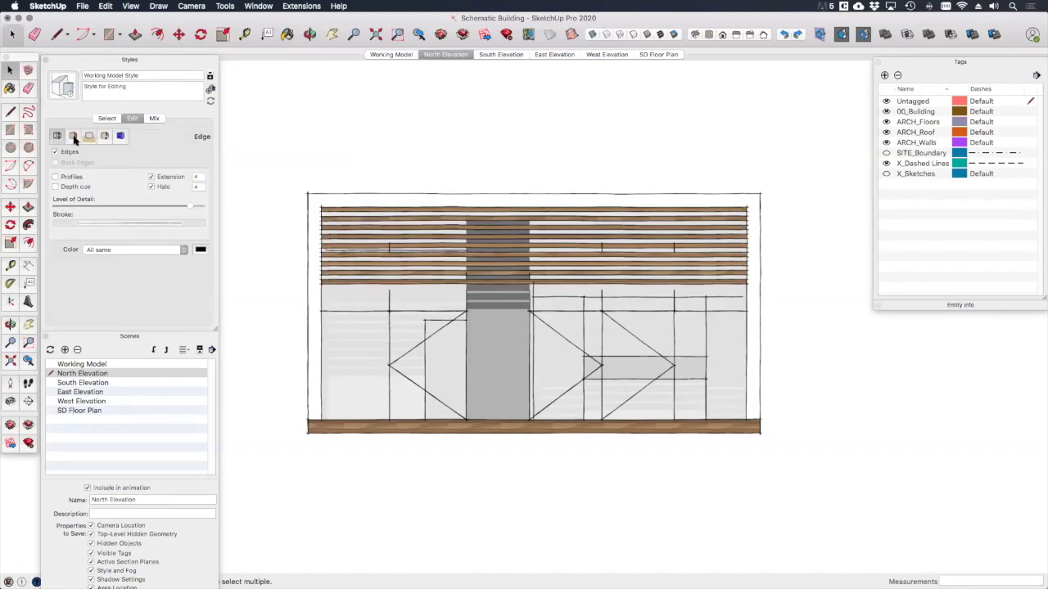
left_click(74, 136)
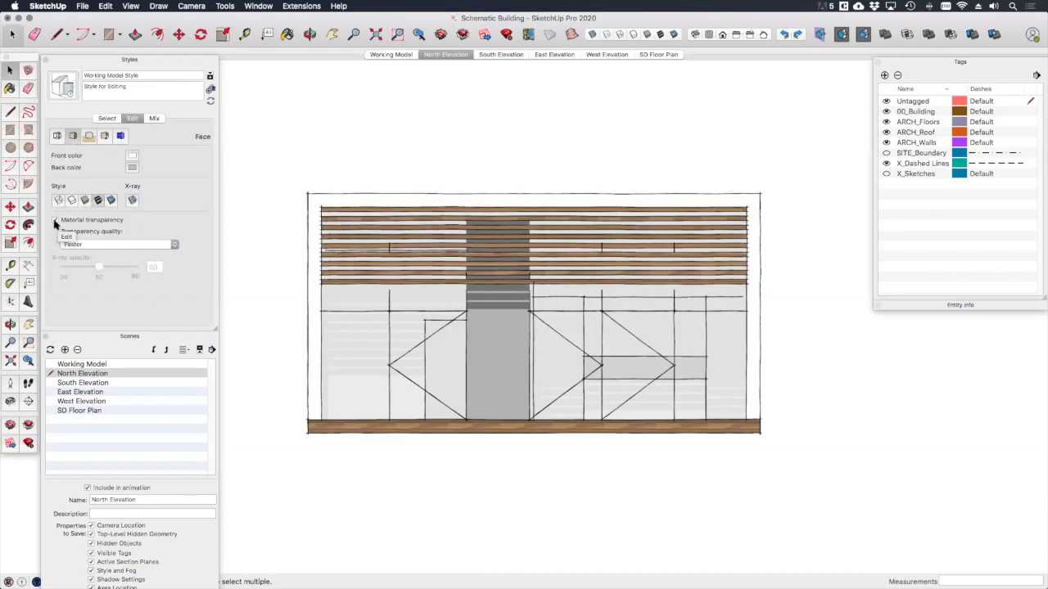
left_click(54, 220)
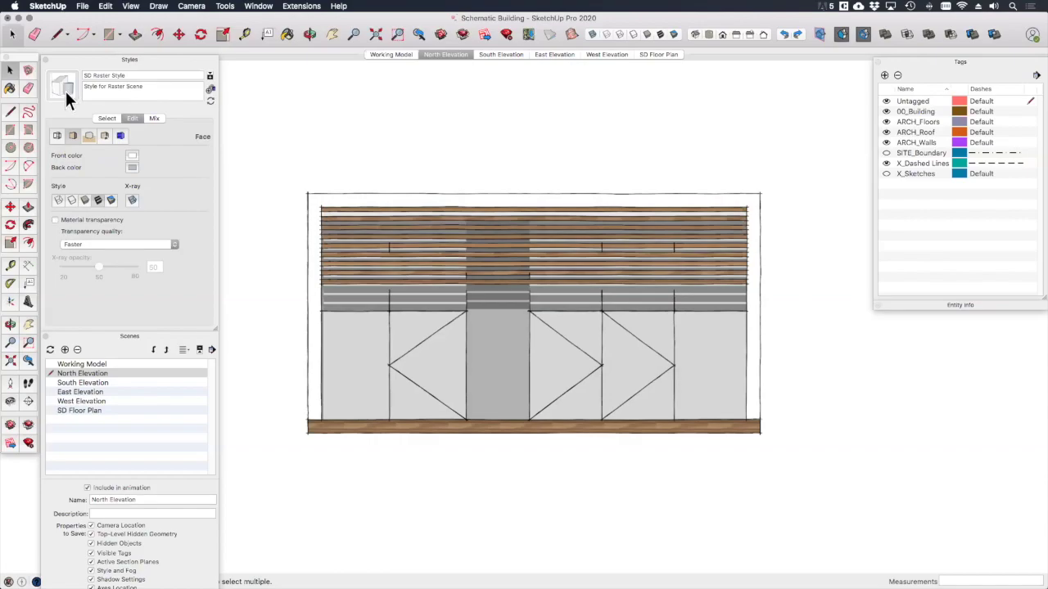
Check the South, East and West Elevation scenes now render opaque.
left_click(503, 55)
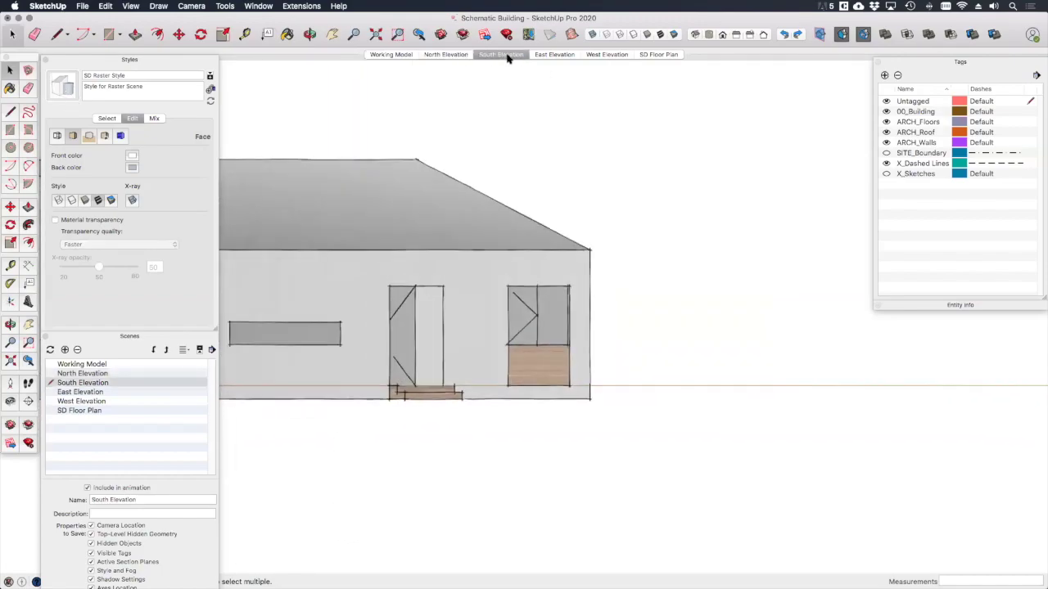
left_click(556, 57)
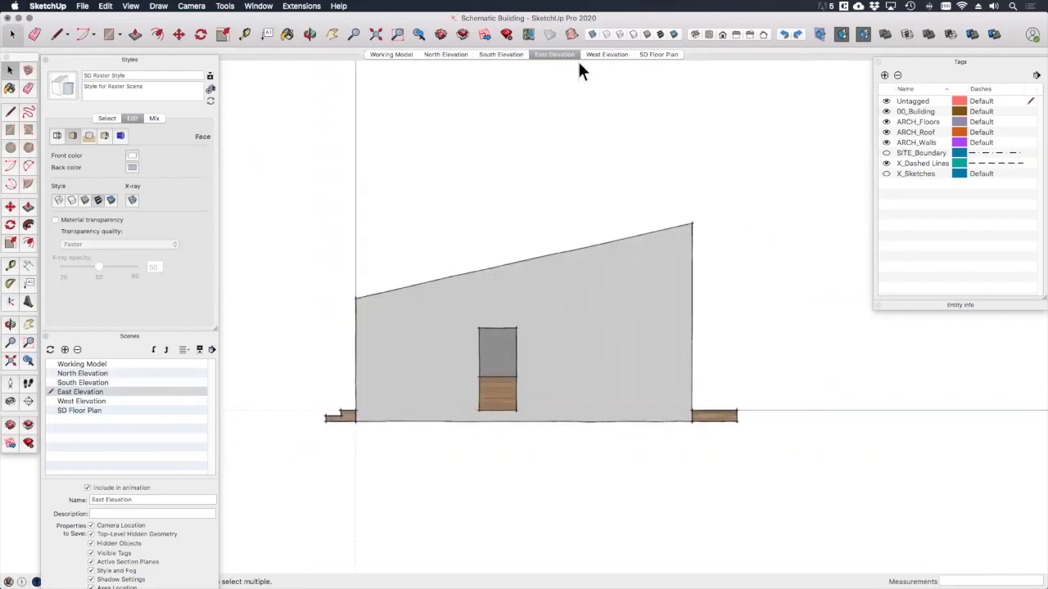
left_click(606, 55)
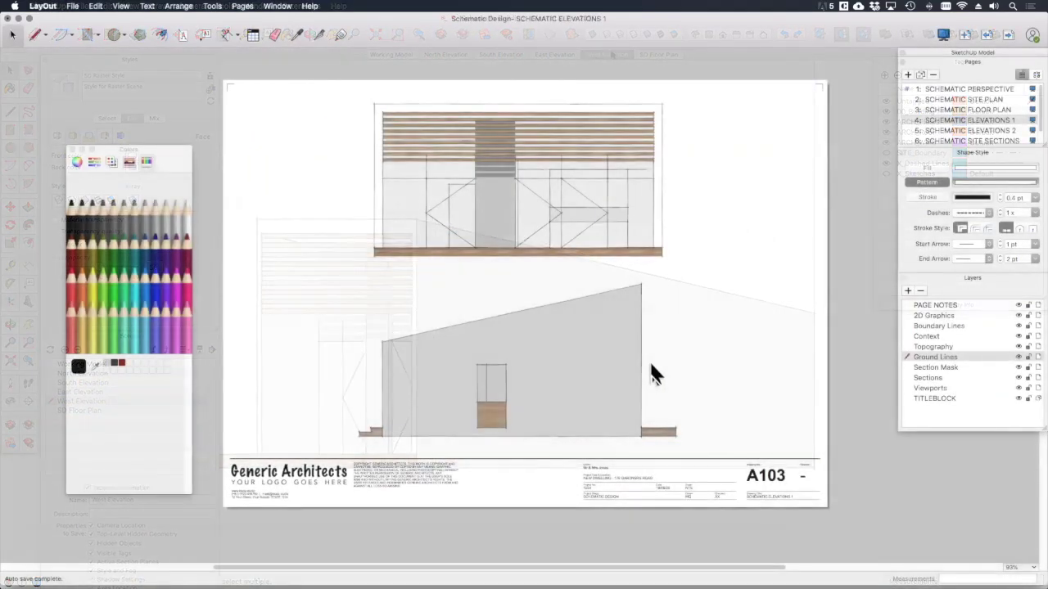
Update the model reference for the upper elevation viewport on A103, then deselect it.
left_click(558, 209)
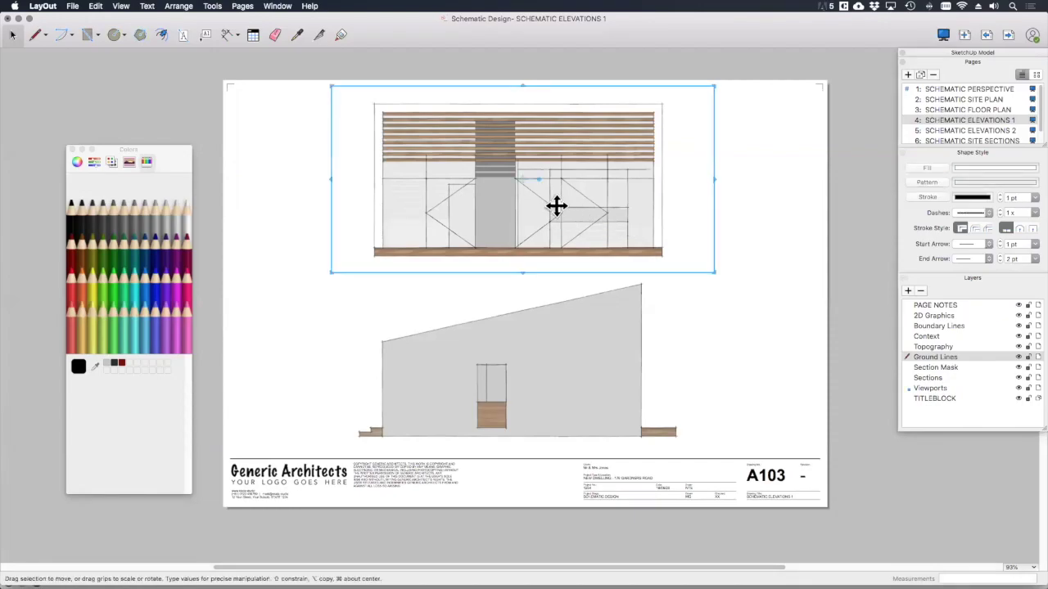
right_click(557, 206)
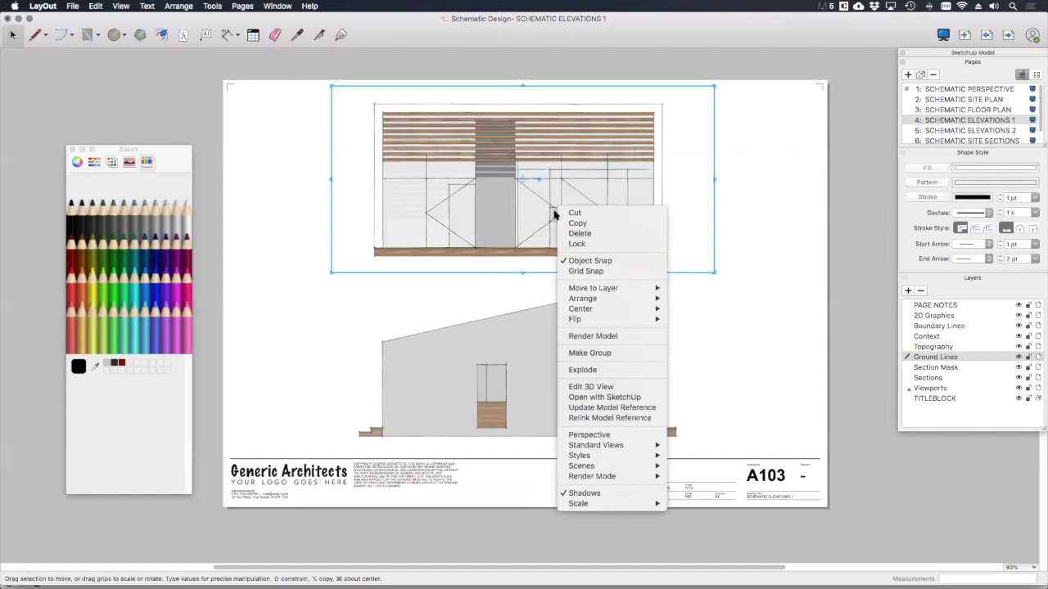
left_click(631, 406)
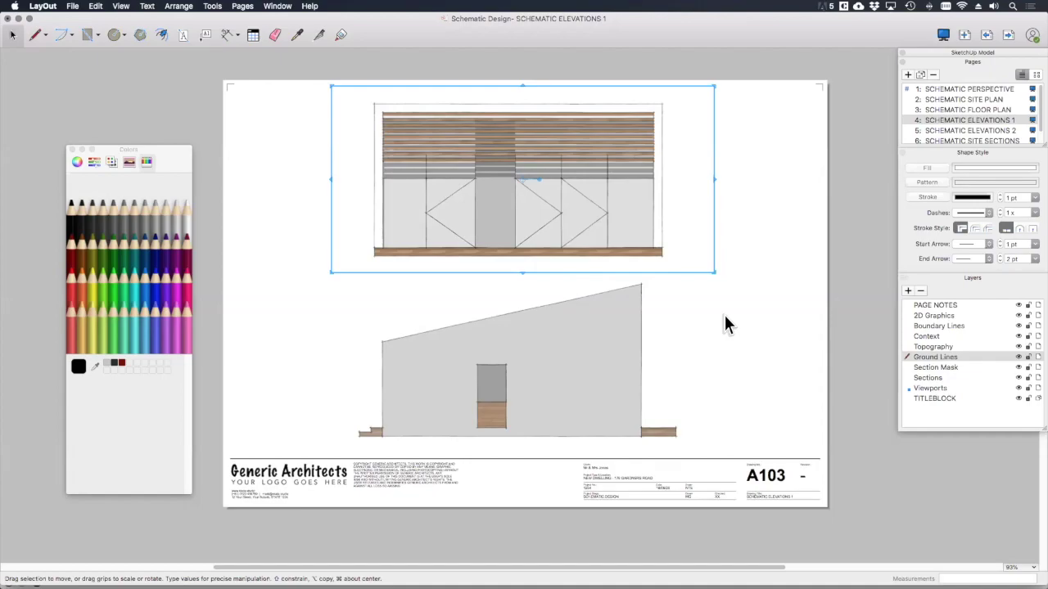
left_click(726, 316)
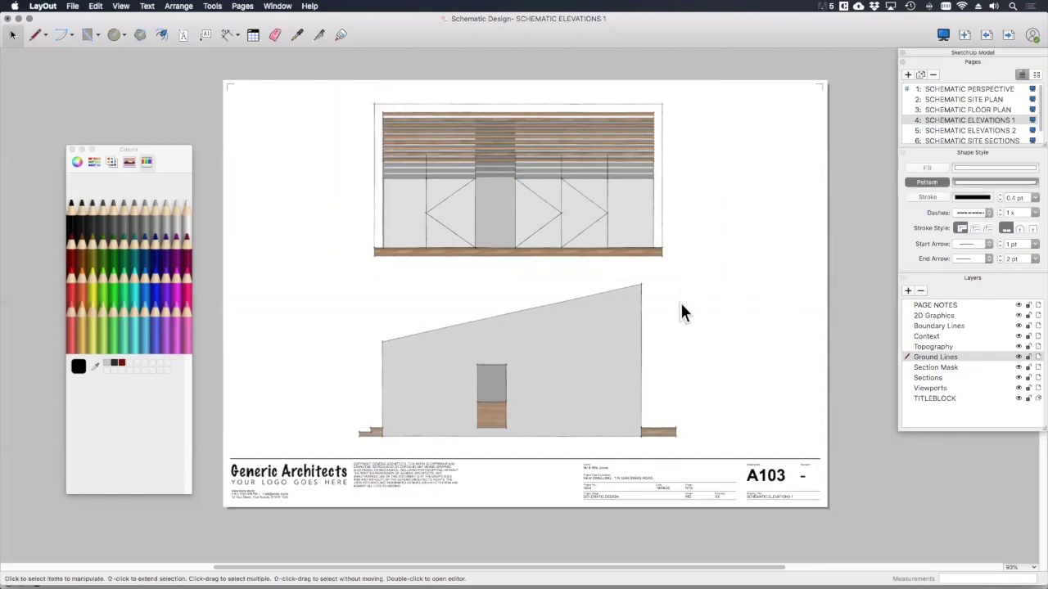